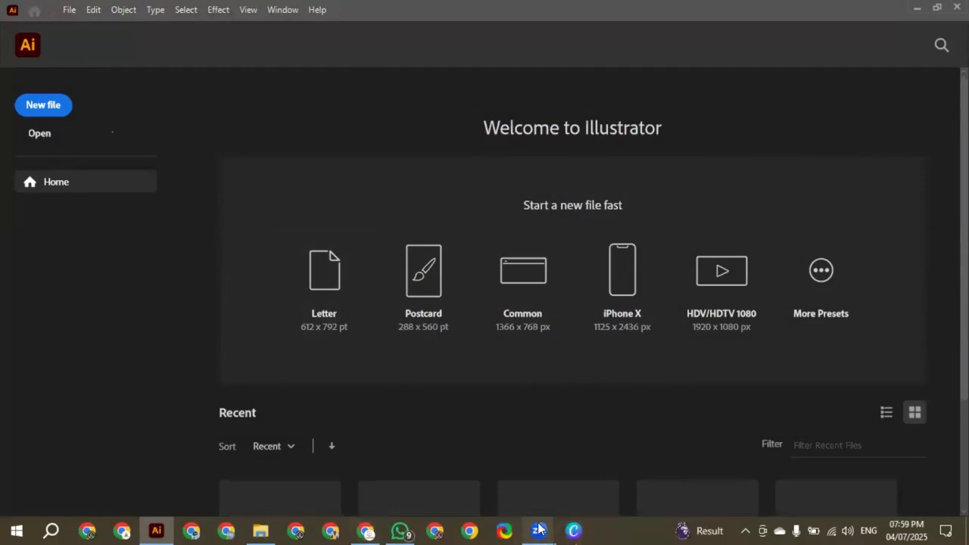
pyautogui.moveTo(539, 530)
pyautogui.click(565, 472)
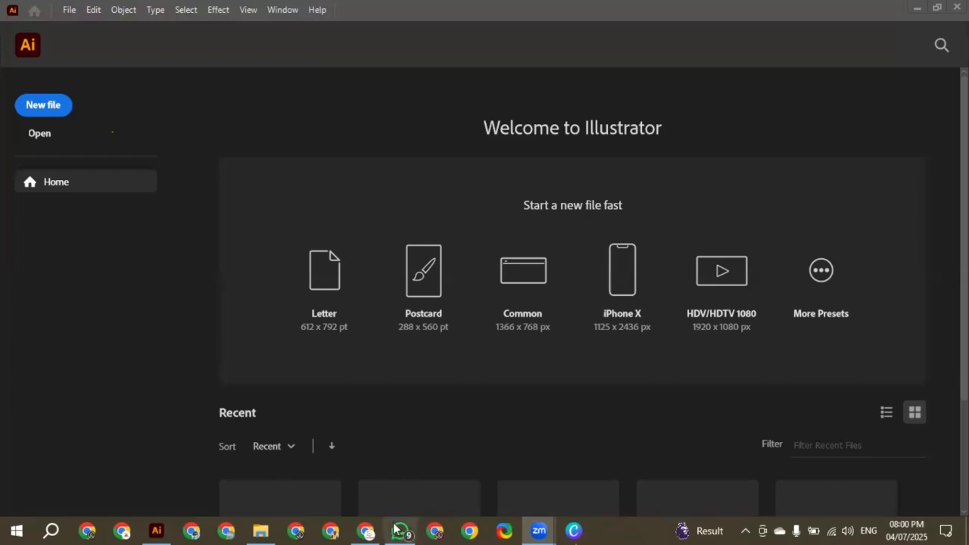
pyautogui.click(168, 526)
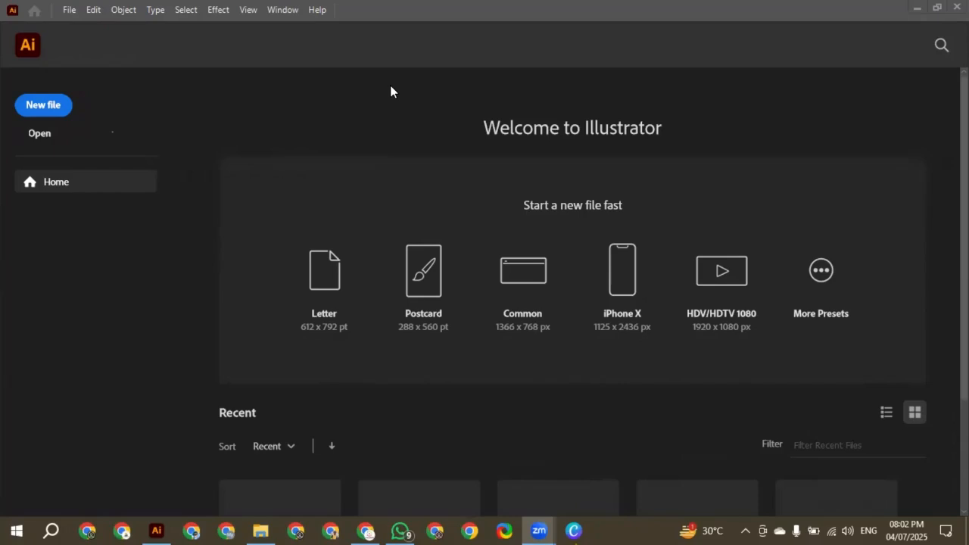
pyautogui.click(162, 531)
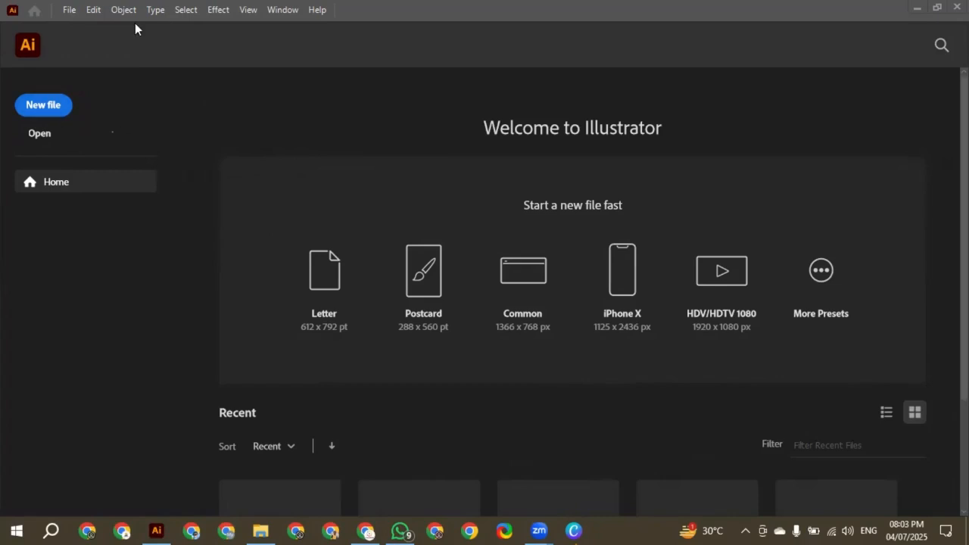
# Start a new file and name the document "class 1"
pyautogui.click(69, 11)
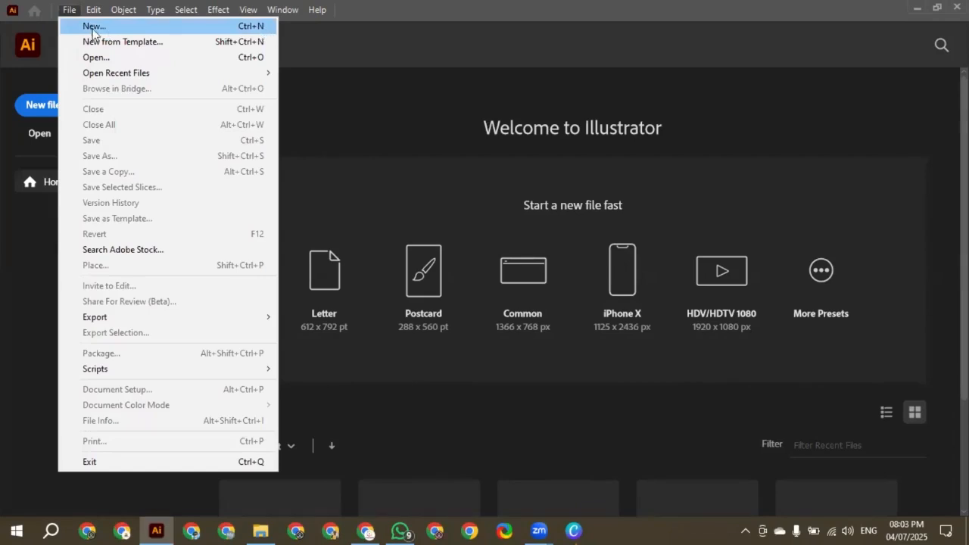
pyautogui.click(42, 105)
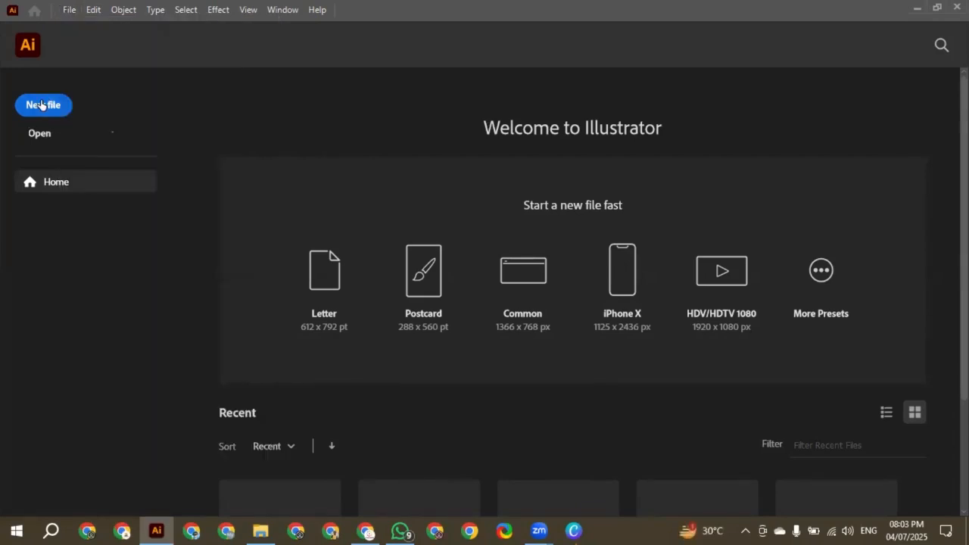
pyautogui.click(42, 105)
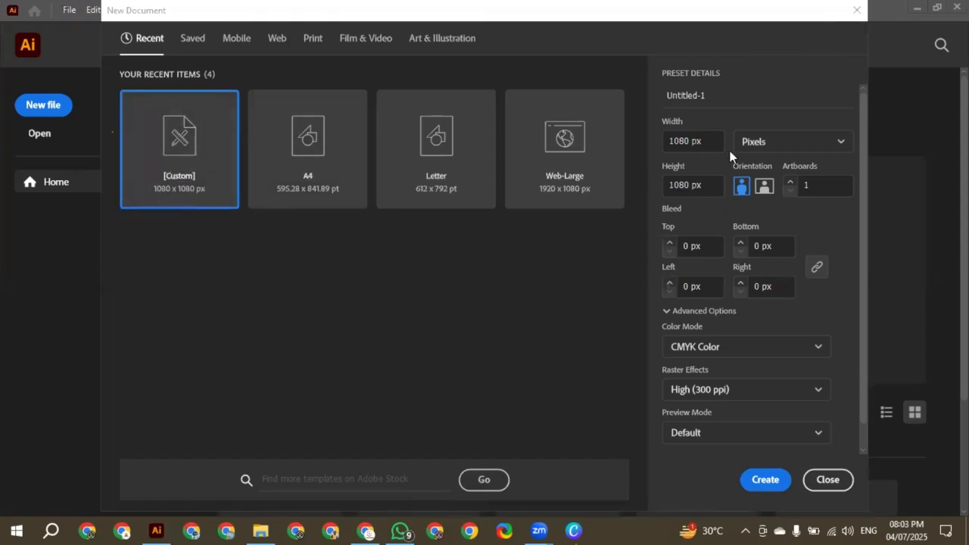
pyautogui.click(701, 92)
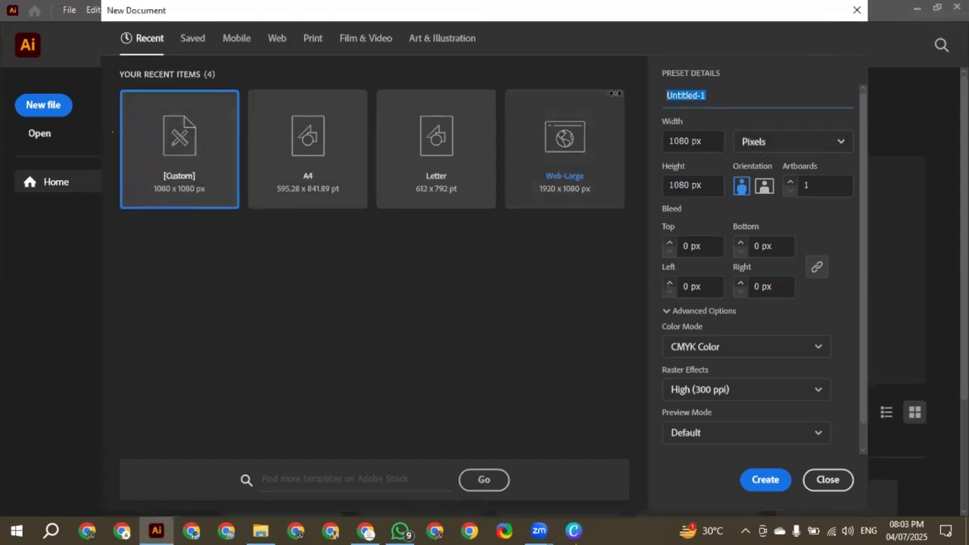
pyautogui.write('Proje')
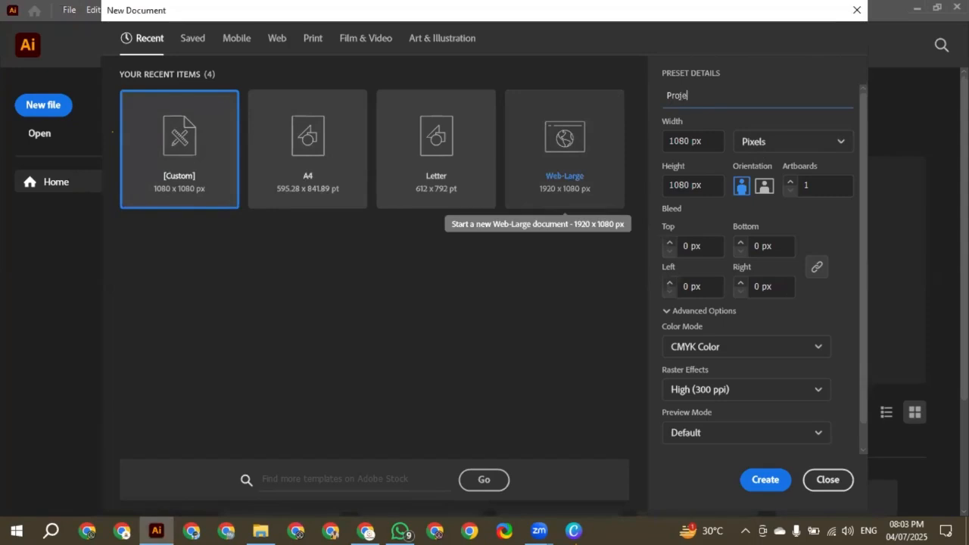
pyautogui.press('BackSpace')
pyautogui.press('BackSpace')
pyautogui.press('BackSpace')
pyautogui.press('BackSpace')
pyautogui.write('class 1')
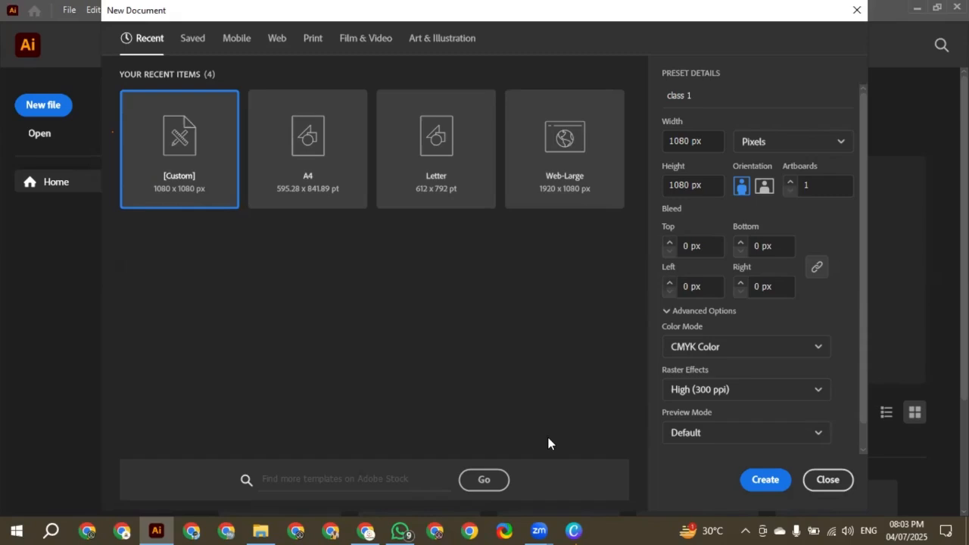
pyautogui.click(368, 530)
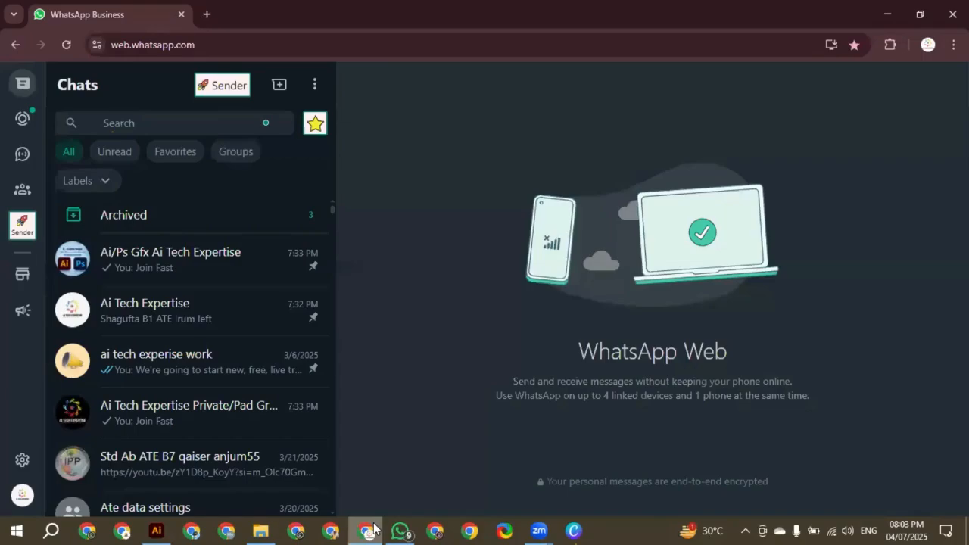
pyautogui.click(371, 530)
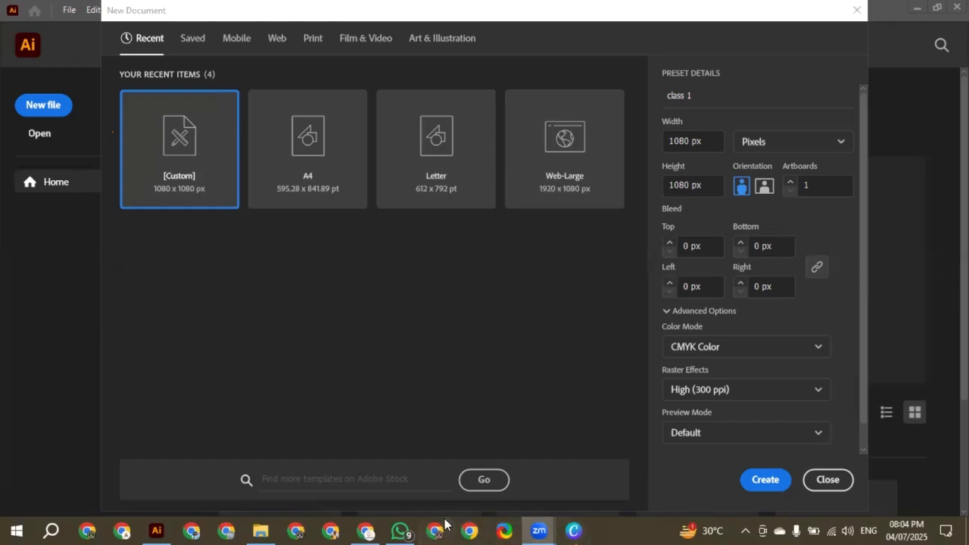
# Check the new document's width, height and artboard count, and choose Pixels as its measurement unit
pyautogui.click(706, 139)
pyautogui.press('Tab')
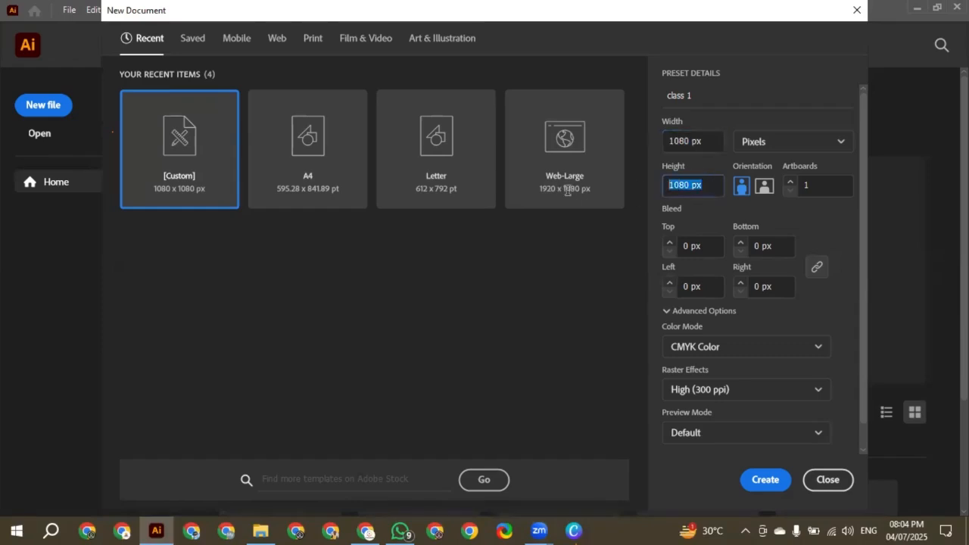
pyautogui.click(688, 142)
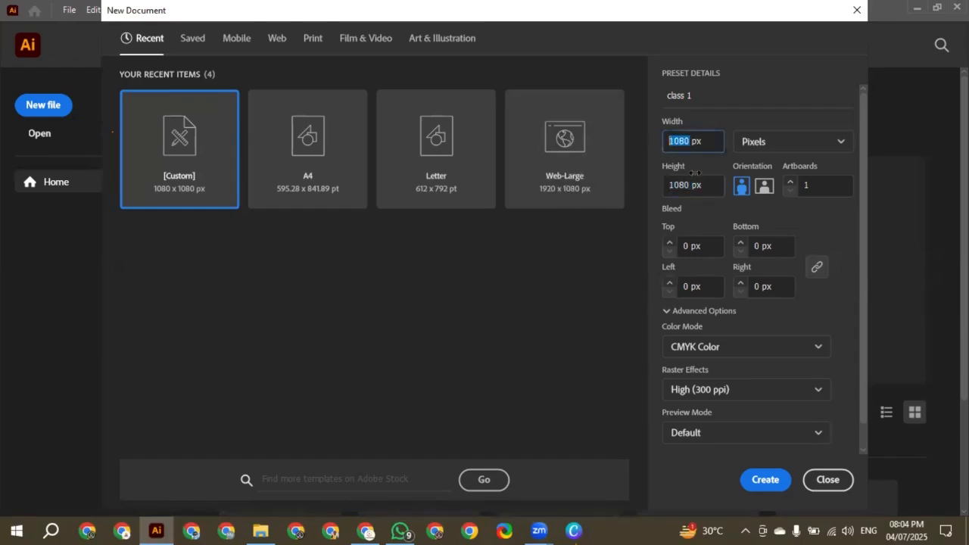
pyautogui.moveTo(691, 186); pyautogui.dragTo(668, 186)
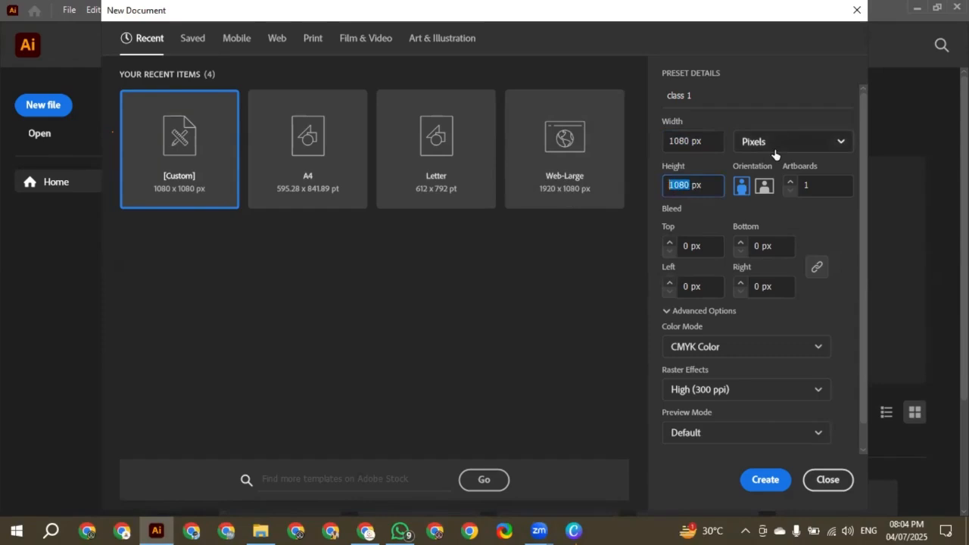
pyautogui.click(777, 152)
pyautogui.click(775, 151)
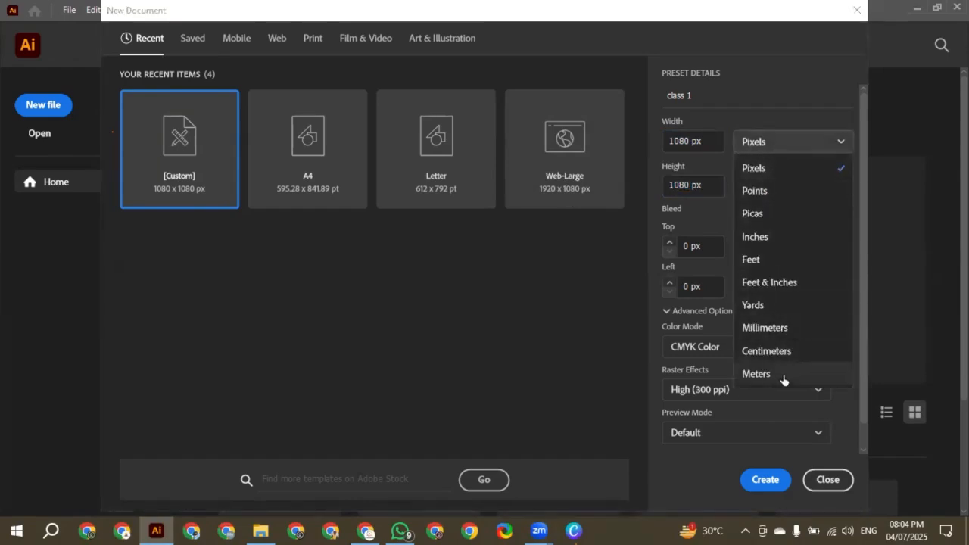
pyautogui.click(780, 168)
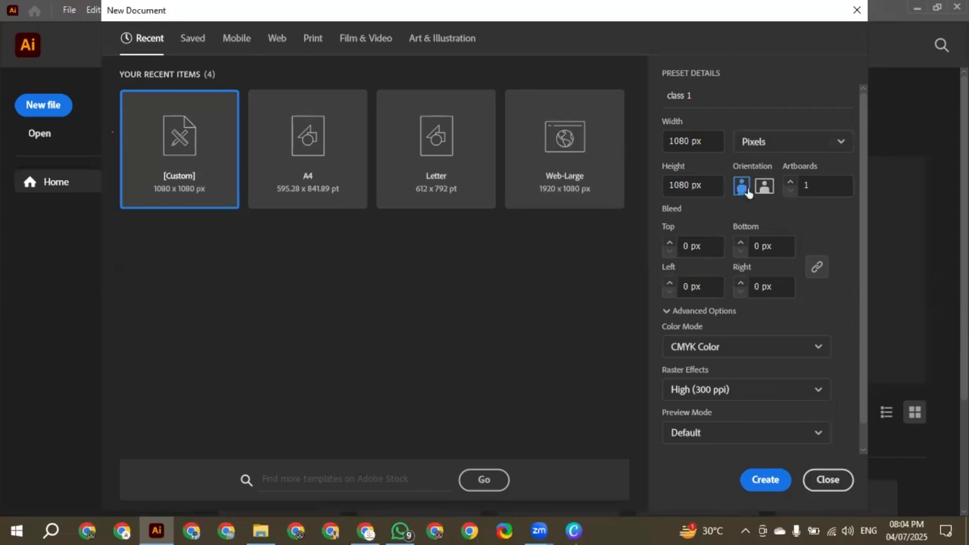
pyautogui.click(789, 182)
# Compare the available color modes for the new document and set it to RGB Color
pyautogui.scroll(-1, 777, 295)
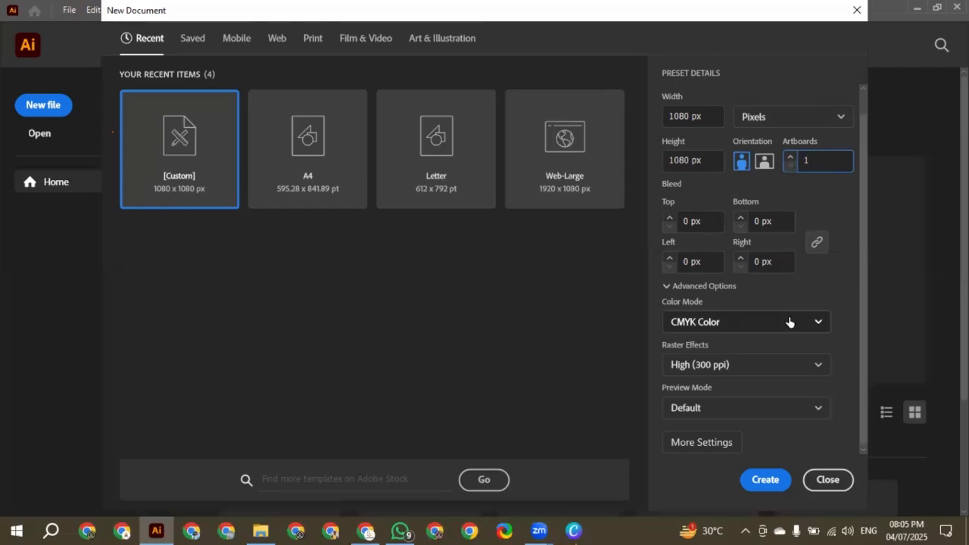
pyautogui.click(789, 322)
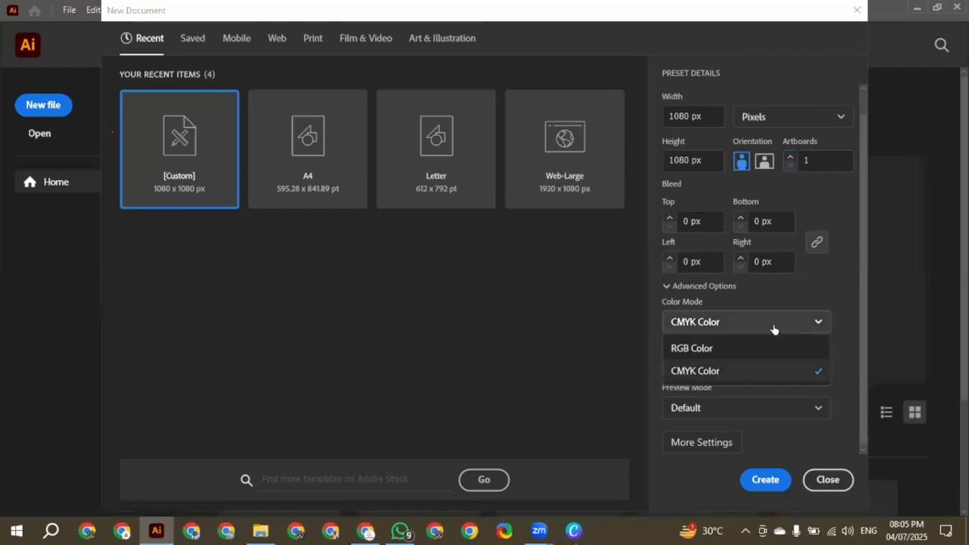
pyautogui.click(708, 347)
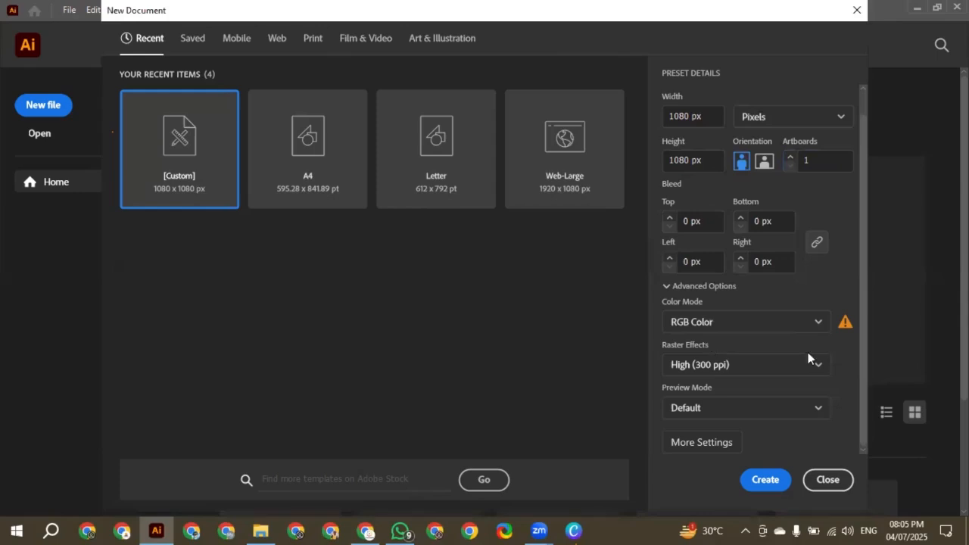
pyautogui.click(816, 319)
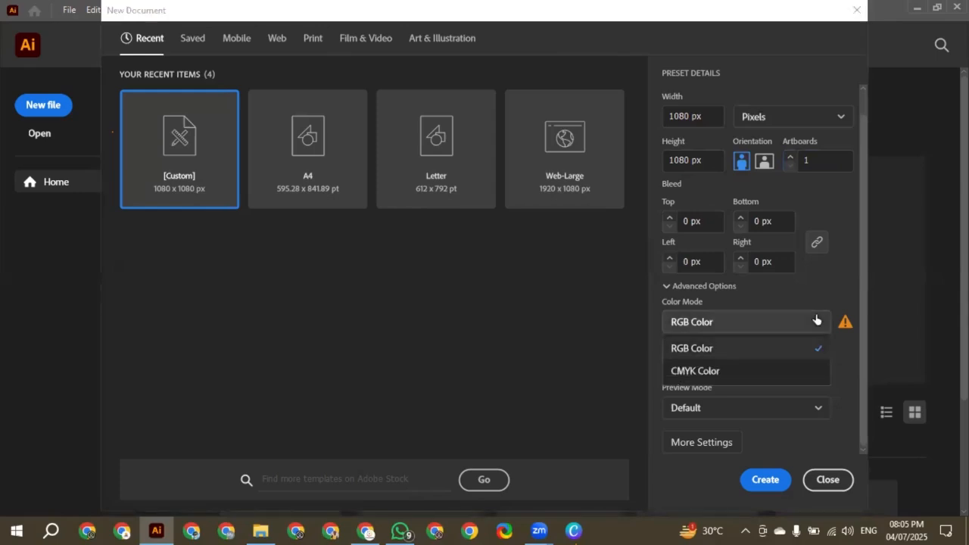
pyautogui.click(691, 373)
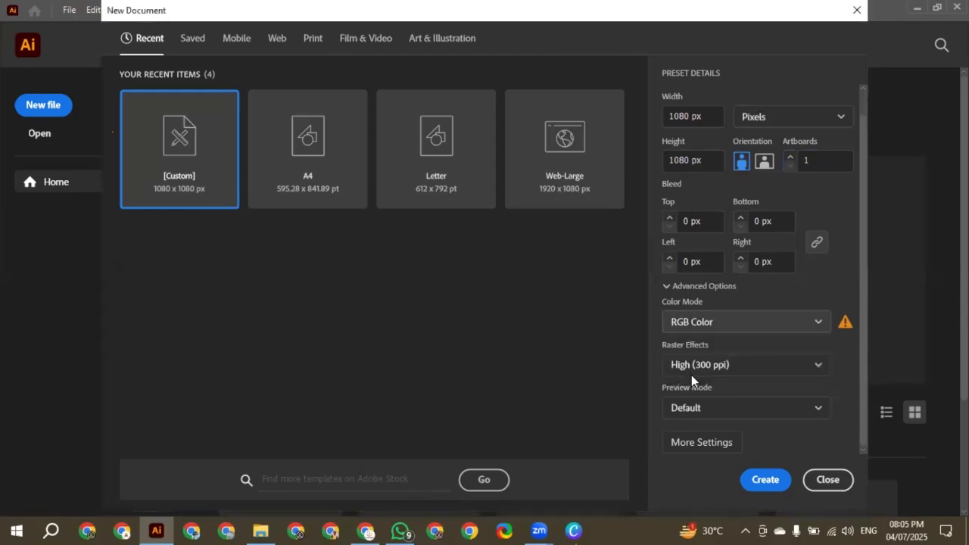
pyautogui.click(731, 329)
pyautogui.click(708, 349)
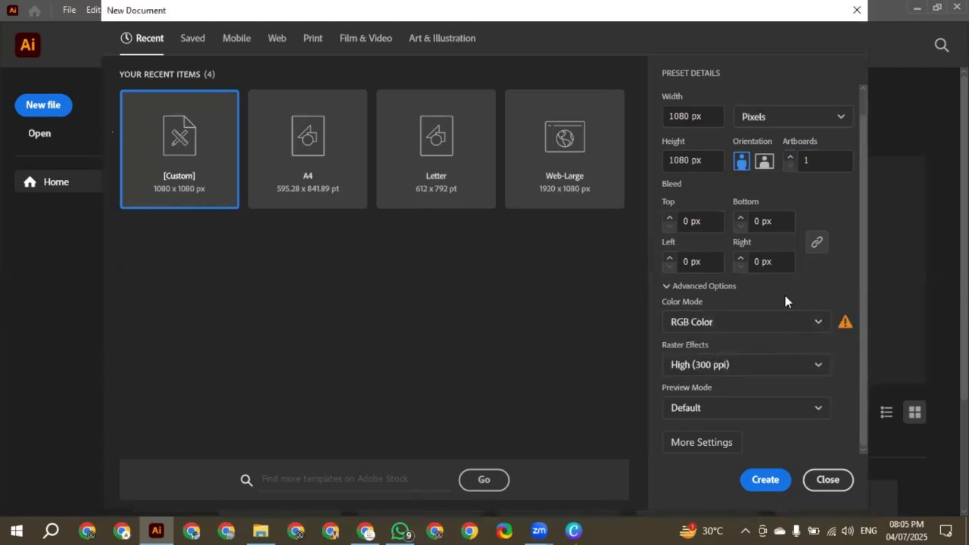
# Check the raster effects, preview mode and additional settings without changing them, and create the document
pyautogui.click(784, 371)
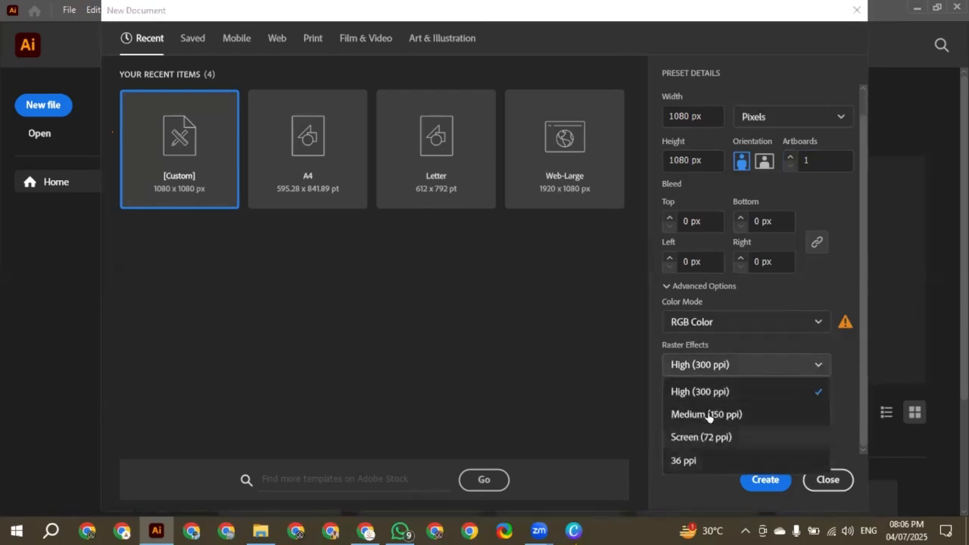
pyautogui.click(774, 308)
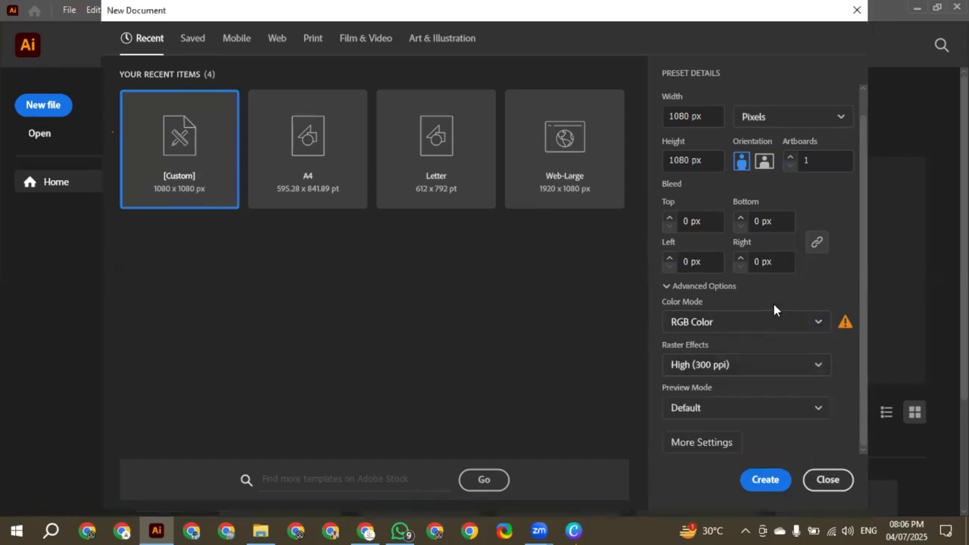
pyautogui.click(792, 417)
pyautogui.click(784, 414)
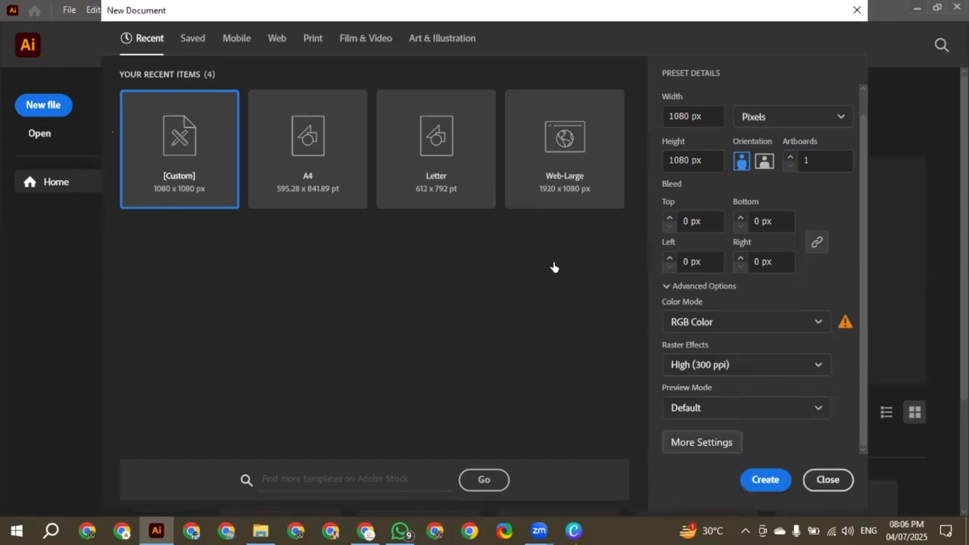
pyautogui.click(712, 447)
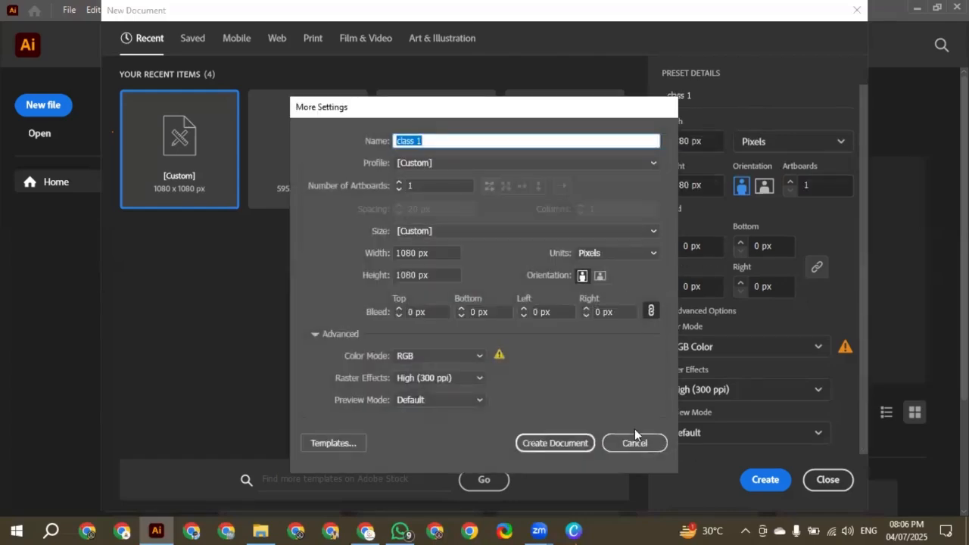
pyautogui.click(631, 441)
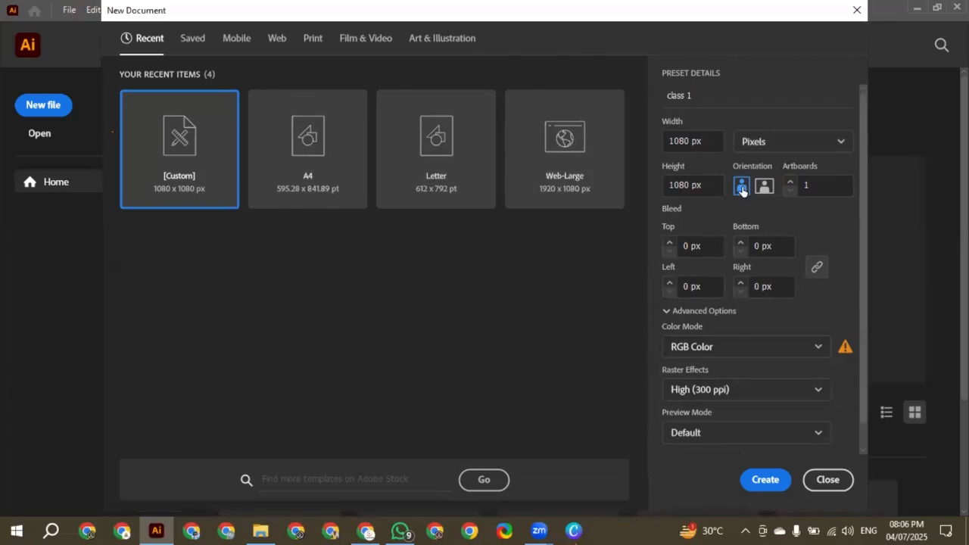
pyautogui.click(757, 483)
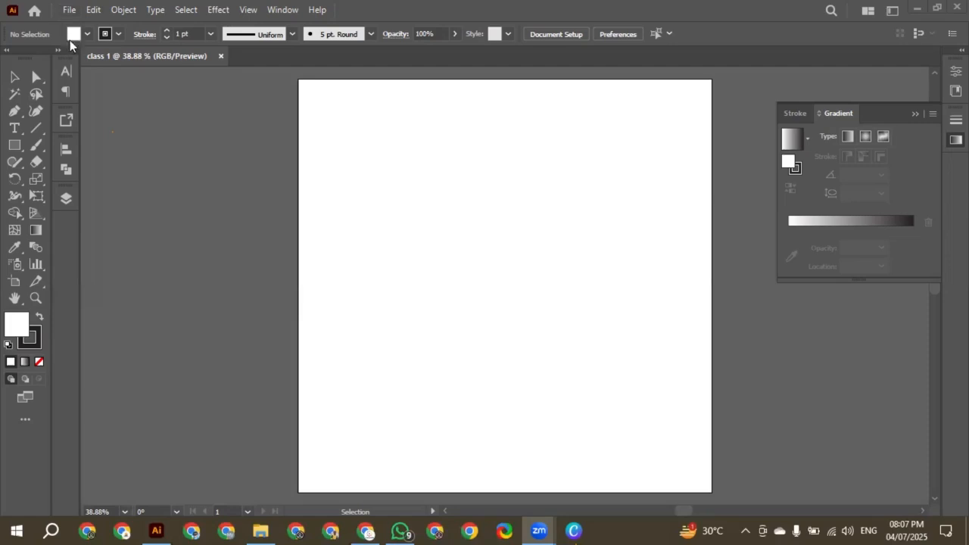
# Start saving the document under a chosen name and location, and check the available file types
pyautogui.click(70, 10)
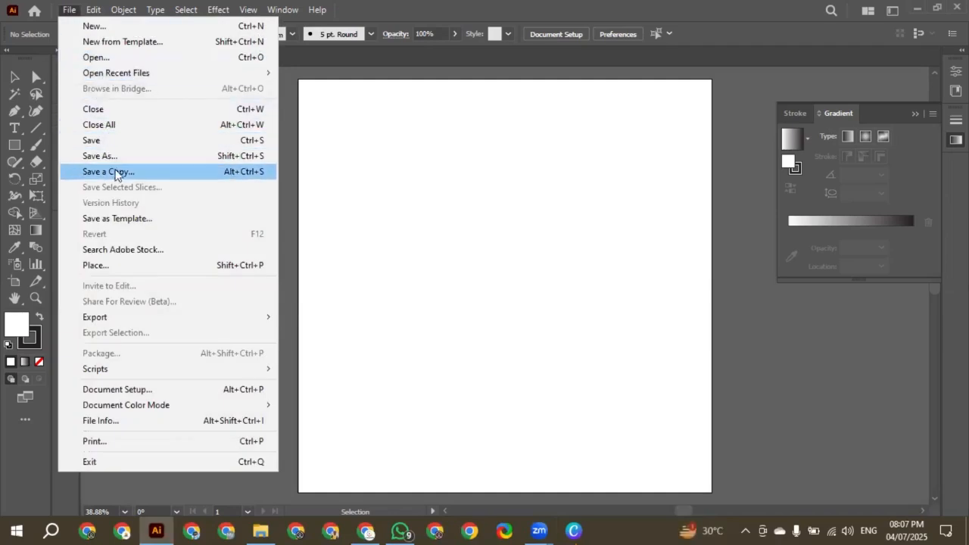
pyautogui.click(116, 159)
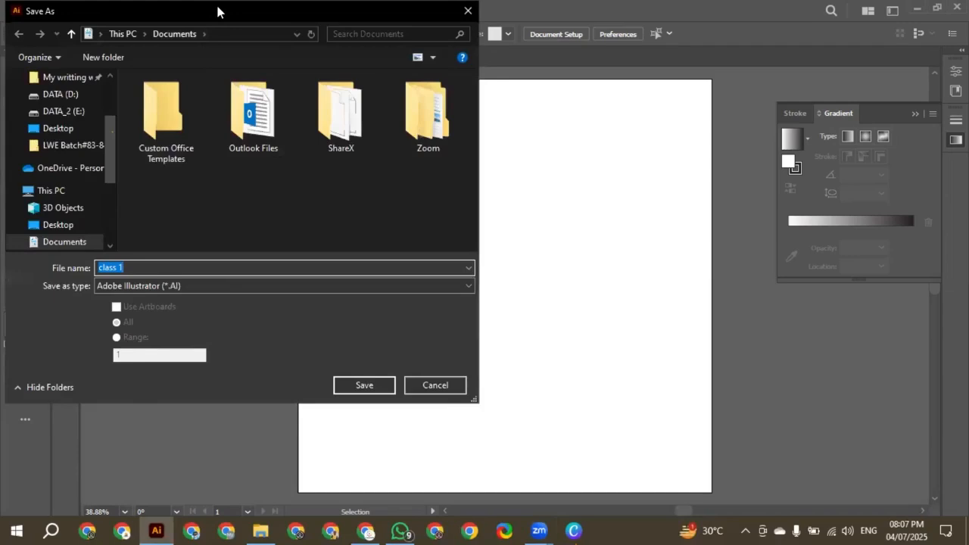
pyautogui.moveTo(217, 10); pyautogui.dragTo(324, 31)
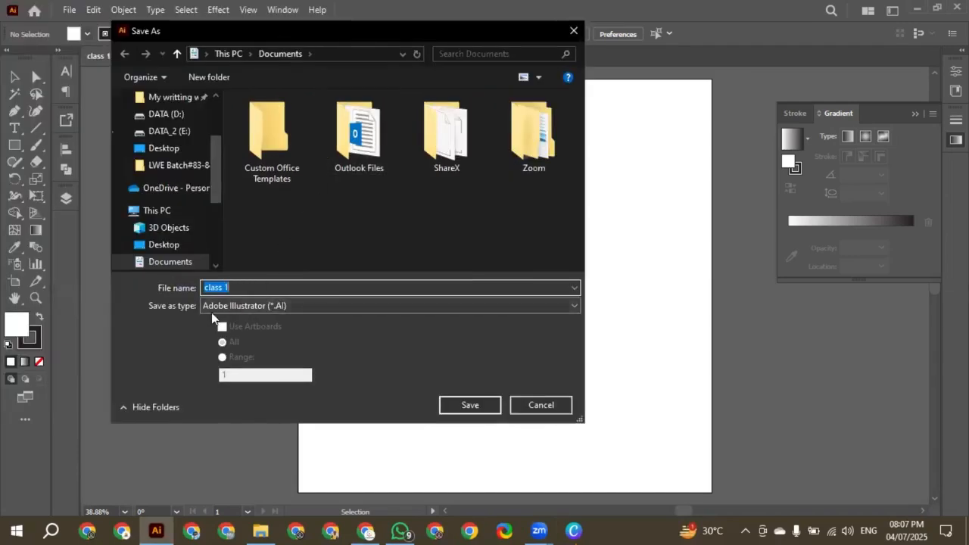
pyautogui.click(304, 307)
pyautogui.click(304, 307)
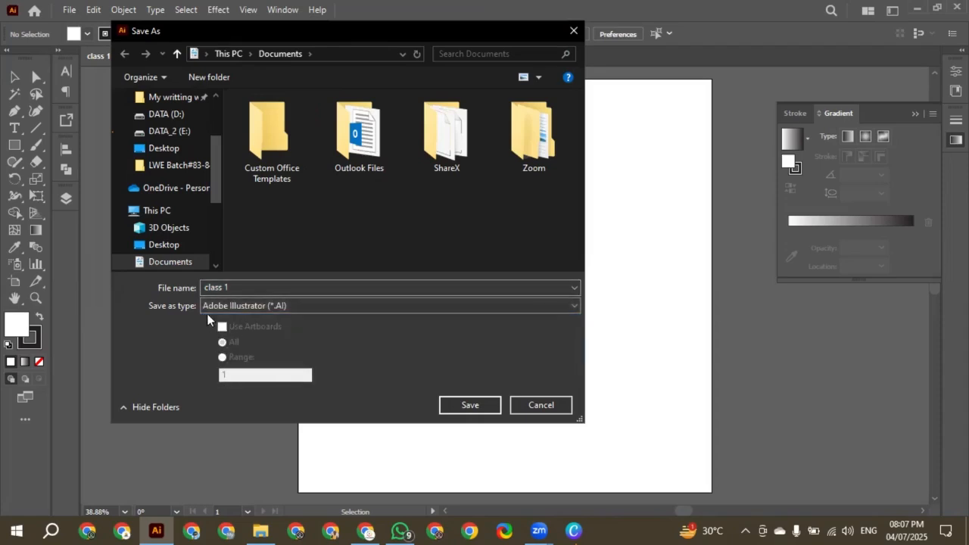
pyautogui.click(77, 152)
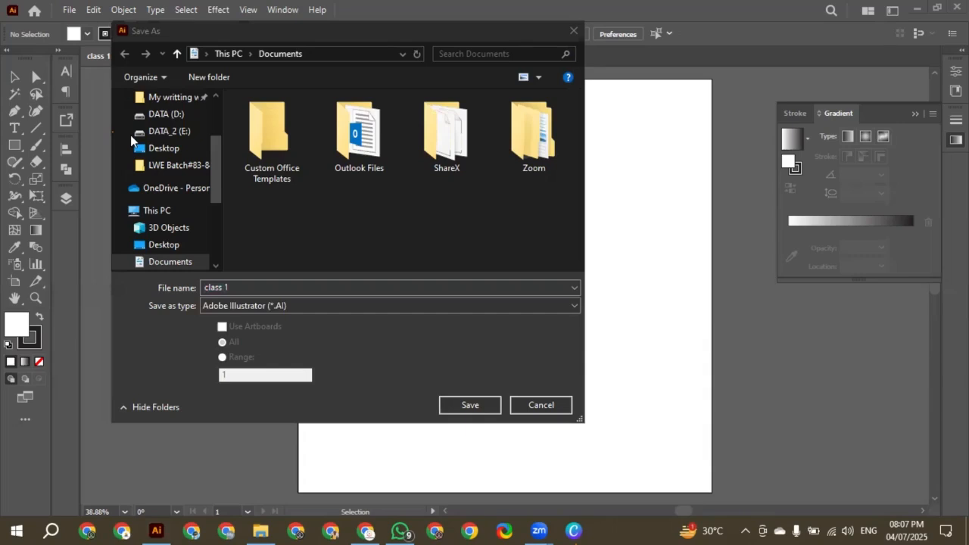
pyautogui.moveTo(203, 316)
pyautogui.mouseDown()
pyautogui.moveTo(261, 378)
pyautogui.moveTo(331, 394)
pyautogui.mouseUp()
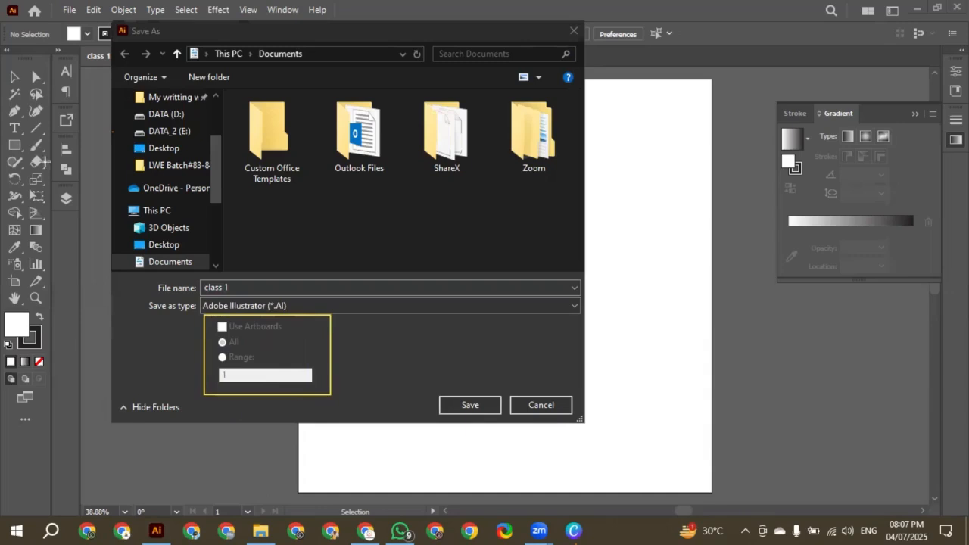
pyautogui.moveTo(287, 325); pyautogui.dragTo(349, 310)
pyautogui.moveTo(243, 342); pyautogui.dragTo(270, 334)
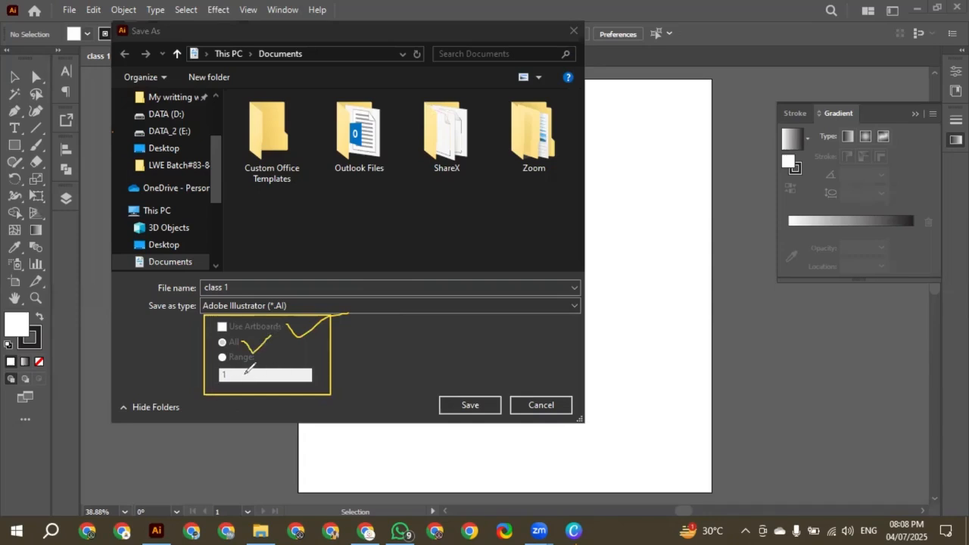
pyautogui.moveTo(244, 374)
pyautogui.mouseDown()
pyautogui.moveTo(253, 379)
pyautogui.moveTo(277, 366)
pyautogui.moveTo(286, 385)
pyautogui.moveTo(266, 388)
pyautogui.mouseUp()
pyautogui.hotkey('ctrl', 'z')
pyautogui.hotkey('ctrl', 'z')
pyautogui.hotkey('ctrl', 'z')
pyautogui.hotkey('ctrl', 'z')
pyautogui.hotkey('ctrl', 'z')
pyautogui.hotkey('ctrl', 'z')
pyautogui.hotkey('ctrl', 'z')
pyautogui.hotkey('ctrl', 'z')
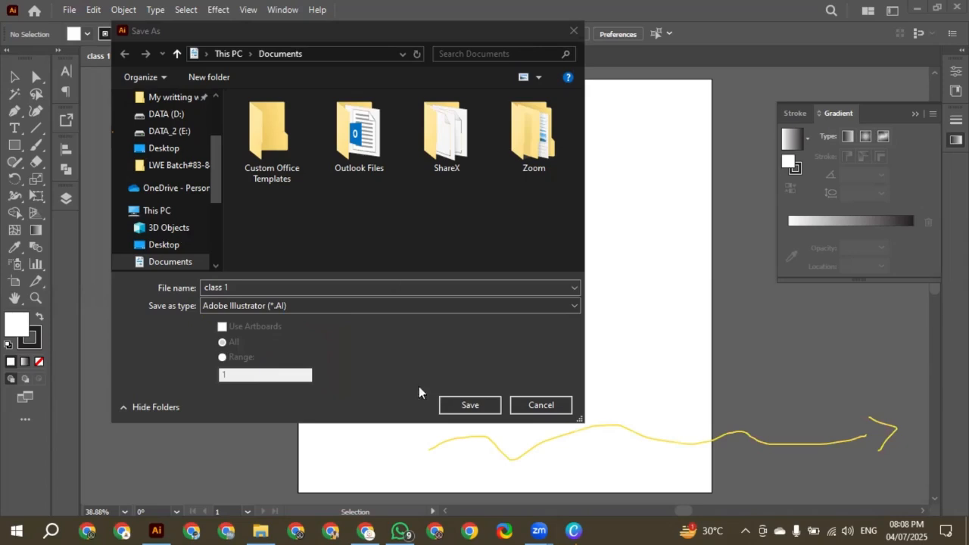
# Save the document as "class 1" in Documents in Adobe Illustrator (*.AI) format, using the Illustrator 2020 version and default options
pyautogui.click(469, 405)
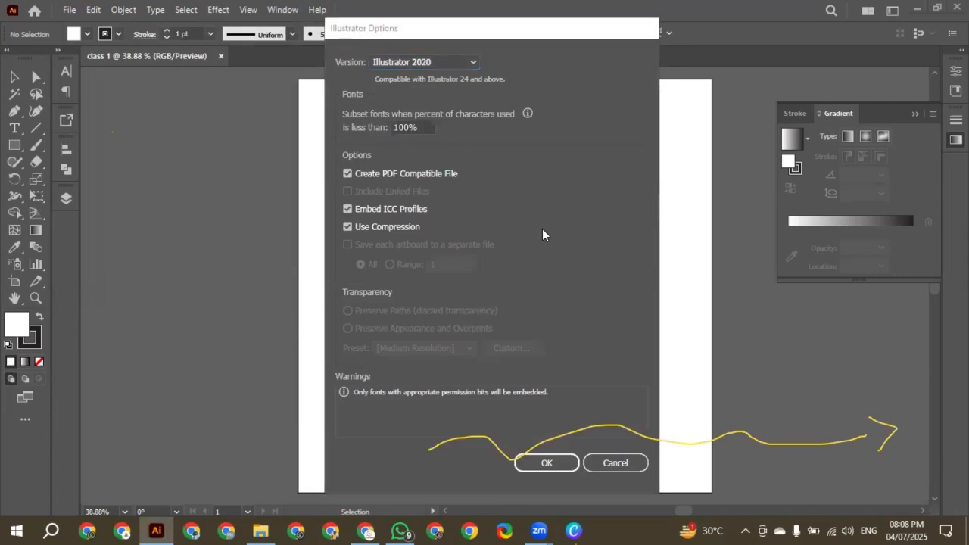
pyautogui.click(547, 462)
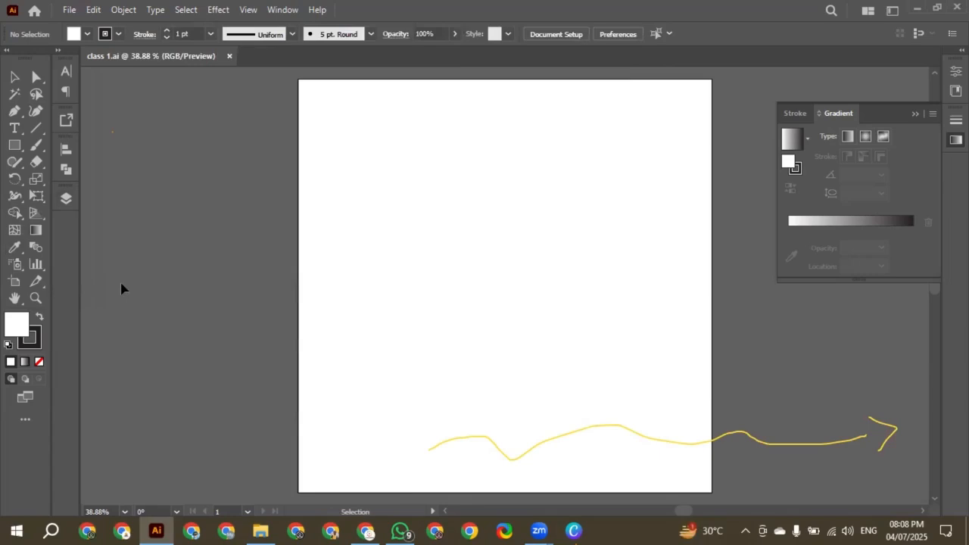
pyautogui.moveTo(461, 431)
pyautogui.mouseDown()
pyautogui.moveTo(856, 424)
pyautogui.moveTo(887, 433)
pyautogui.mouseUp()
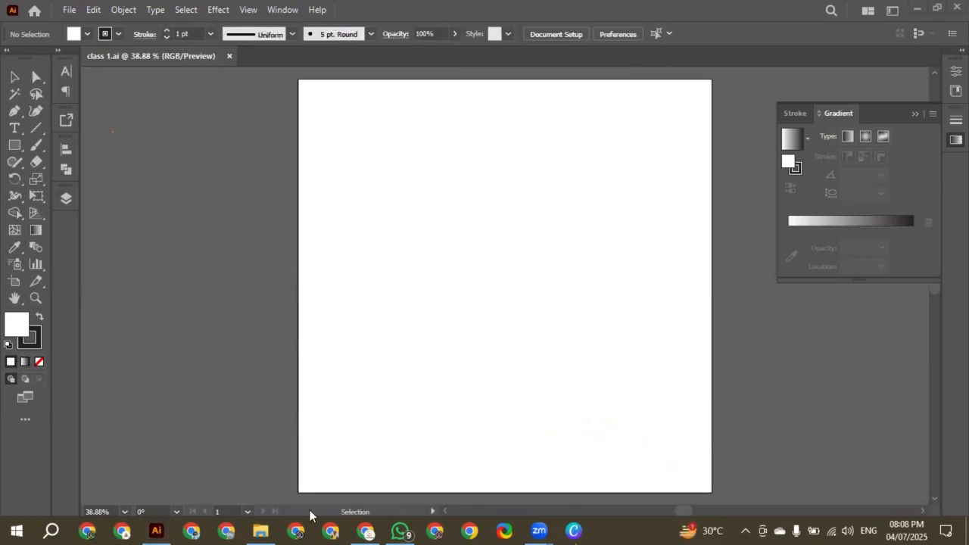
pyautogui.click(251, 528)
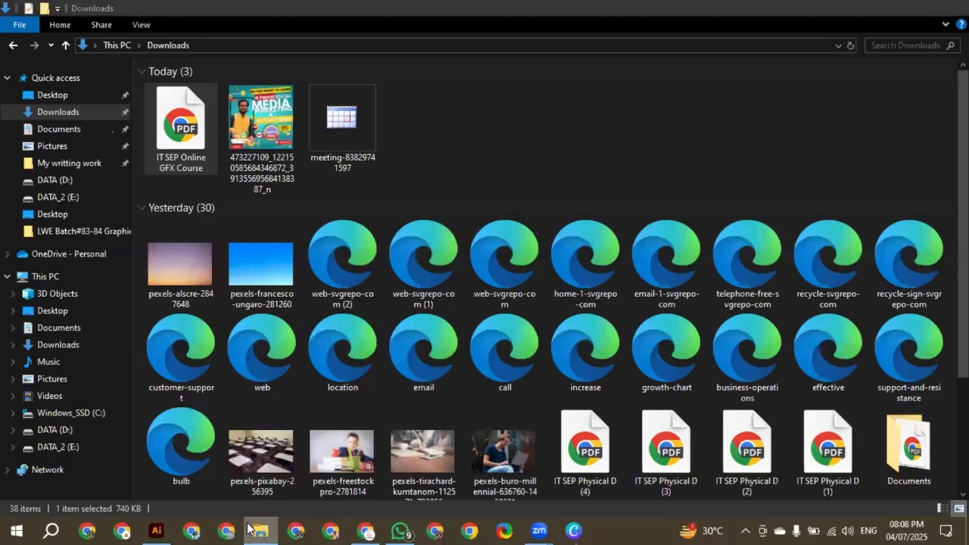
pyautogui.click(251, 528)
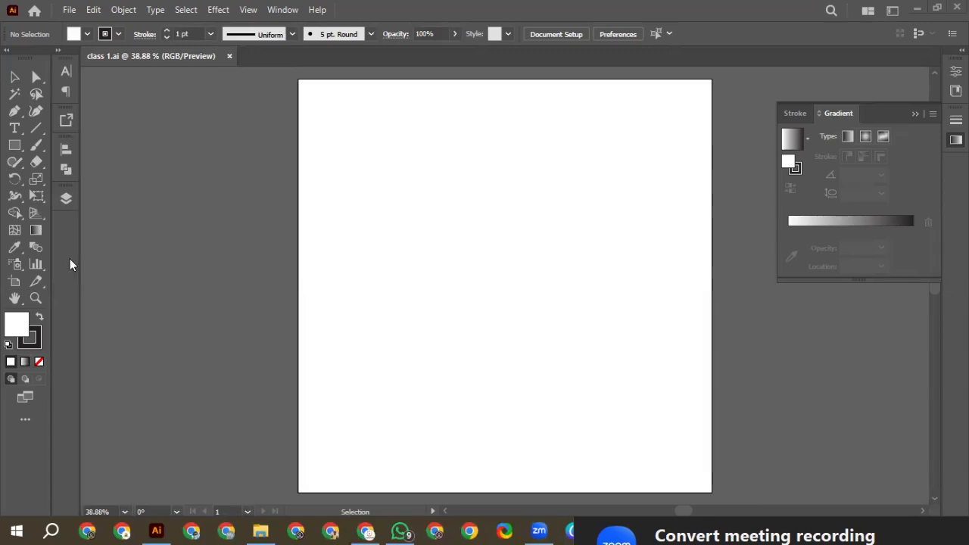
pyautogui.moveTo(279, 69); pyautogui.dragTo(722, 503)
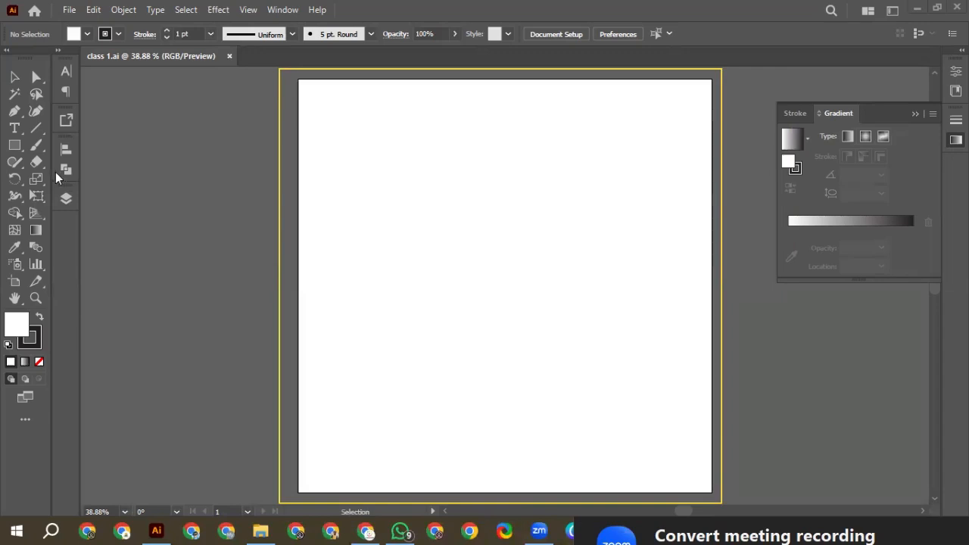
pyautogui.moveTo(180, 114)
pyautogui.mouseDown()
pyautogui.moveTo(190, 143)
pyautogui.moveTo(186, 104)
pyautogui.moveTo(189, 147)
pyautogui.mouseUp()
pyautogui.moveTo(208, 96); pyautogui.dragTo(238, 121)
pyautogui.moveTo(231, 94); pyautogui.dragTo(226, 126)
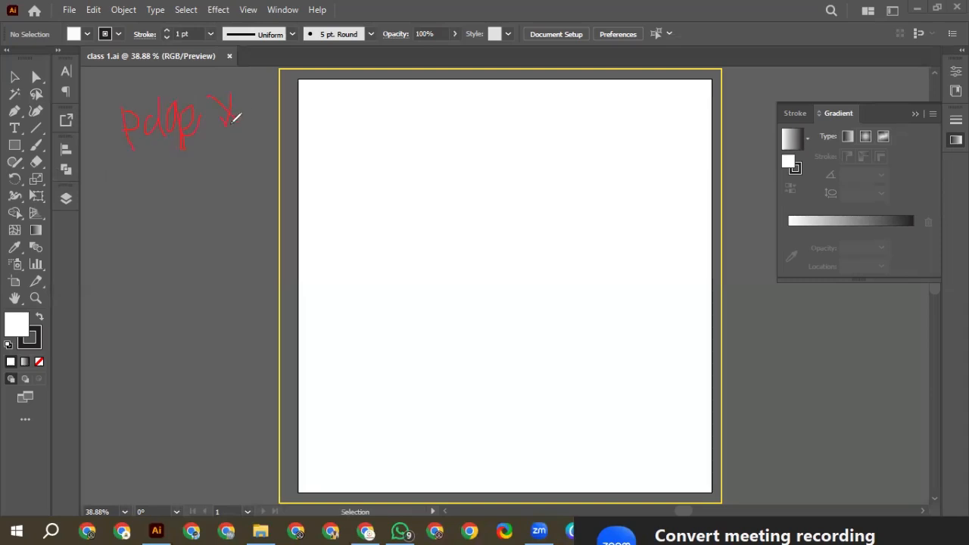
pyautogui.moveTo(94, 301); pyautogui.dragTo(108, 247)
pyautogui.moveTo(114, 281)
pyautogui.mouseDown()
pyautogui.moveTo(134, 244)
pyautogui.moveTo(149, 260)
pyautogui.moveTo(144, 280)
pyautogui.mouseUp()
pyautogui.moveTo(155, 219); pyautogui.dragTo(155, 280)
pyautogui.moveTo(159, 228)
pyautogui.mouseDown()
pyautogui.moveTo(160, 278)
pyautogui.moveTo(199, 229)
pyautogui.moveTo(227, 227)
pyautogui.mouseUp()
pyautogui.moveTo(242, 178); pyautogui.dragTo(247, 220)
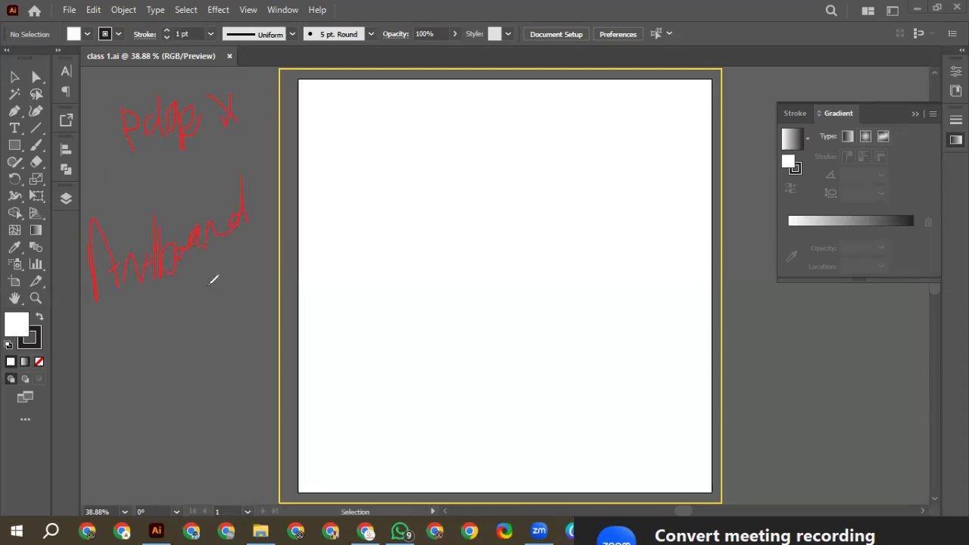
pyautogui.moveTo(117, 299); pyautogui.dragTo(140, 319)
pyautogui.moveTo(163, 330)
pyautogui.mouseDown()
pyautogui.moveTo(211, 303)
pyautogui.moveTo(177, 327)
pyautogui.mouseUp()
pyautogui.moveTo(171, 297); pyautogui.dragTo(208, 300)
pyautogui.moveTo(200, 305); pyautogui.dragTo(218, 294)
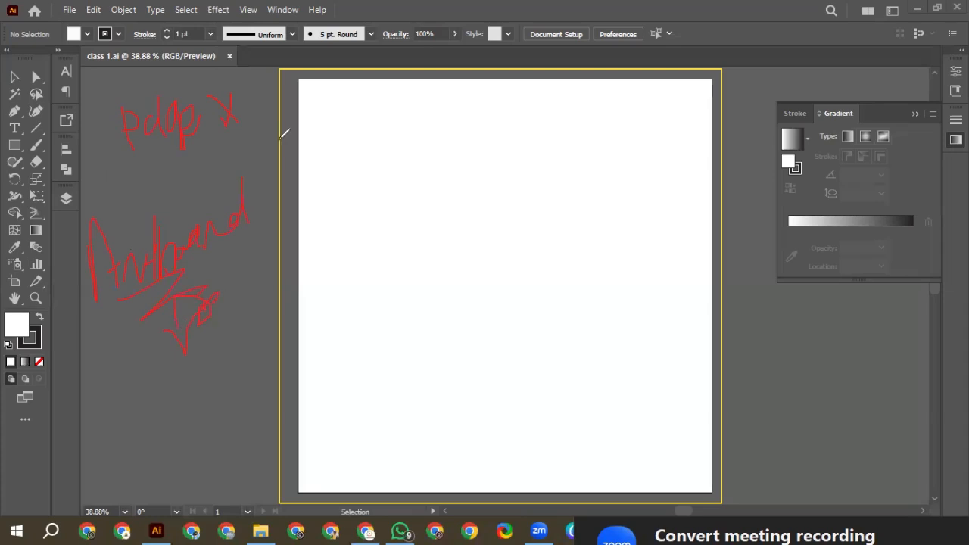
pyautogui.hotkey('ctrl', 'z')
pyautogui.hotkey('ctrl', 'z')
pyautogui.hotkey('ctrl', 'z')
pyautogui.hotkey('ctrl', 'z')
pyautogui.hotkey('ctrl', 'z')
pyautogui.hotkey('ctrl', 'z')
pyautogui.hotkey('ctrl', 'z')
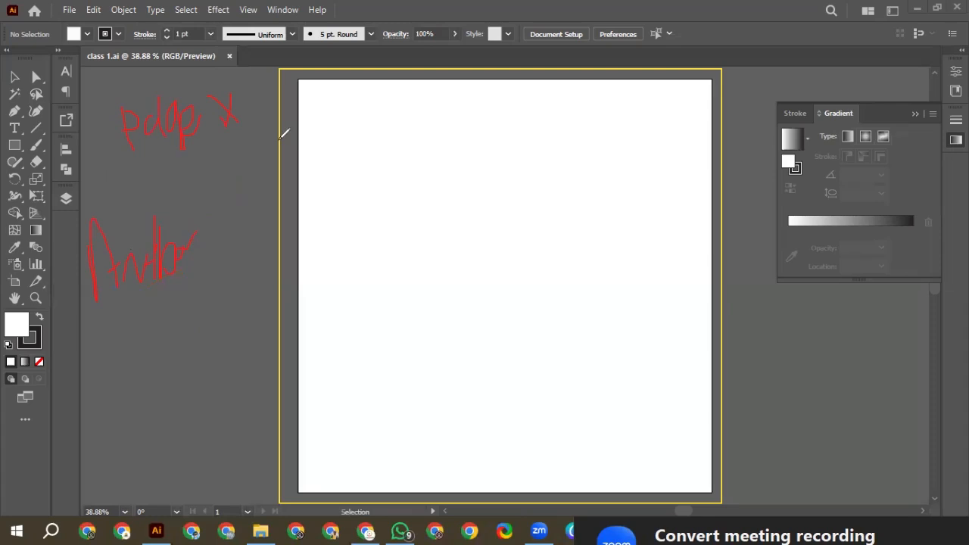
pyautogui.press('Escape')
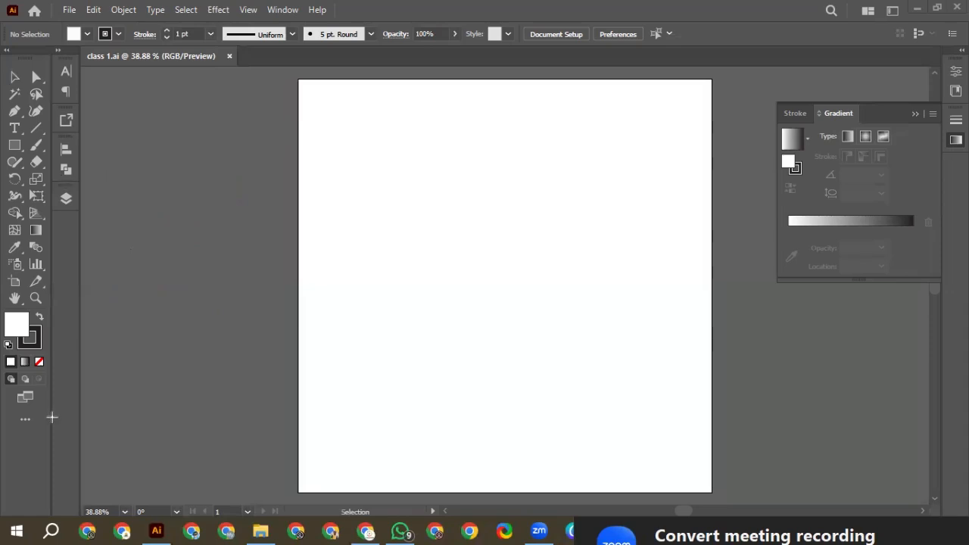
pyautogui.moveTo(2, 57); pyautogui.dragTo(53, 417)
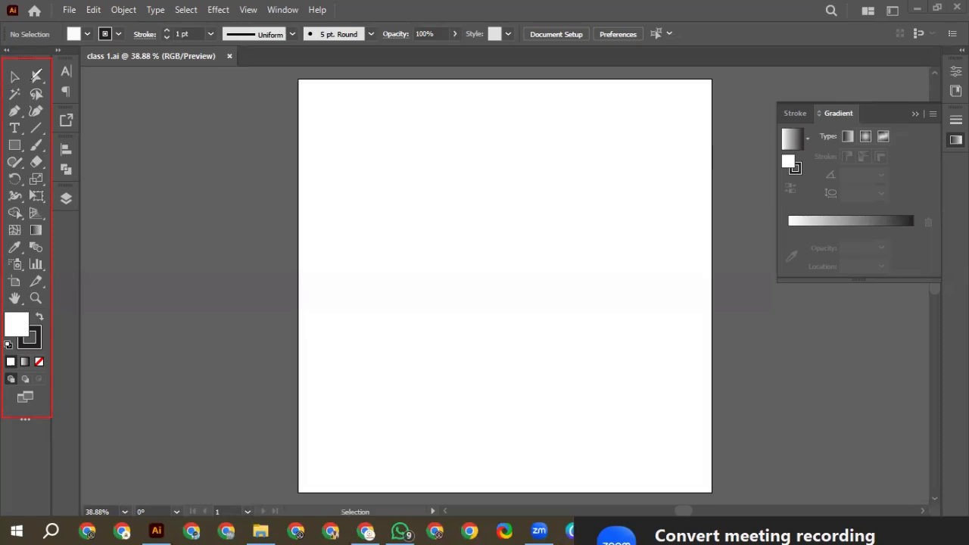
pyautogui.moveTo(36, 83); pyautogui.dragTo(66, 73)
pyautogui.moveTo(35, 312)
pyautogui.mouseDown()
pyautogui.moveTo(35, 293)
pyautogui.moveTo(19, 291)
pyautogui.moveTo(44, 310)
pyautogui.mouseUp()
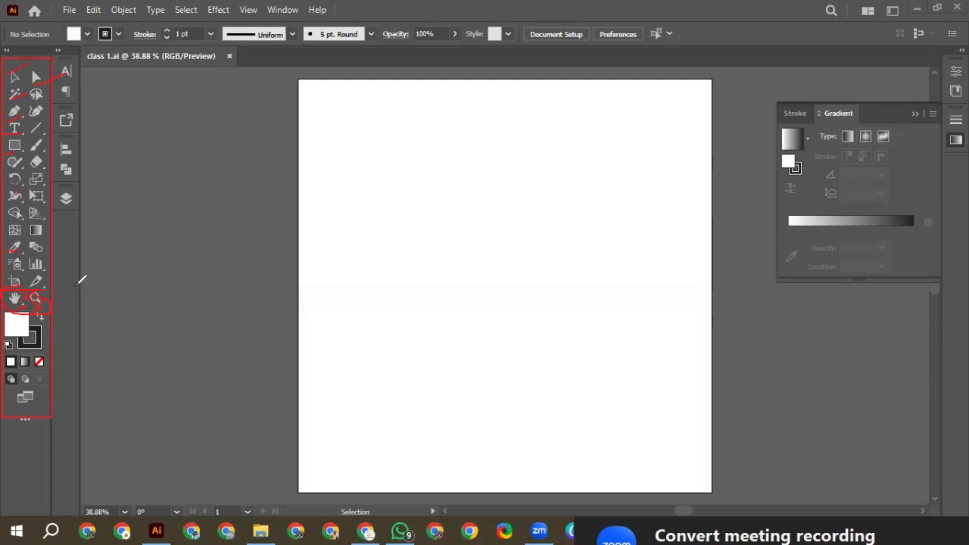
pyautogui.hotkey('ctrl', 'a')
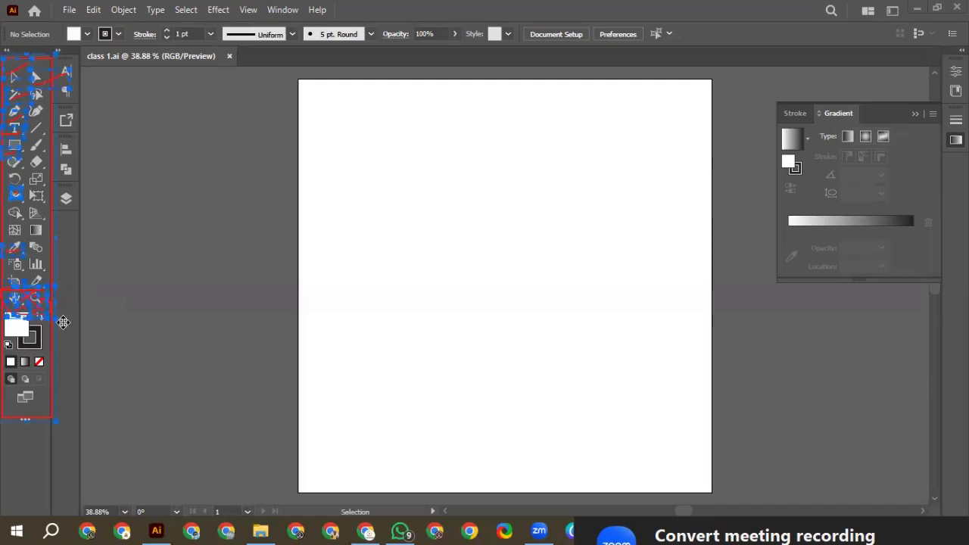
pyautogui.press('Delete')
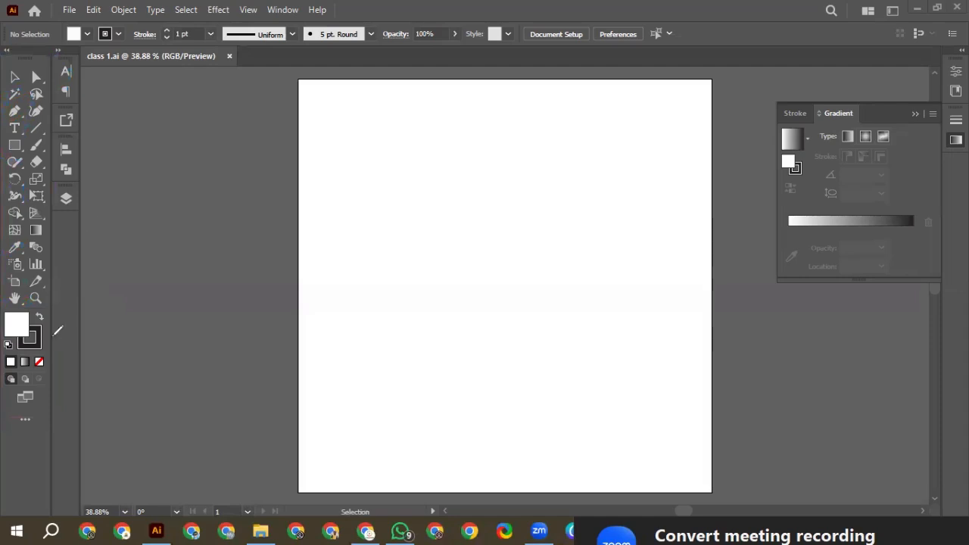
pyautogui.moveTo(37, 337); pyautogui.dragTo(71, 334)
pyautogui.moveTo(93, 296); pyautogui.dragTo(142, 277)
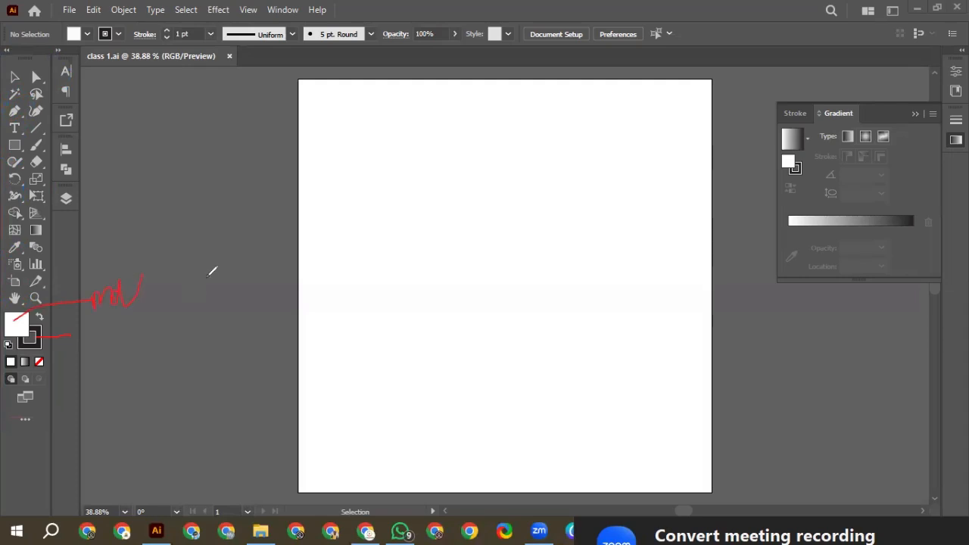
pyautogui.click(178, 255)
pyautogui.moveTo(223, 266)
pyautogui.mouseDown()
pyautogui.moveTo(271, 274)
pyautogui.moveTo(312, 266)
pyautogui.moveTo(332, 277)
pyautogui.mouseUp()
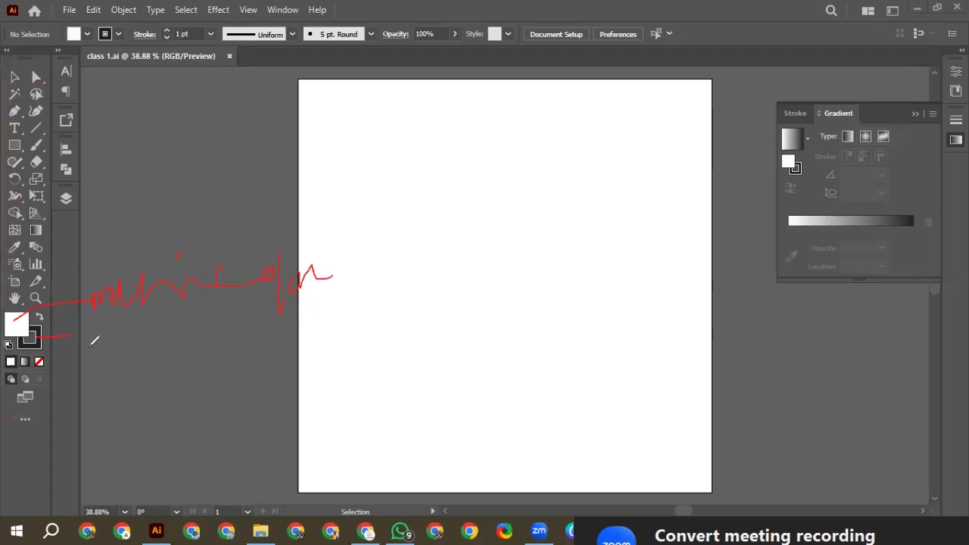
pyautogui.moveTo(119, 328); pyautogui.dragTo(137, 368)
pyautogui.moveTo(130, 346)
pyautogui.mouseDown()
pyautogui.moveTo(185, 334)
pyautogui.moveTo(188, 368)
pyautogui.mouseUp()
pyautogui.moveTo(202, 319); pyautogui.dragTo(227, 342)
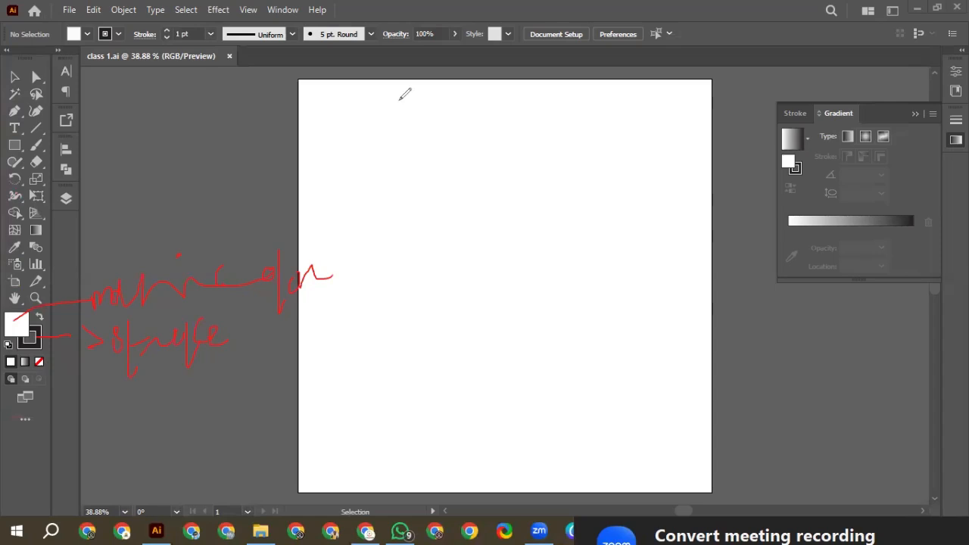
pyautogui.hotkey('ctrl', 'a')
pyautogui.press('Delete')
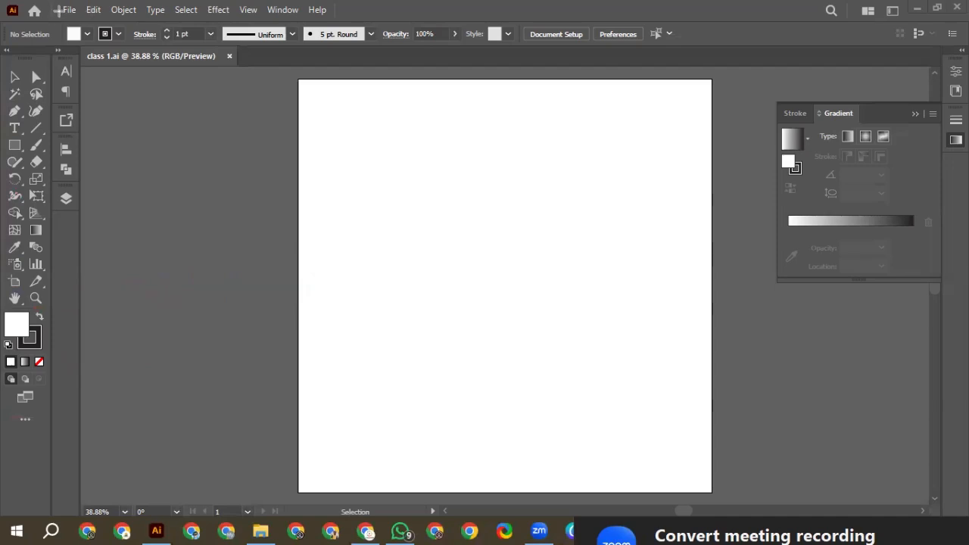
pyautogui.moveTo(57, 2); pyautogui.dragTo(358, 23)
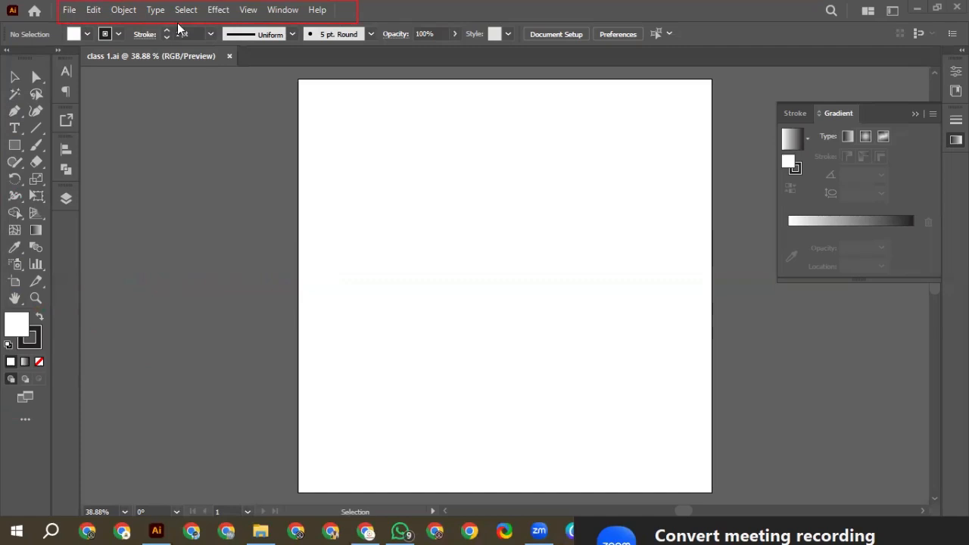
pyautogui.click(285, 11)
pyautogui.click(123, 239)
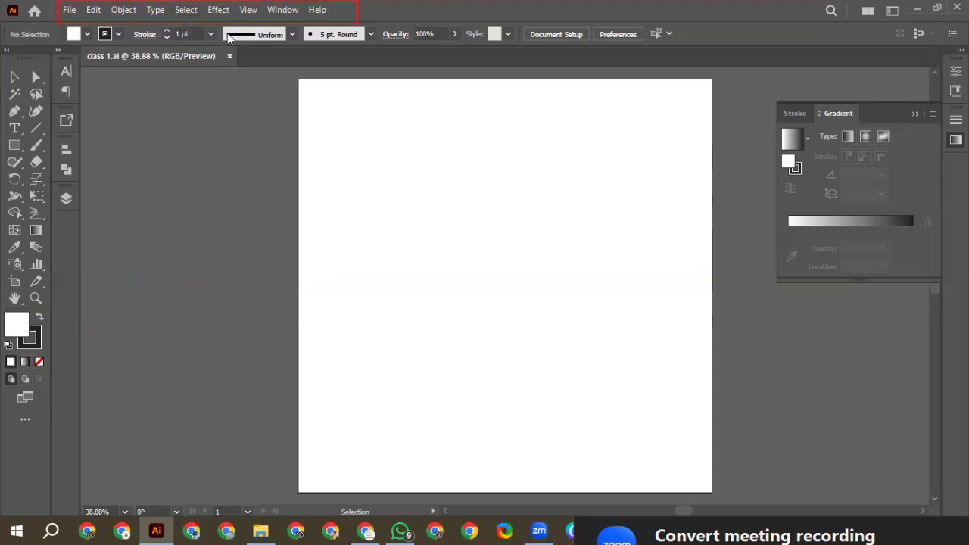
pyautogui.press('a')
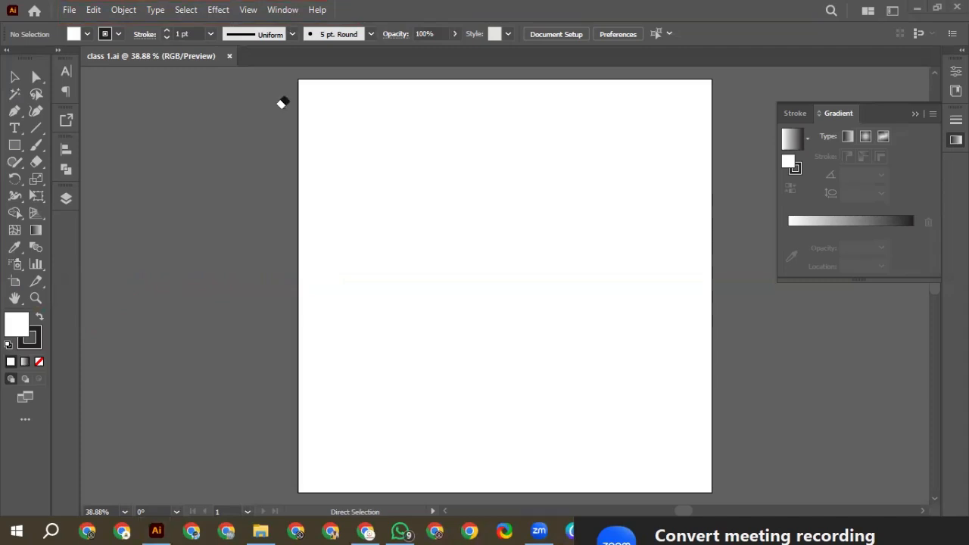
pyautogui.moveTo(55, 24)
pyautogui.mouseDown()
pyautogui.moveTo(86, 44)
pyautogui.moveTo(464, 62)
pyautogui.mouseUp()
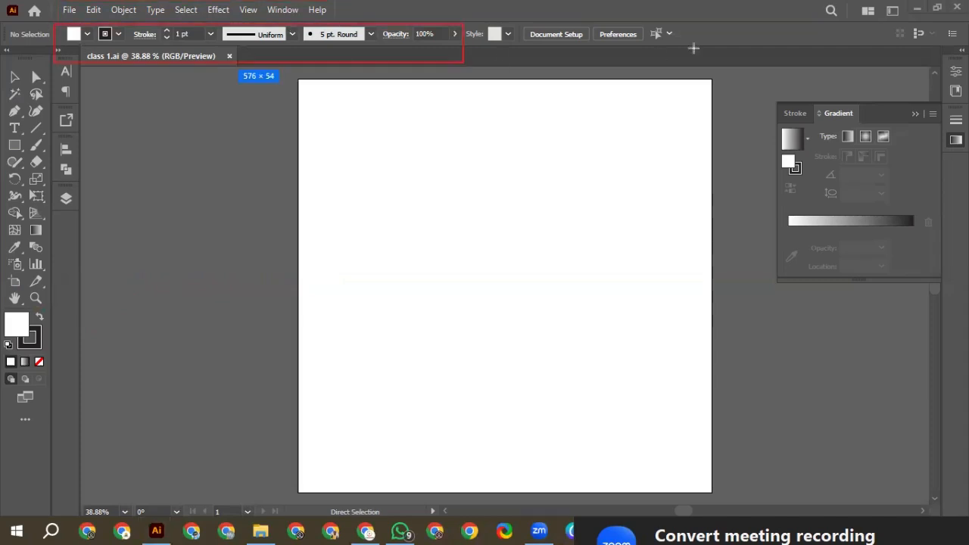
pyautogui.moveTo(694, 47); pyautogui.dragTo(692, 47)
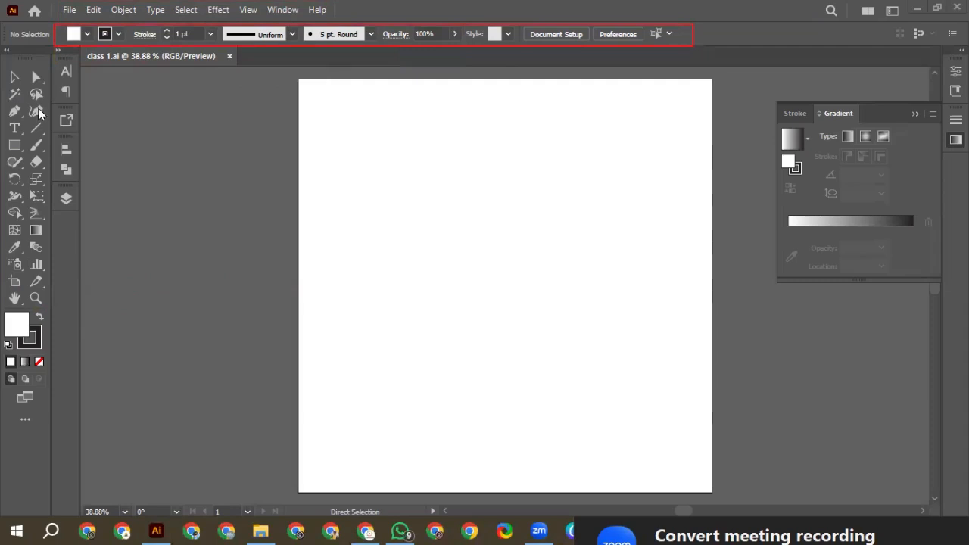
pyautogui.press('v')
# Draw a square in the artboard's upper-left area with the Rectangle tool and swap its fill and stroke colors
pyautogui.click(16, 147)
pyautogui.moveTo(49, 154); pyautogui.dragTo(70, 147)
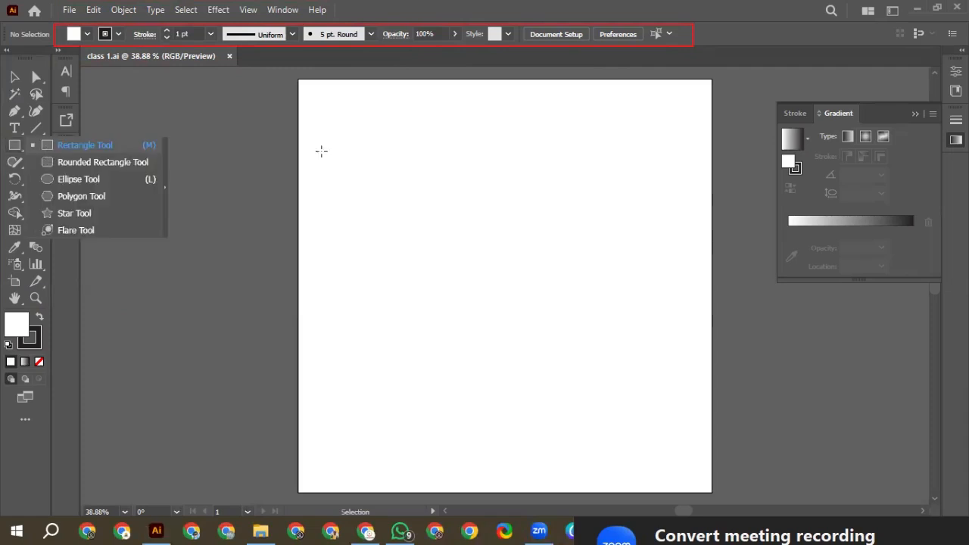
pyautogui.moveTo(349, 134); pyautogui.dragTo(505, 241)
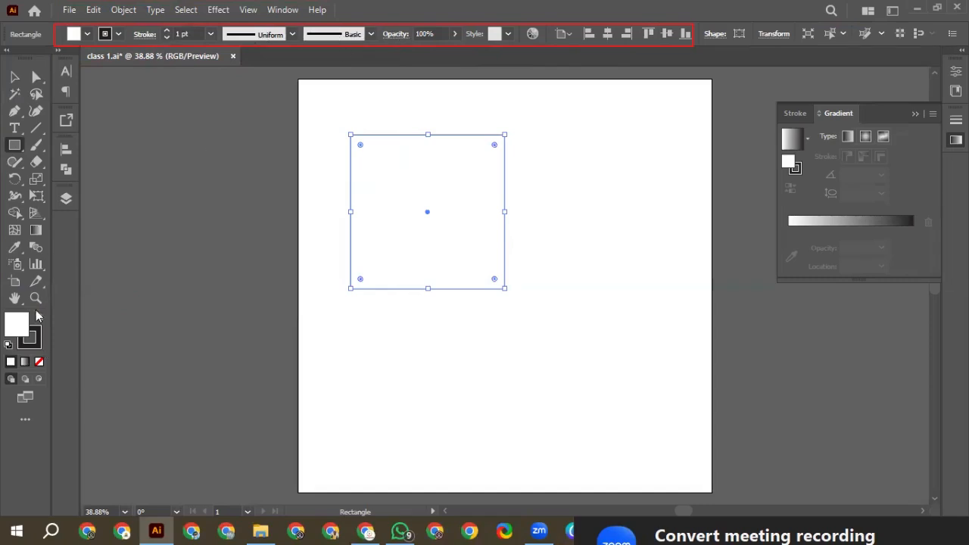
pyautogui.hotkey('shift', 'x')
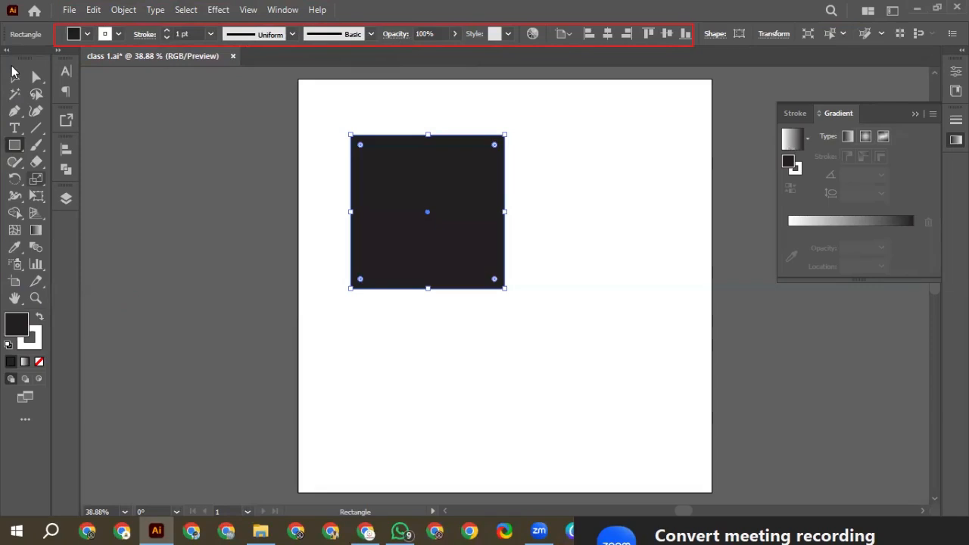
# Add an area text box with placeholder text below the square, somewhat wider than the square
pyautogui.click(15, 78)
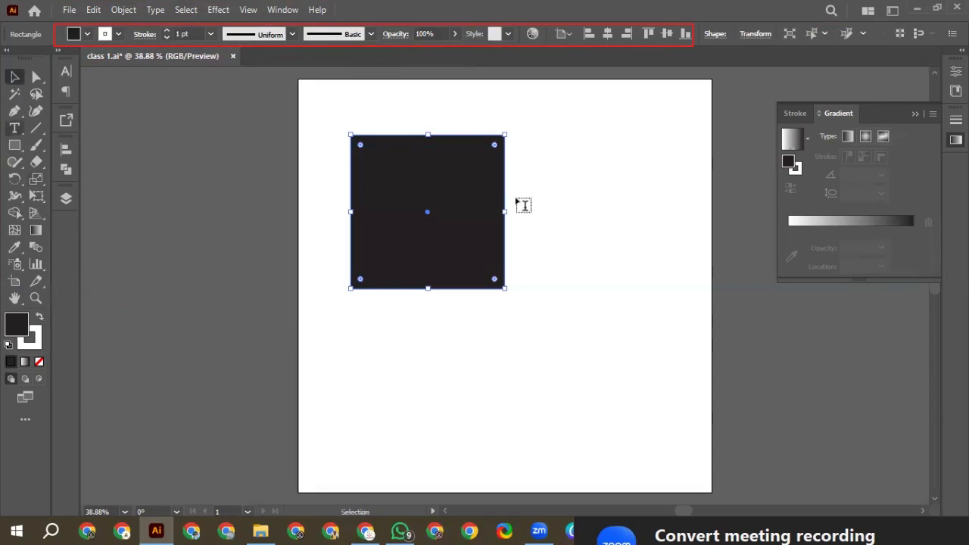
pyautogui.press('t')
pyautogui.moveTo(350, 319); pyautogui.dragTo(581, 384)
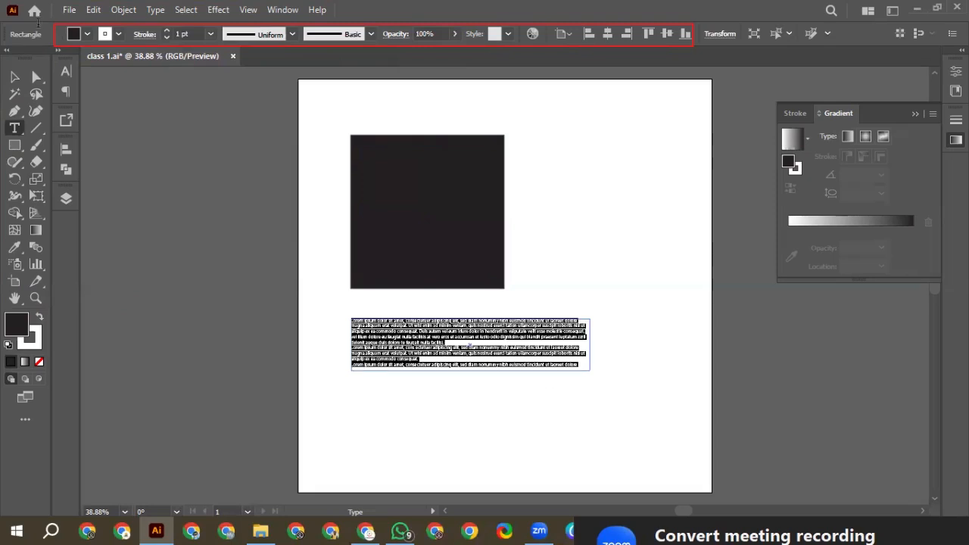
# Use the Magic Wand on the text box and on the dark square to compare the options offered for each
pyautogui.click(14, 96)
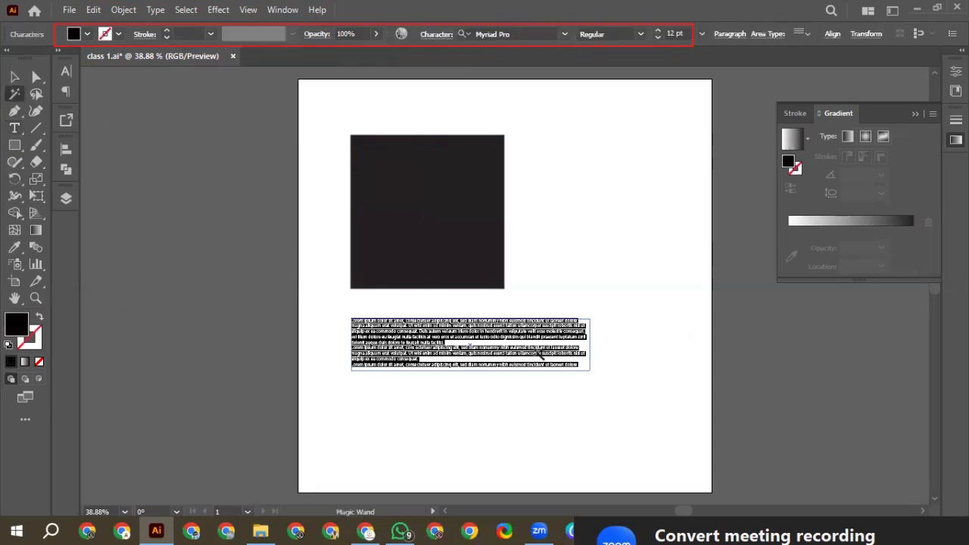
pyautogui.click(520, 348)
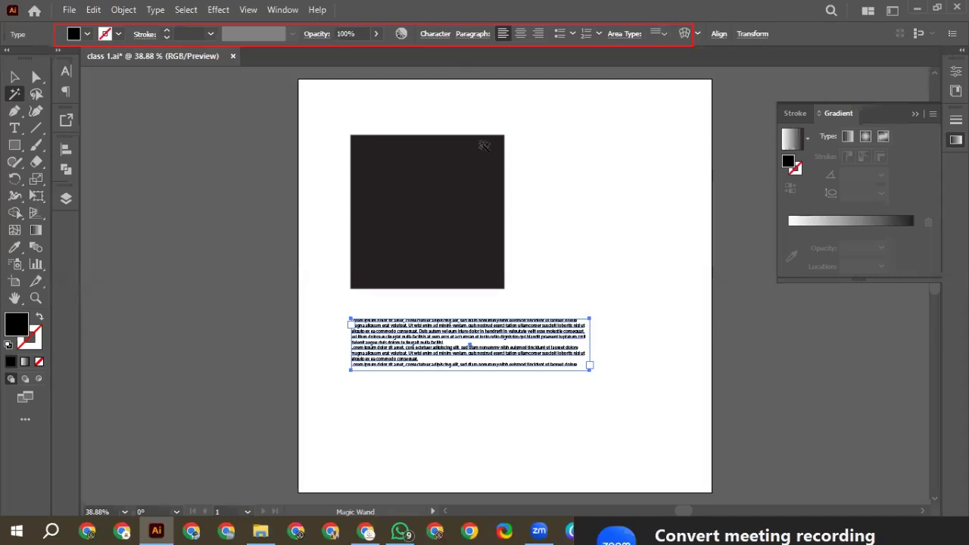
pyautogui.click(459, 200)
pyautogui.click(459, 200)
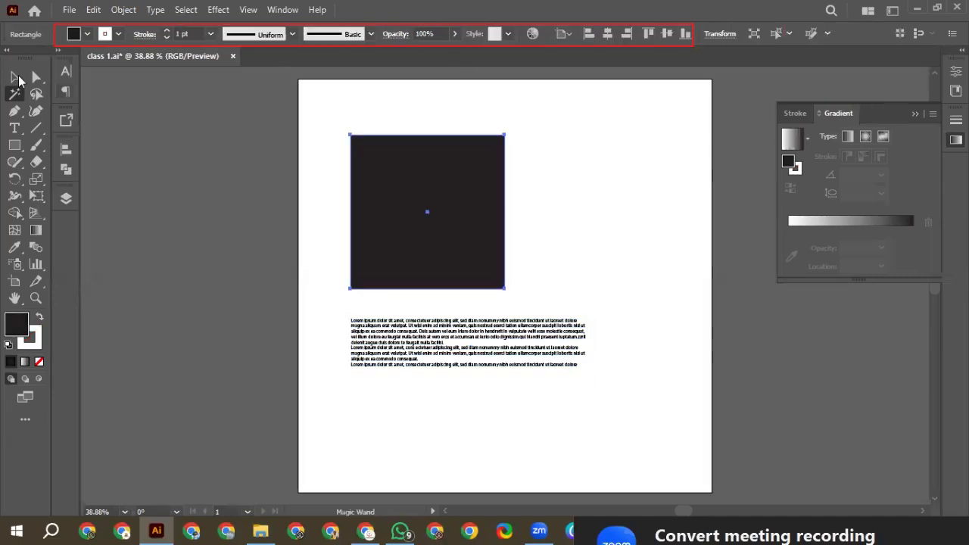
# Try moving the square up and to the right, compare the options for text and mixed selections, and undo the move
pyautogui.press('v')
pyautogui.moveTo(474, 176); pyautogui.dragTo(581, 150)
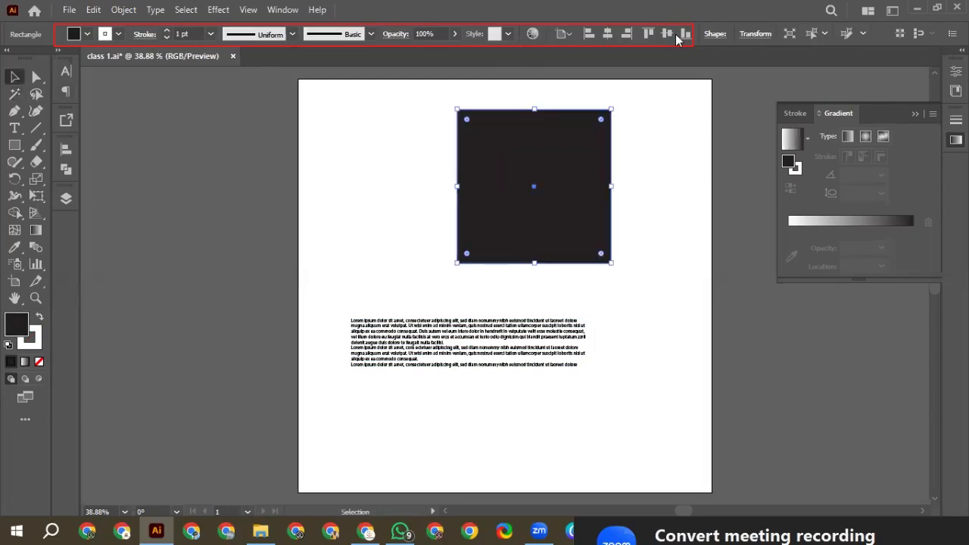
pyautogui.click(462, 350)
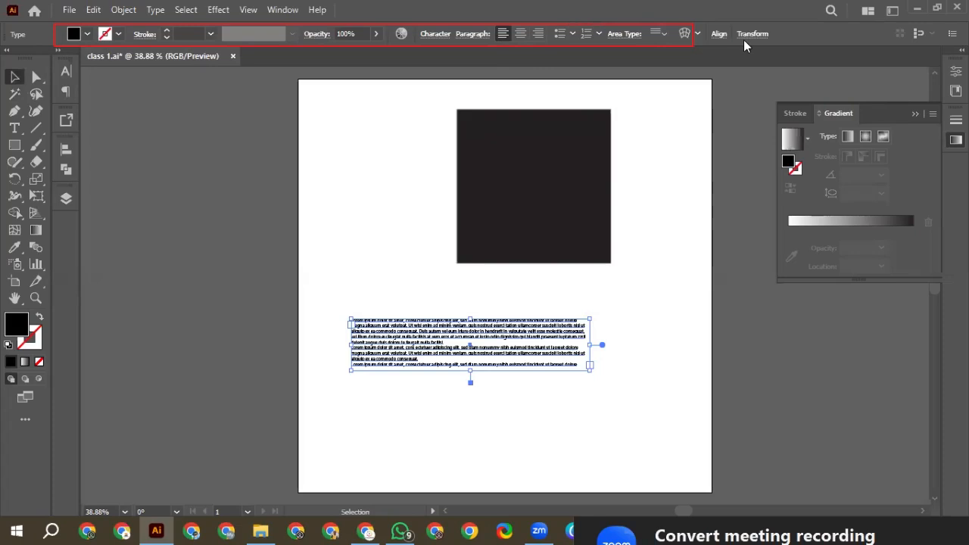
pyautogui.hotkey('ctrl', 'a')
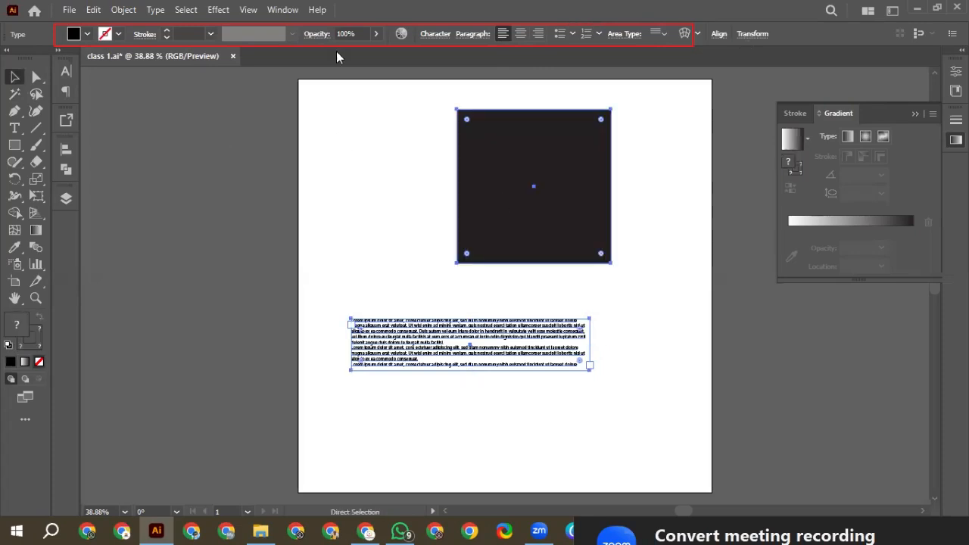
pyautogui.press('a')
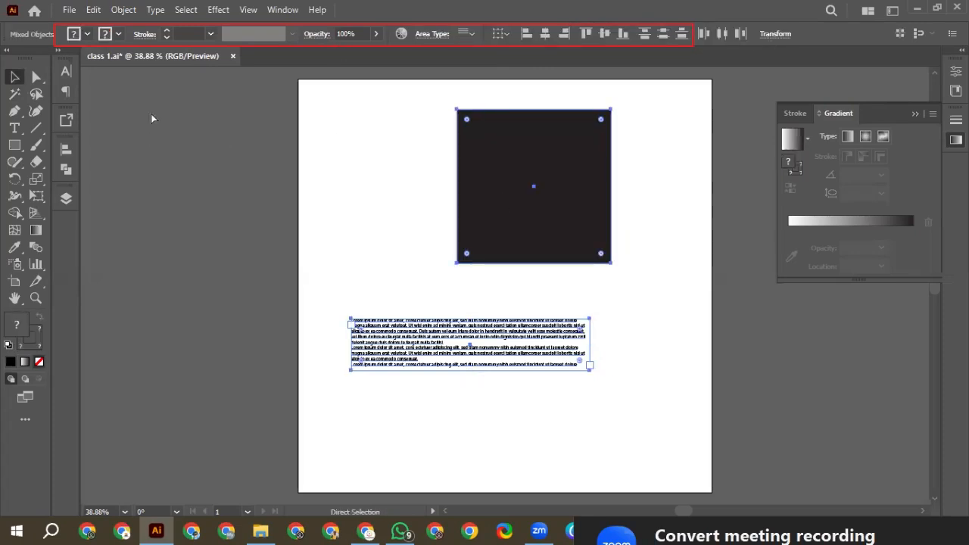
pyautogui.hotkey('ctrl', 'z')
pyautogui.hotkey('alt', 't')
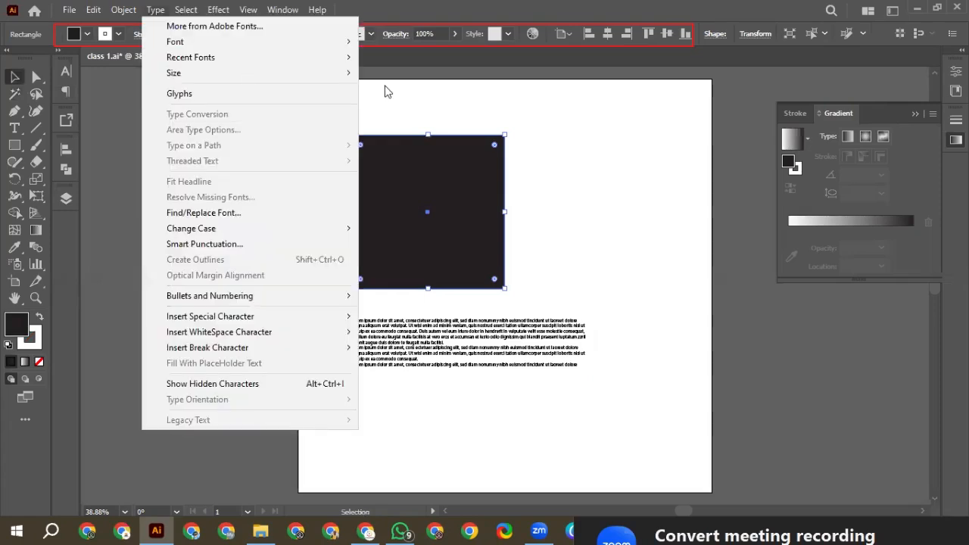
pyautogui.click(169, 90)
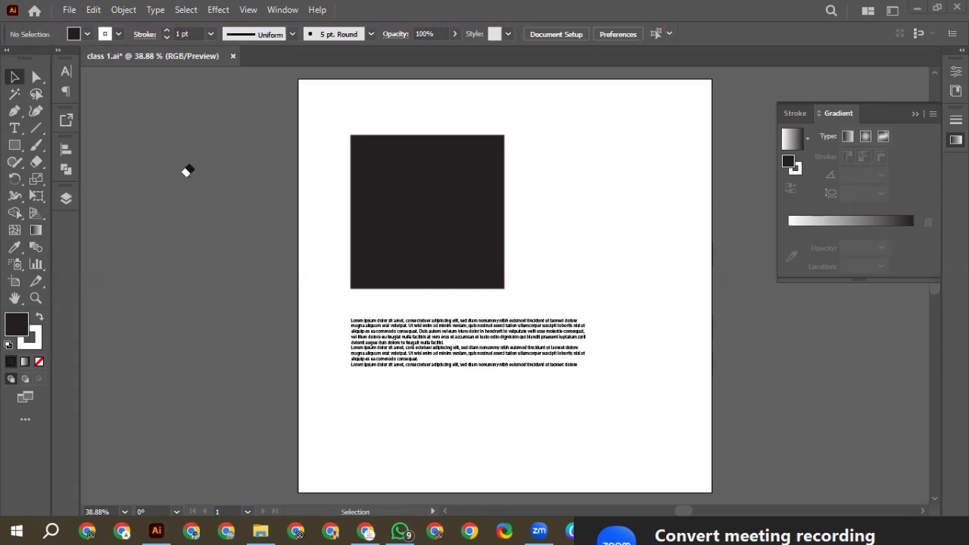
pyautogui.scroll(-1, 321, 314)
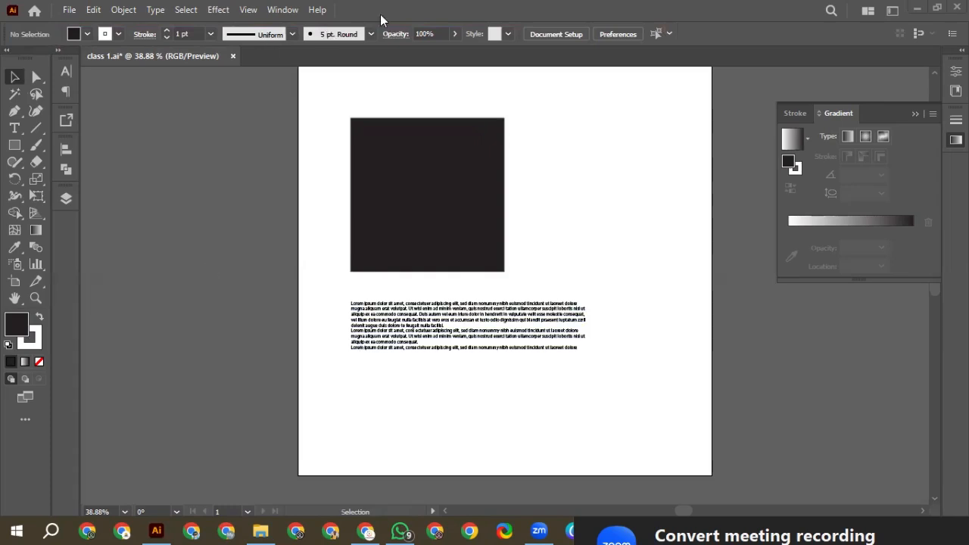
pyautogui.click(283, 10)
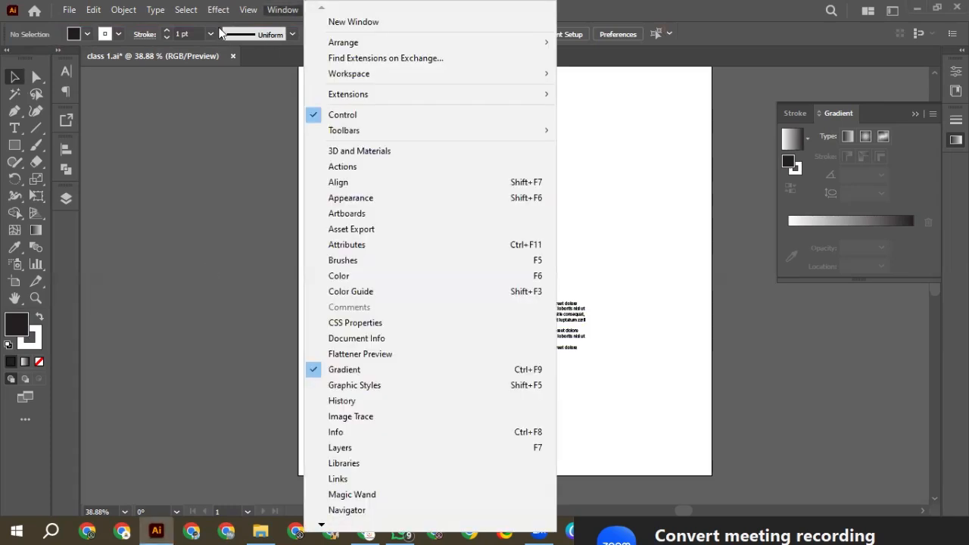
pyautogui.click(282, 33)
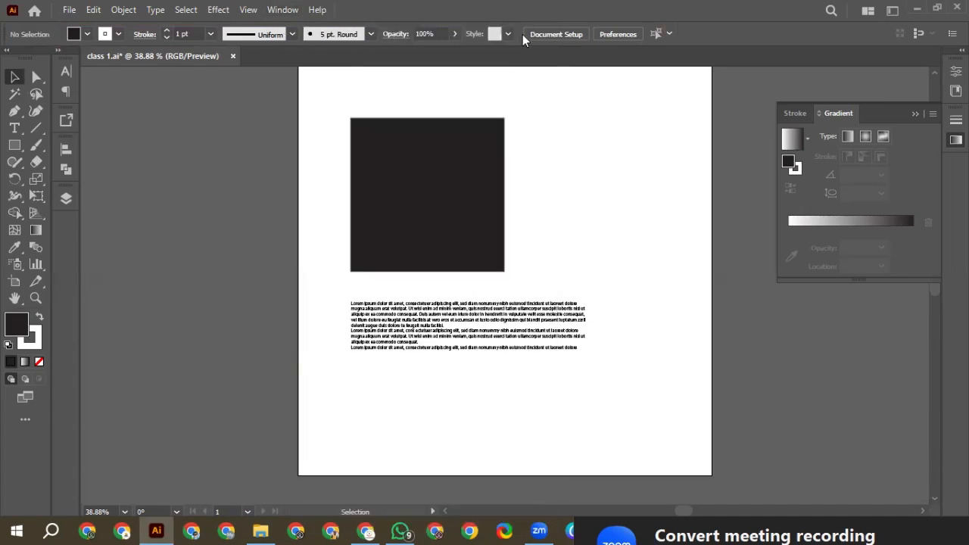
# Delete the dark square and the placeholder text box from the artboard
pyautogui.click(278, 10)
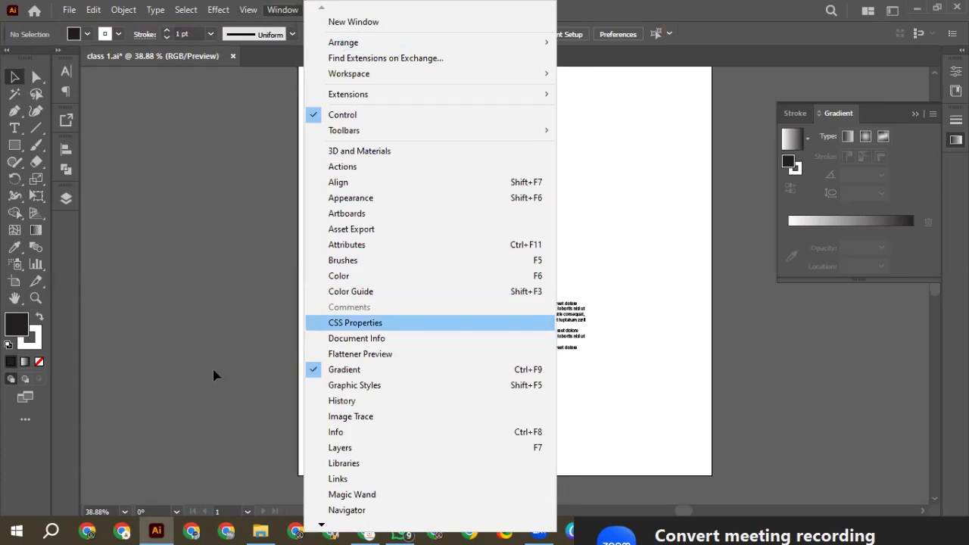
pyautogui.click(213, 375)
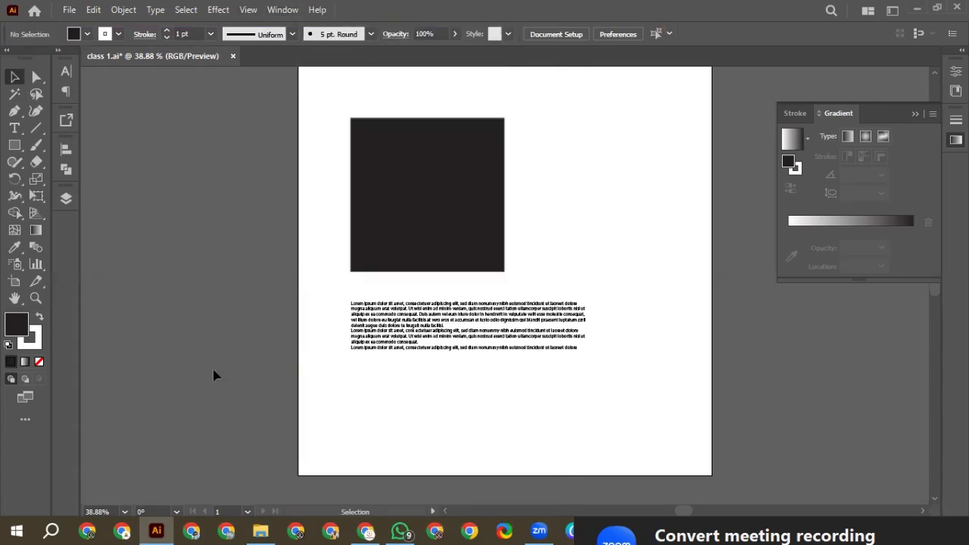
pyautogui.moveTo(340, 150); pyautogui.dragTo(556, 367)
pyautogui.press('Delete')
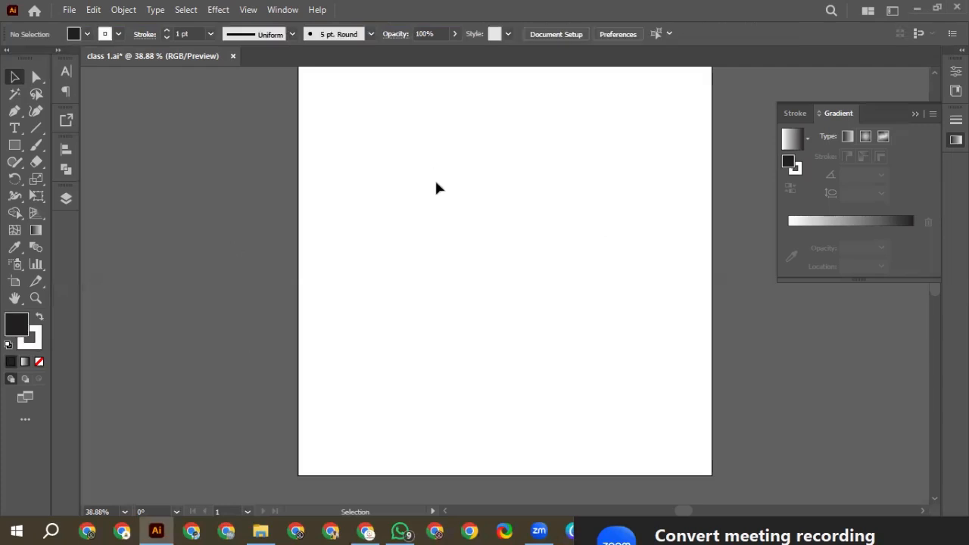
# Draw a square about a quarter of the artboard's width near the left edge and duplicate it level to its right with a small gap
pyautogui.scroll(1, 435, 188)
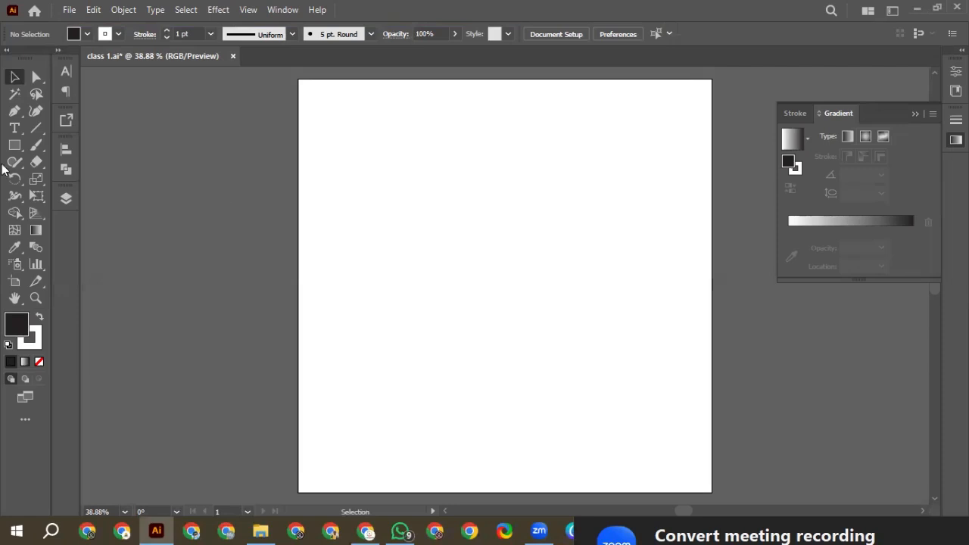
pyautogui.moveTo(15, 145); pyautogui.dragTo(60, 150)
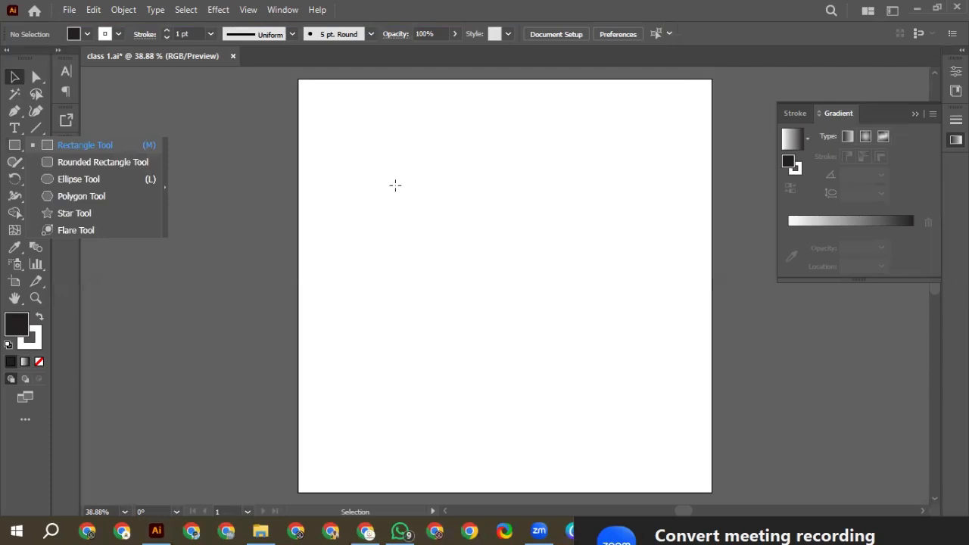
pyautogui.moveTo(330, 174); pyautogui.dragTo(426, 271)
pyautogui.press('v')
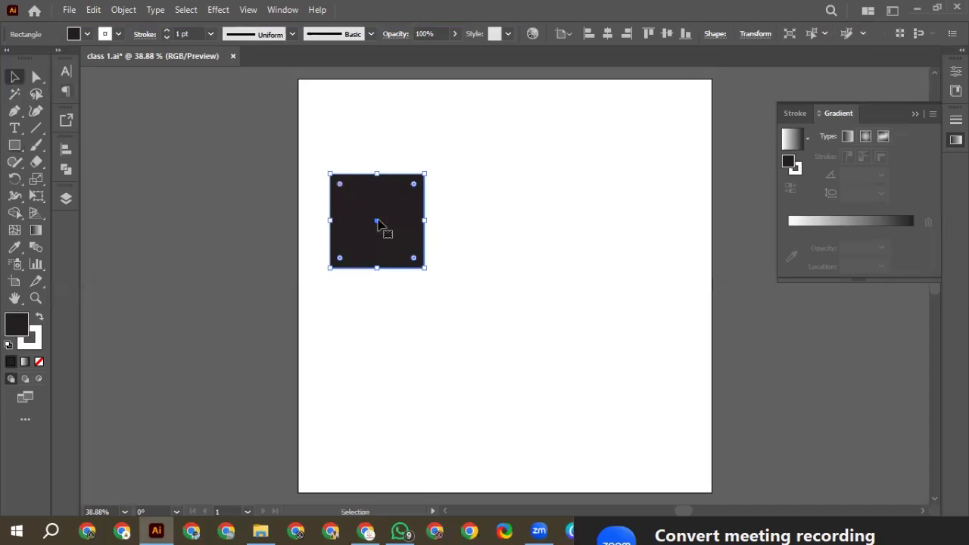
pyautogui.moveTo(387, 221); pyautogui.dragTo(489, 222)
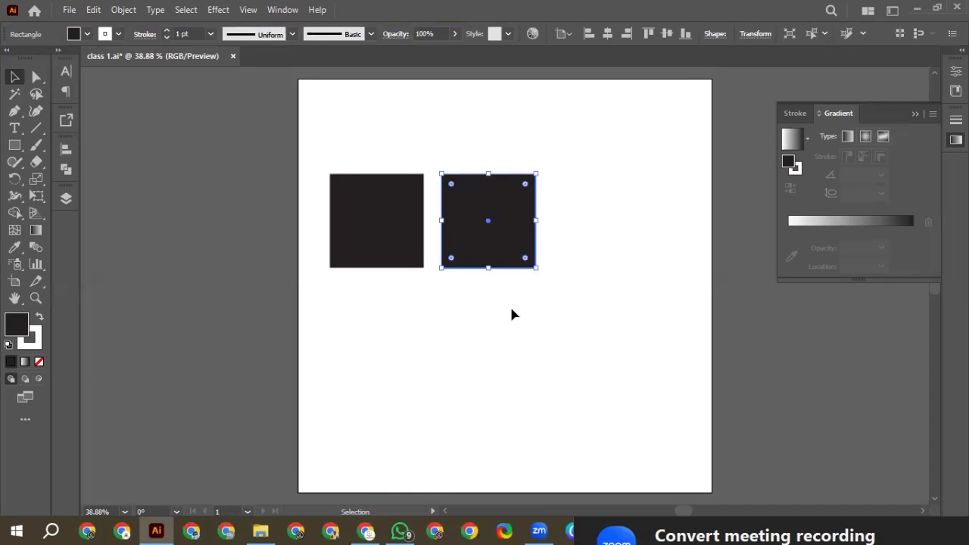
pyautogui.click(510, 302)
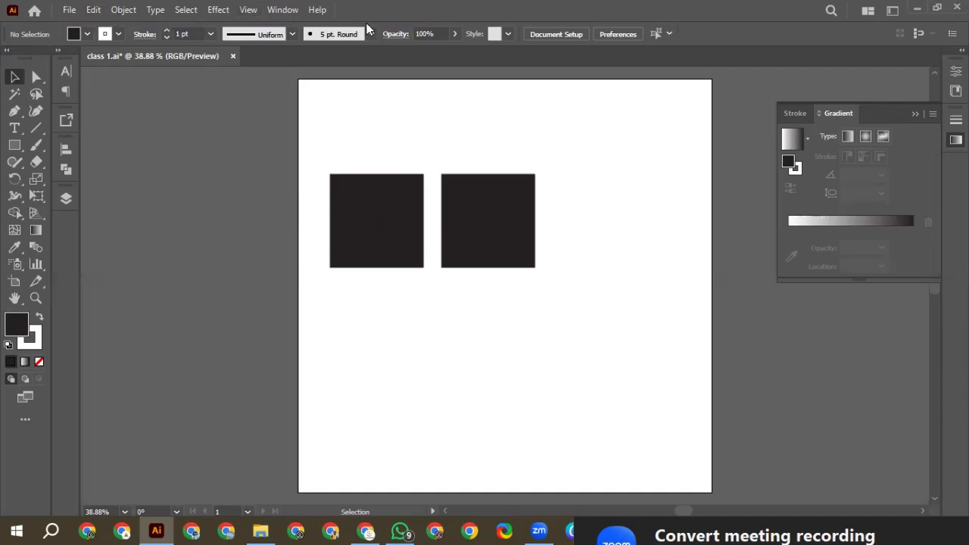
# Turn Smart Guides off and back on, and move the right square slightly closer to the left one at the same height
pyautogui.click(248, 10)
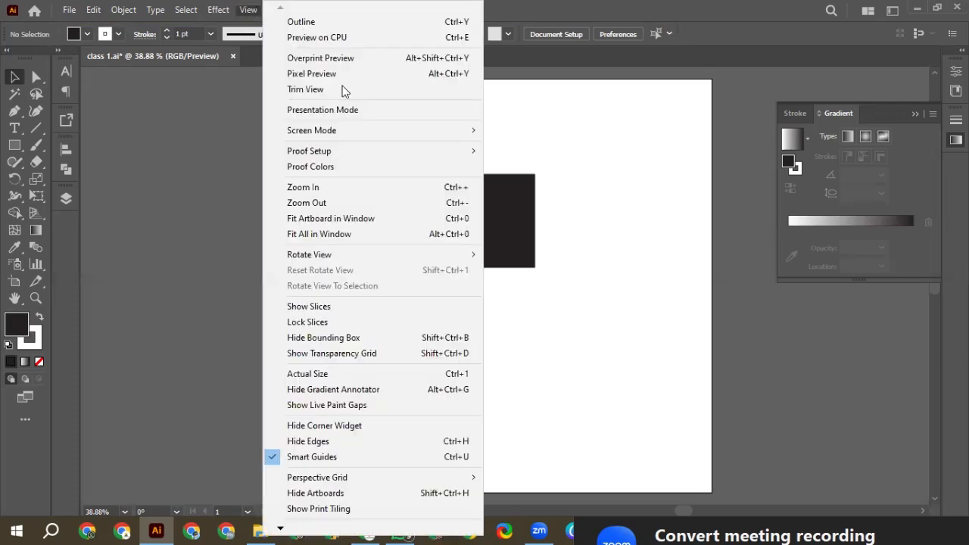
pyautogui.click(313, 458)
pyautogui.click(293, 12)
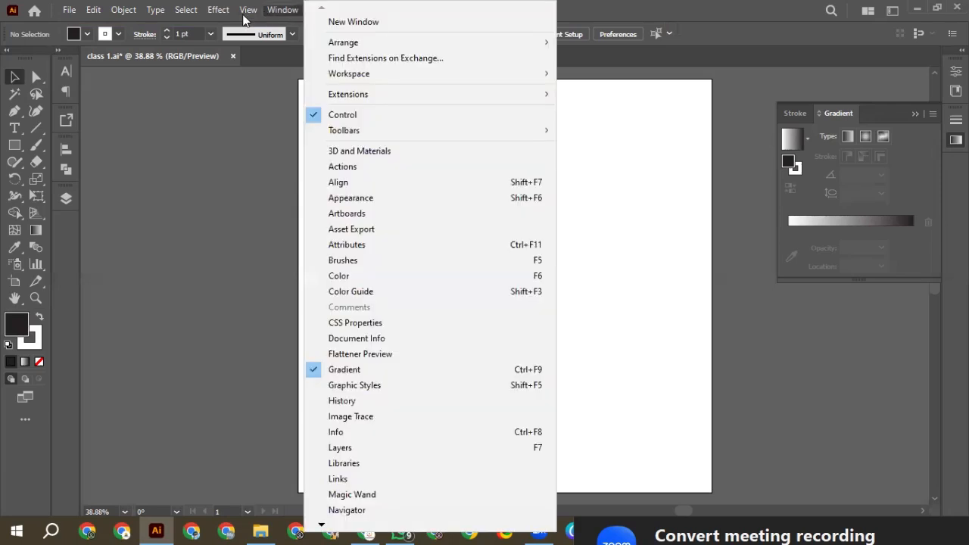
pyautogui.moveTo(249, 9)
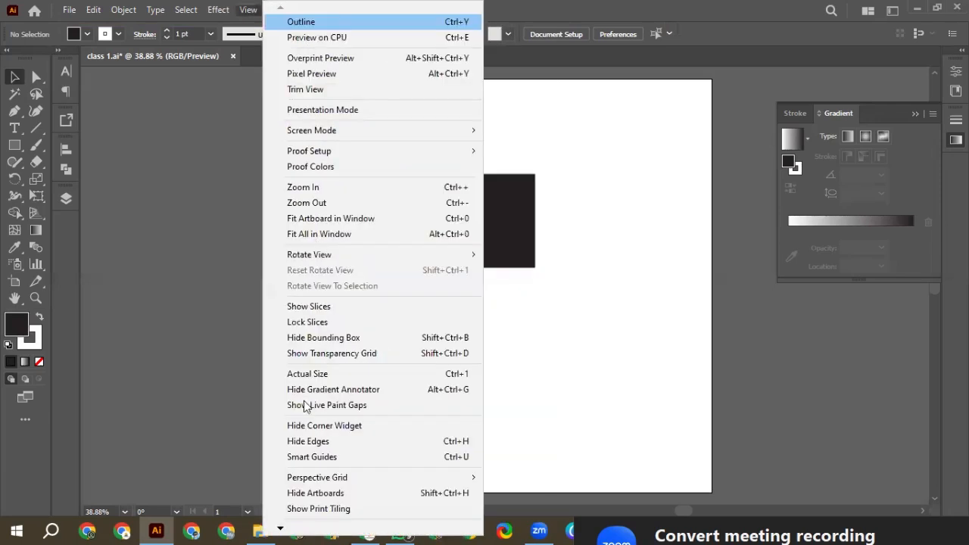
pyautogui.click(292, 457)
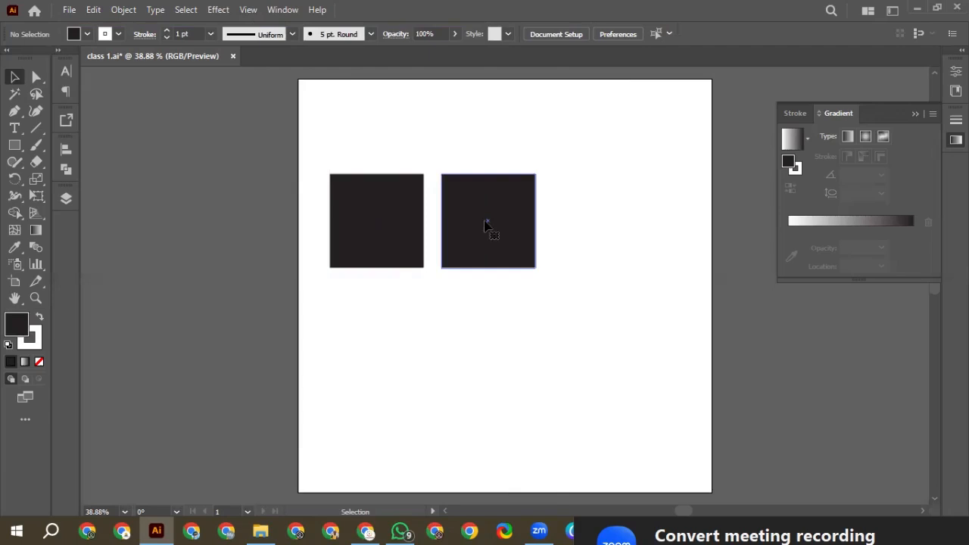
pyautogui.moveTo(495, 218); pyautogui.dragTo(568, 225)
pyautogui.click(499, 320)
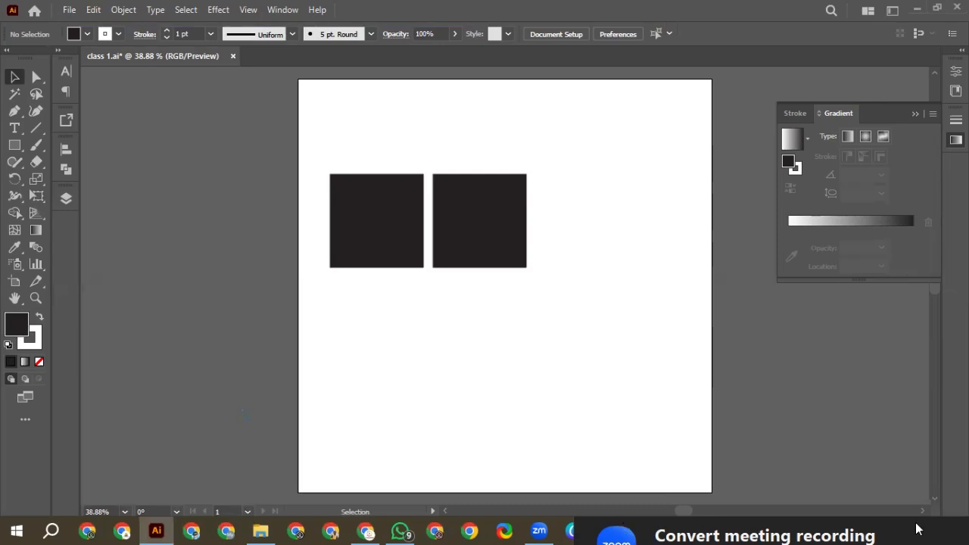
pyautogui.click(894, 509)
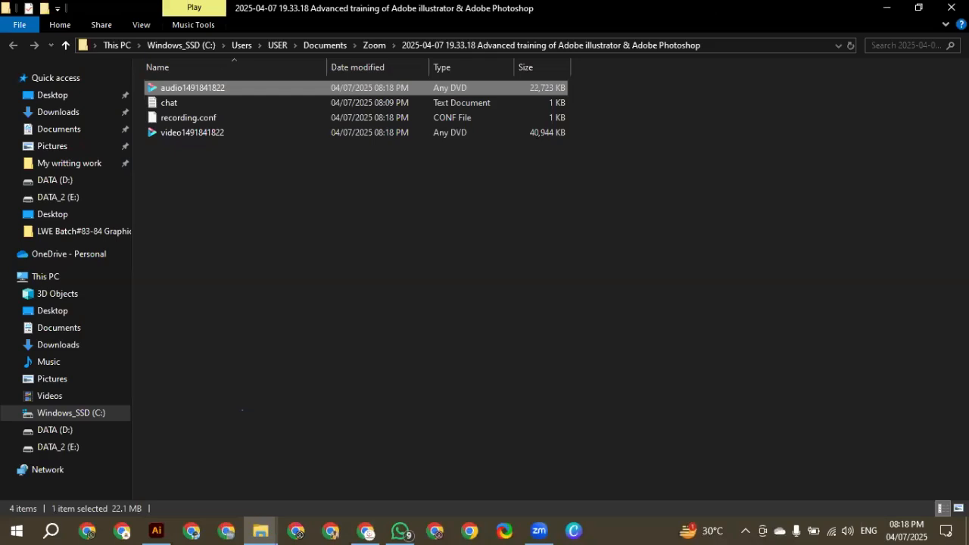
pyautogui.click(952, 7)
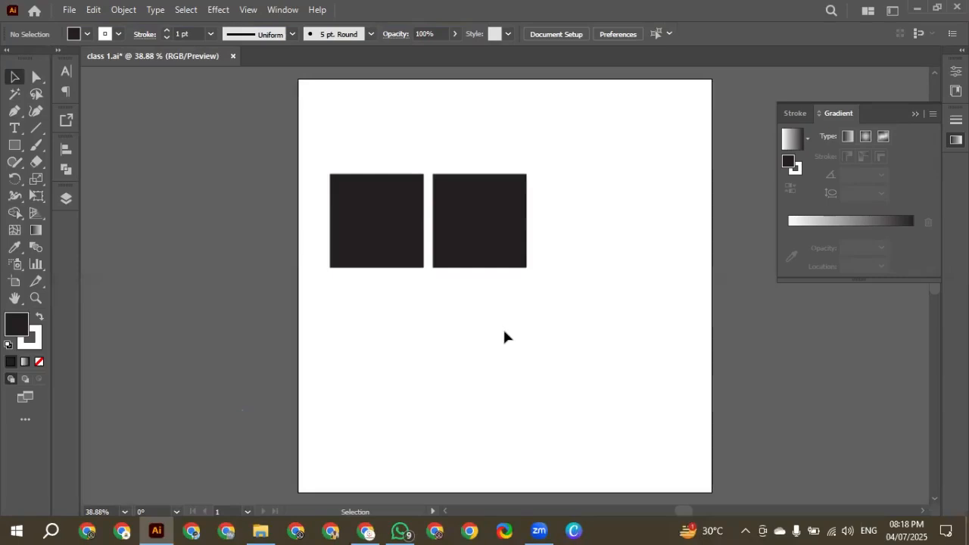
# Show the document rulers, toggling them off and on to demonstrate, and leave them displayed
pyautogui.click(249, 10)
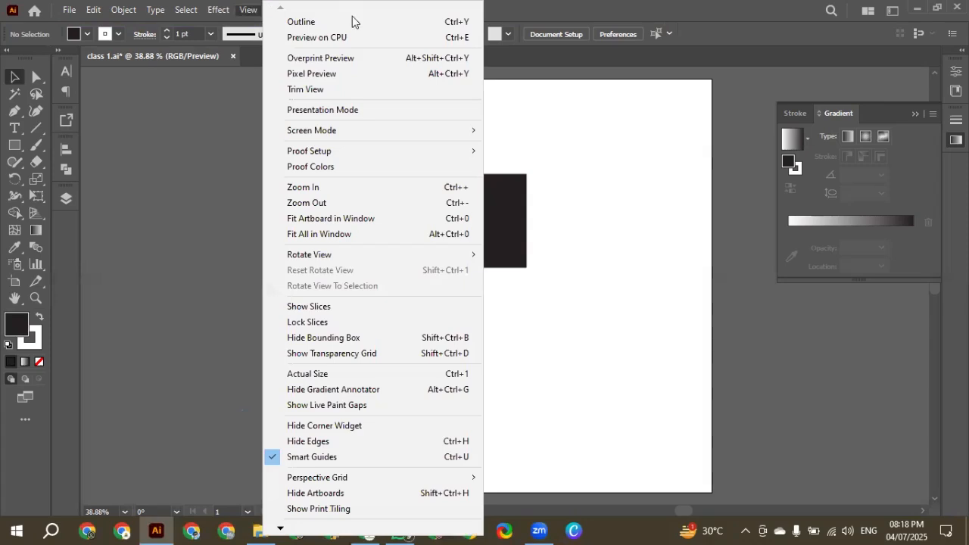
pyautogui.moveTo(305, 523)
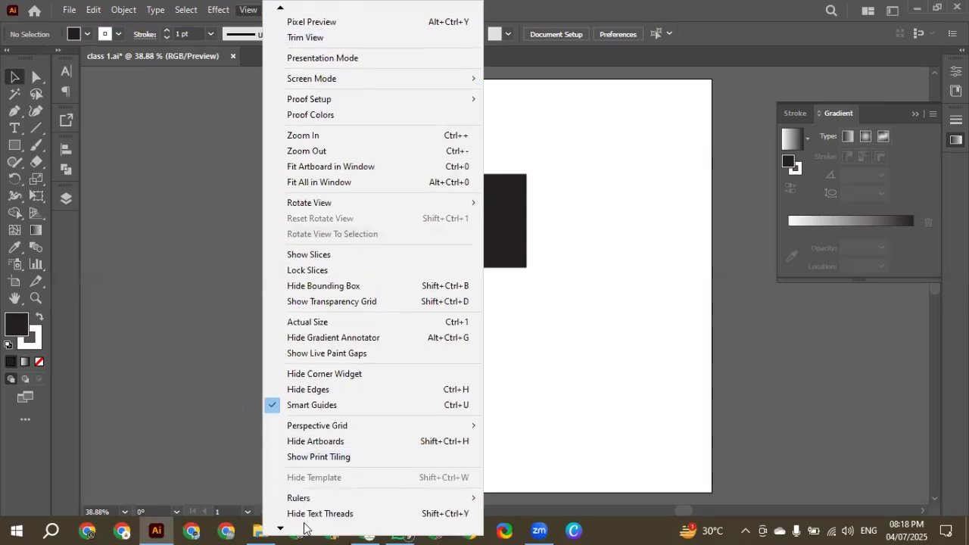
pyautogui.moveTo(308, 448)
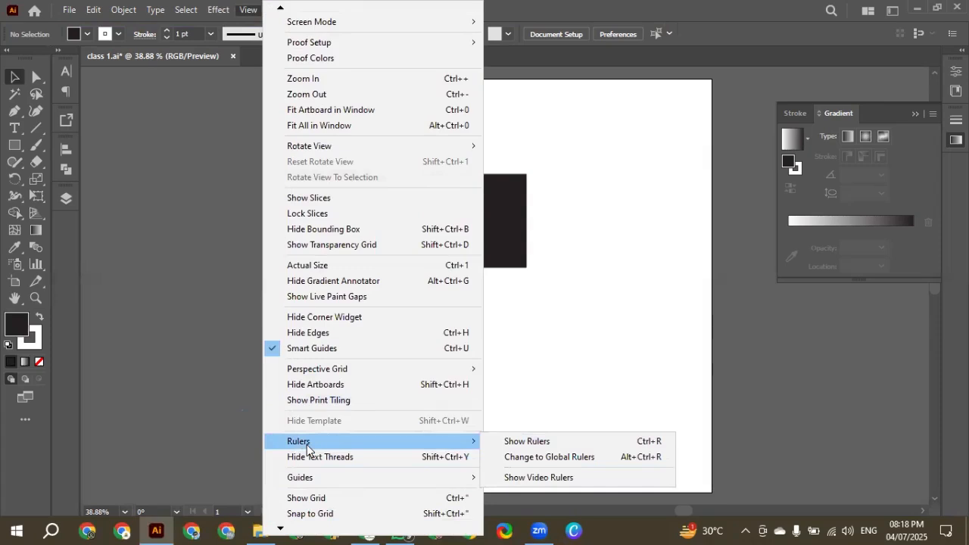
pyautogui.click(517, 446)
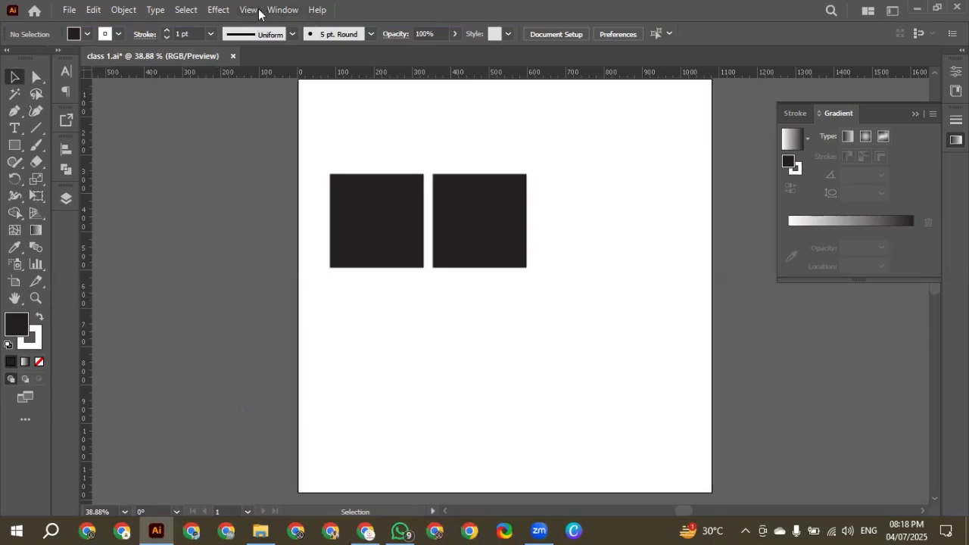
pyautogui.hotkey('ctrl', 'r')
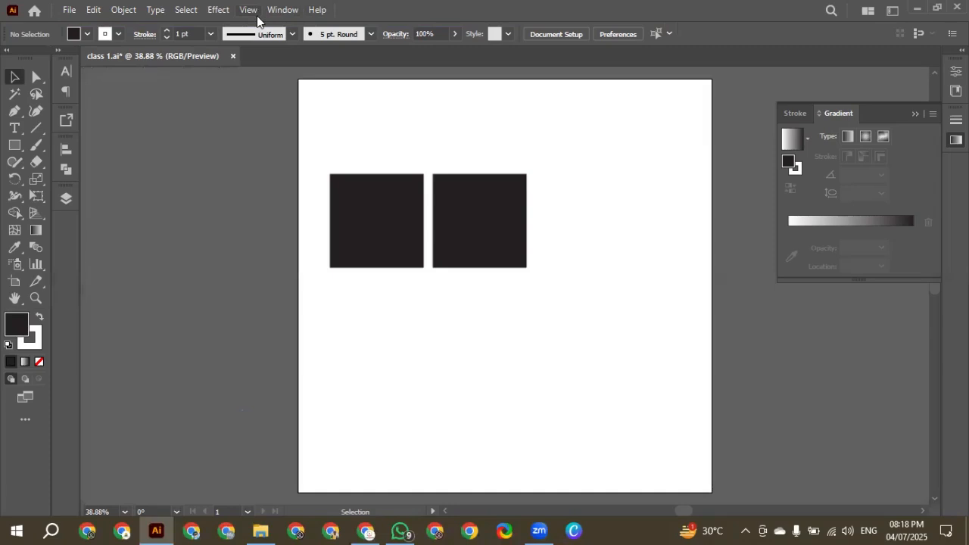
pyautogui.hotkey('ctrl', 'r')
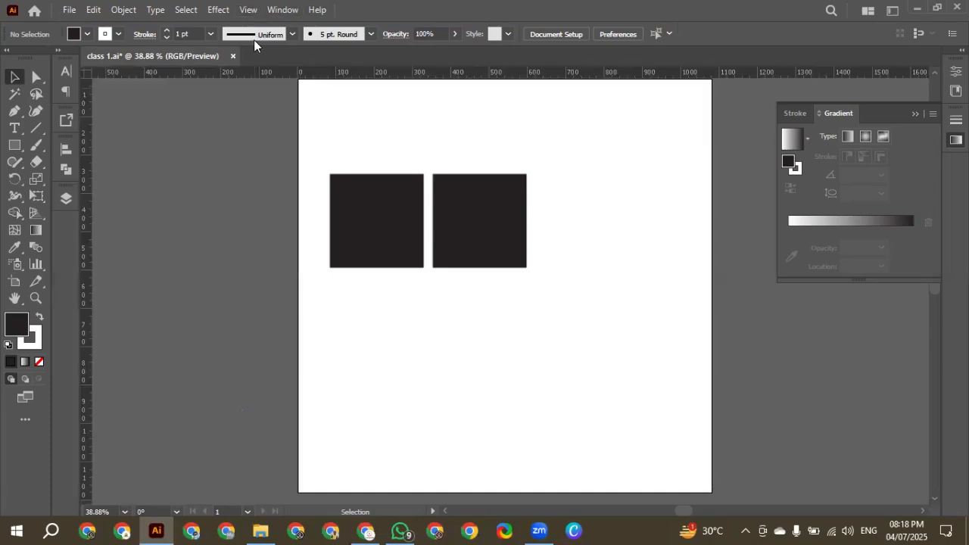
pyautogui.hotkey('ctrl', 'r')
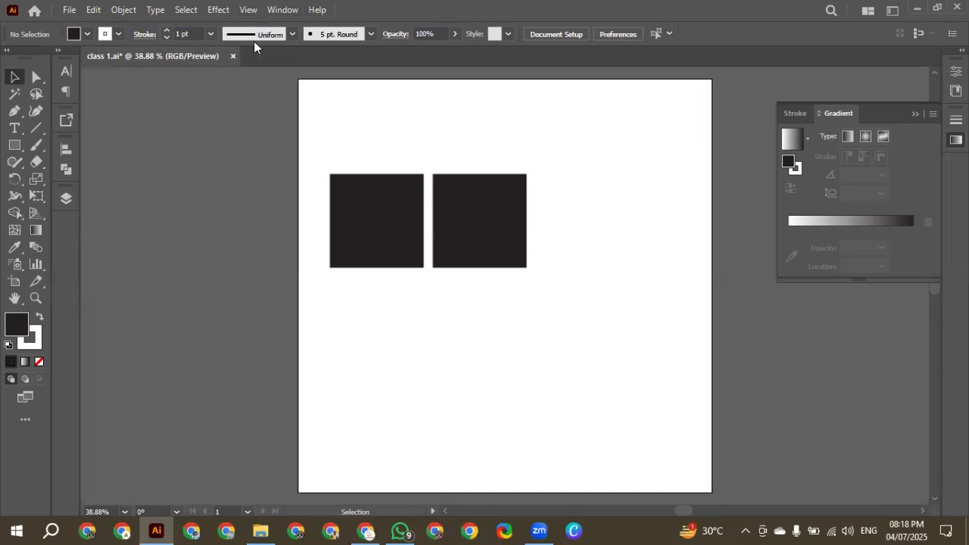
pyautogui.hotkey('ctrl', 'r')
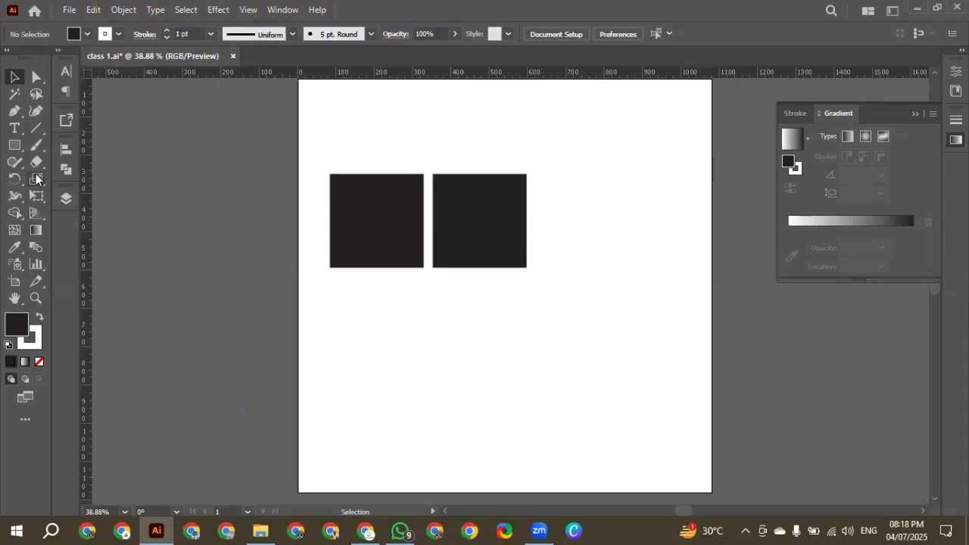
# Add vertical guides beside the left square and outside the artboard plus a horizontal guide along the squares' tops, and snap the left square to them
pyautogui.moveTo(86, 242); pyautogui.dragTo(327, 279)
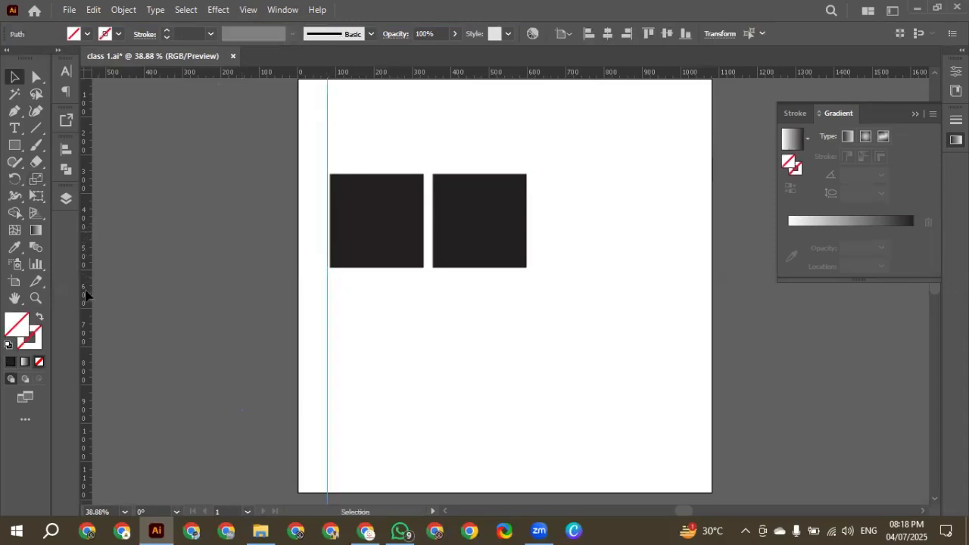
pyautogui.moveTo(86, 291); pyautogui.dragTo(152, 296)
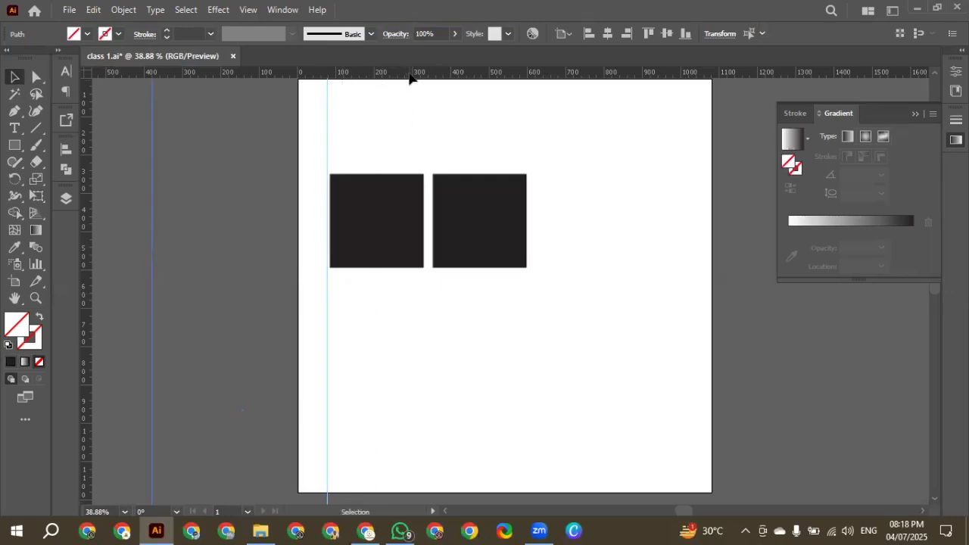
pyautogui.moveTo(409, 78); pyautogui.dragTo(422, 174)
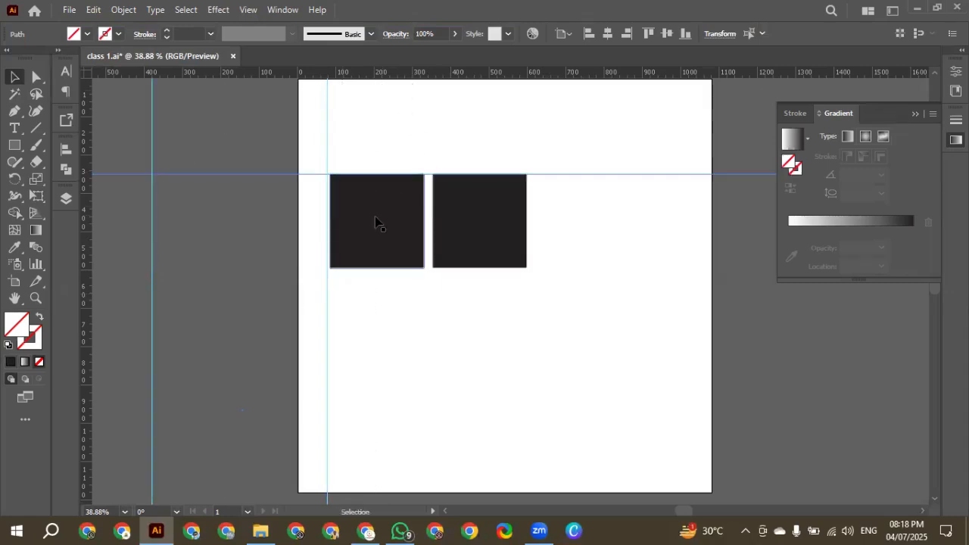
pyautogui.moveTo(376, 221); pyautogui.dragTo(371, 223)
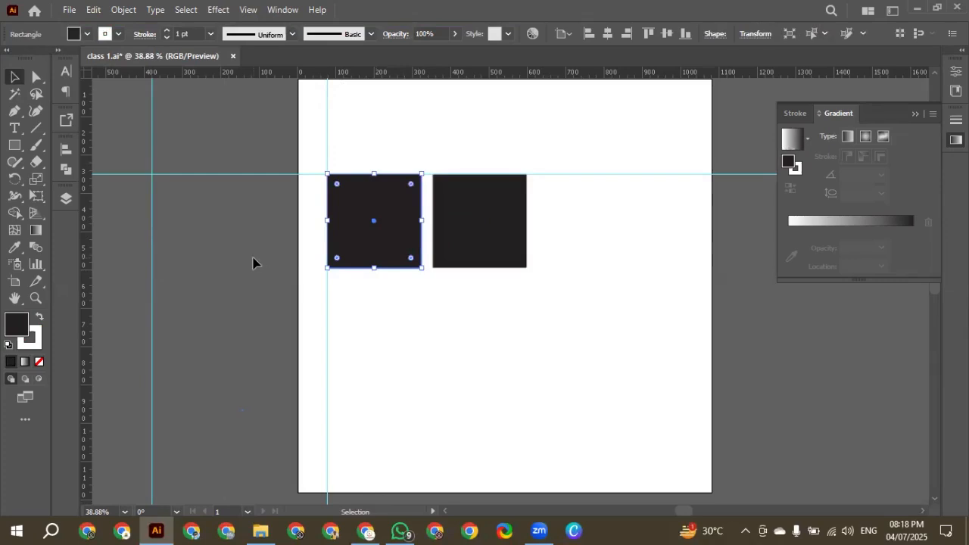
pyautogui.click(253, 263)
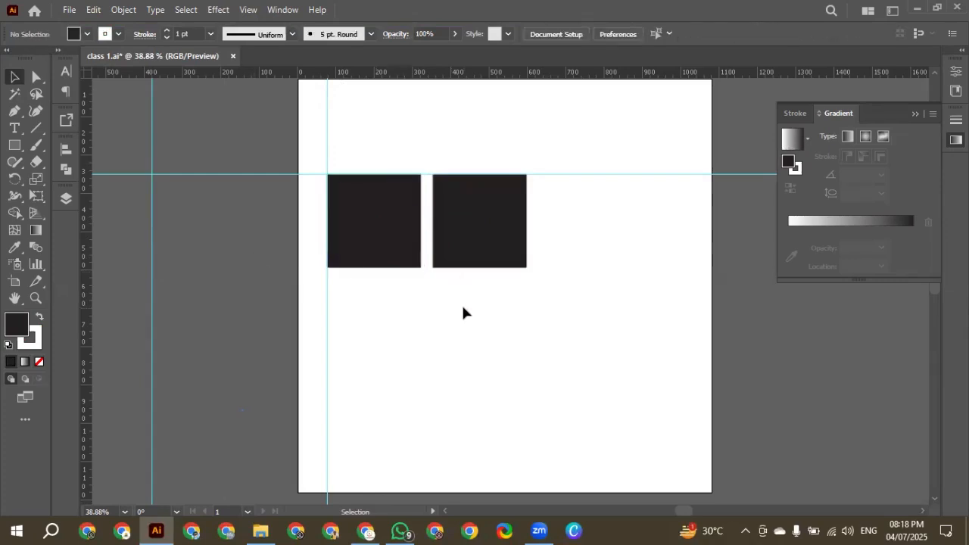
# Delete all the ruler guides, leaving the two squares in place
pyautogui.scroll(1, 394, 244)
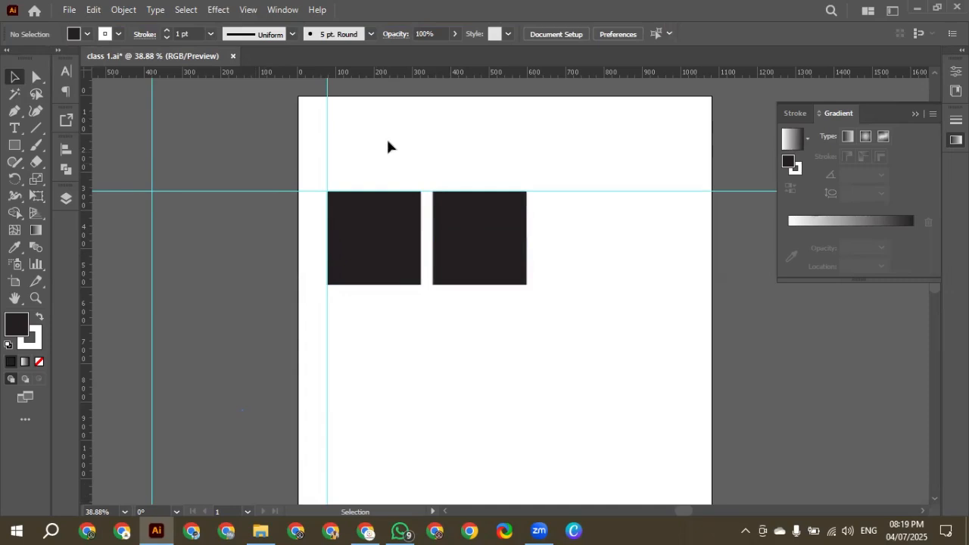
pyautogui.moveTo(387, 141); pyautogui.dragTo(235, 234)
pyautogui.press('Delete')
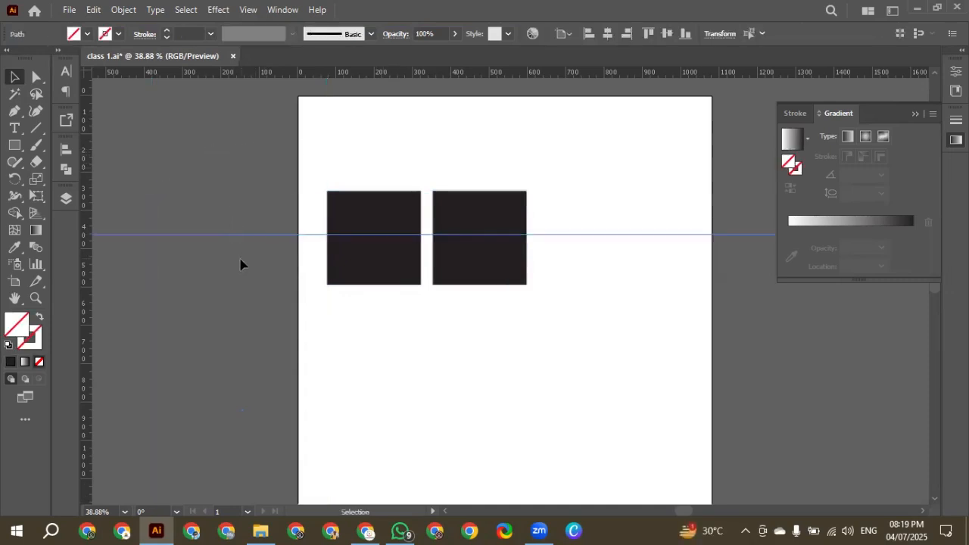
pyautogui.press('Delete')
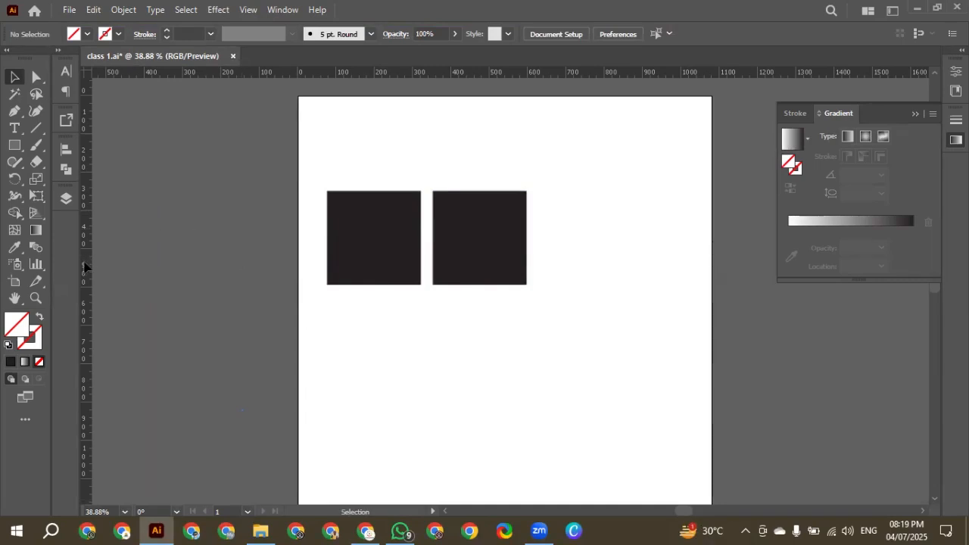
# Place a vertical guide on the left square's left edge and a horizontal guide along the top edges of both squares
pyautogui.moveTo(85, 266); pyautogui.dragTo(267, 294)
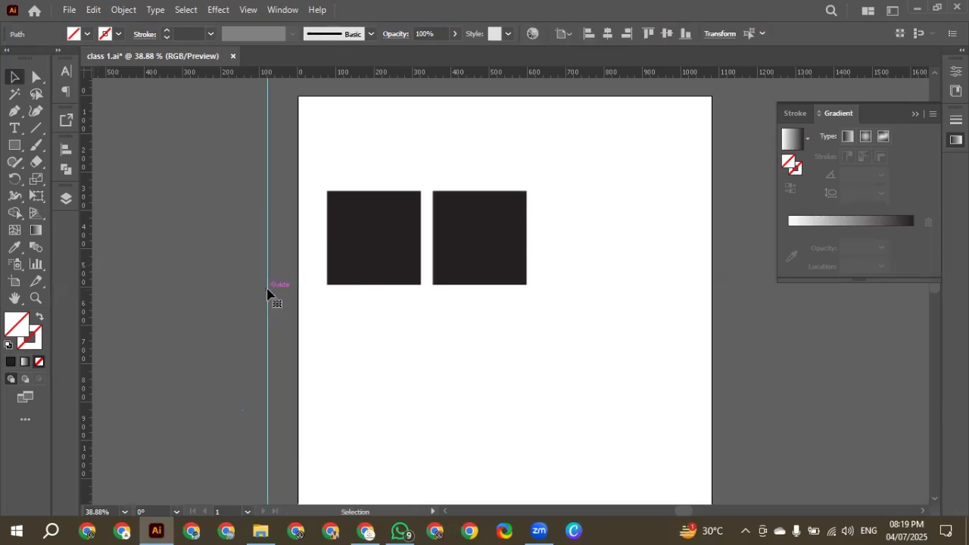
pyautogui.moveTo(268, 293); pyautogui.dragTo(327, 301)
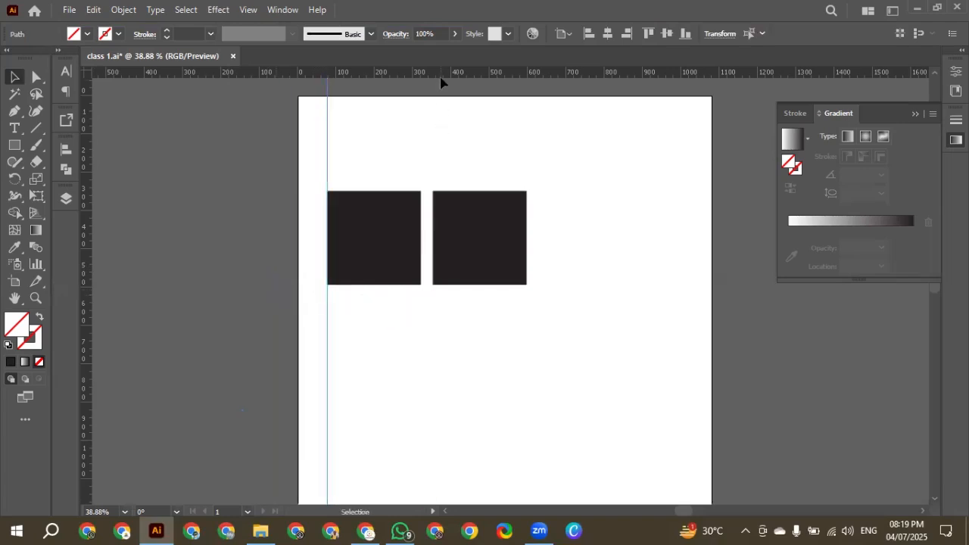
pyautogui.moveTo(441, 84); pyautogui.dragTo(437, 190)
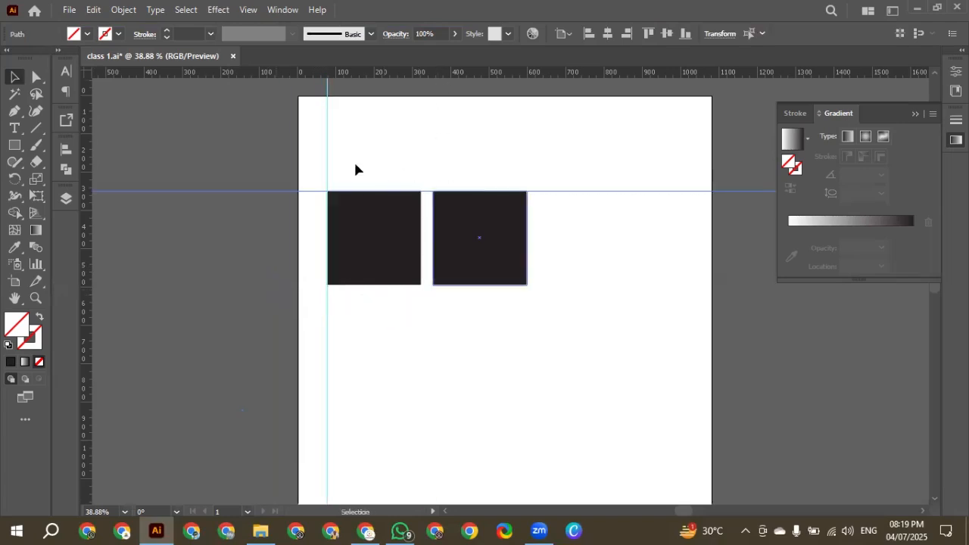
# Hide the ruler guides in the document
pyautogui.rightClick(325, 168)
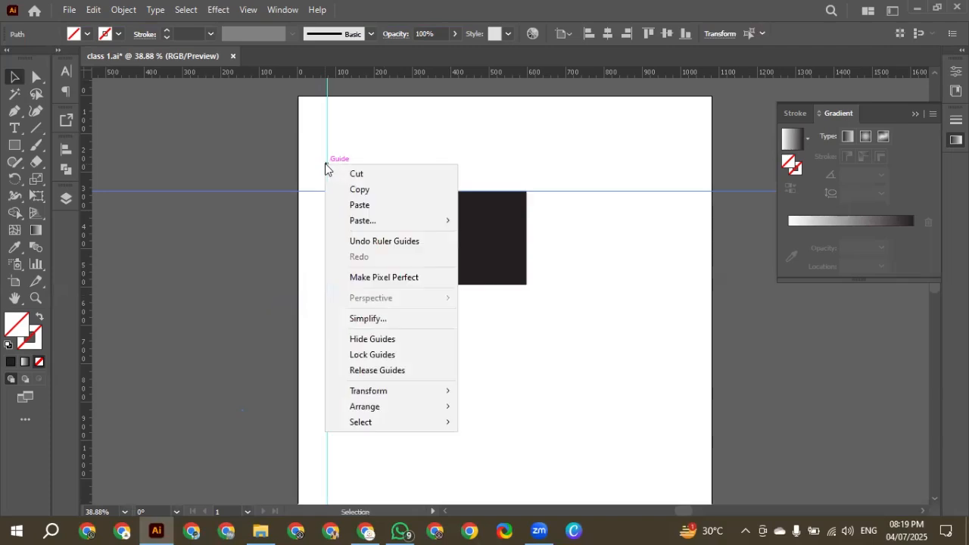
pyautogui.click(372, 338)
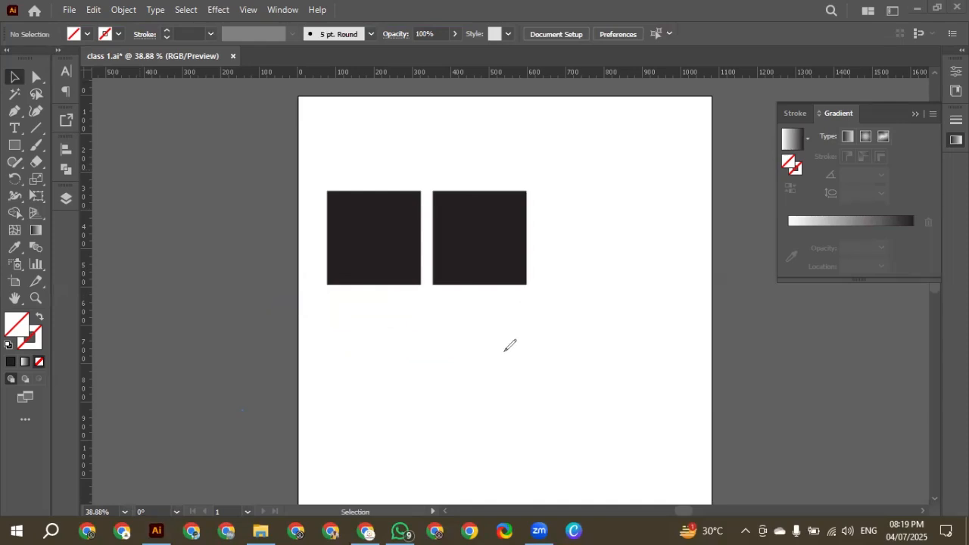
pyautogui.moveTo(505, 350)
pyautogui.mouseDown()
pyautogui.moveTo(557, 330)
pyautogui.moveTo(559, 352)
pyautogui.mouseUp()
pyautogui.moveTo(572, 309)
pyautogui.mouseDown()
pyautogui.moveTo(587, 335)
pyautogui.moveTo(611, 327)
pyautogui.moveTo(613, 366)
pyautogui.mouseUp()
pyautogui.moveTo(635, 346)
pyautogui.mouseDown()
pyautogui.moveTo(641, 372)
pyautogui.moveTo(614, 350)
pyautogui.moveTo(666, 357)
pyautogui.moveTo(679, 349)
pyautogui.moveTo(682, 369)
pyautogui.moveTo(687, 341)
pyautogui.moveTo(685, 348)
pyautogui.moveTo(700, 350)
pyautogui.moveTo(718, 331)
pyautogui.mouseUp()
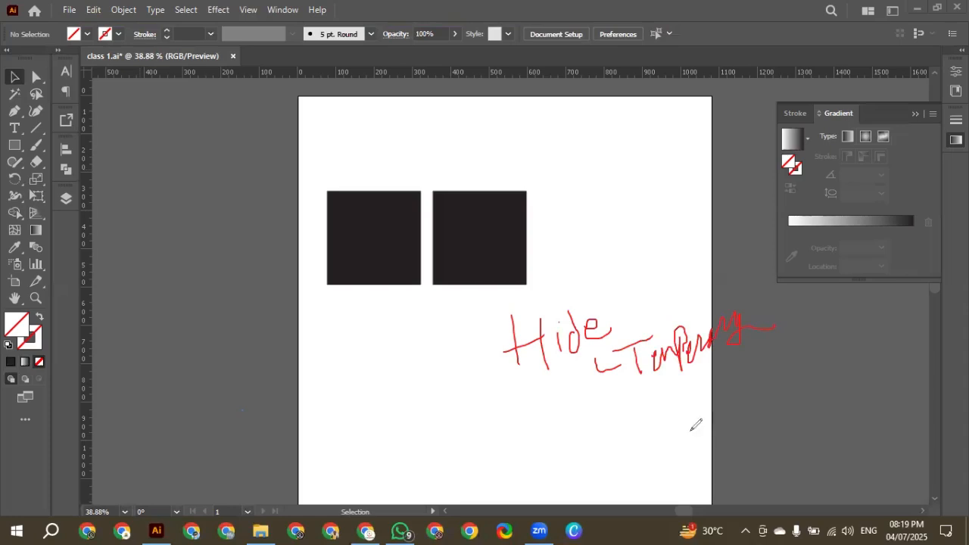
pyautogui.moveTo(588, 357)
pyautogui.mouseDown()
pyautogui.moveTo(583, 388)
pyautogui.moveTo(566, 403)
pyautogui.moveTo(549, 382)
pyautogui.moveTo(535, 413)
pyautogui.moveTo(521, 399)
pyautogui.moveTo(501, 413)
pyautogui.moveTo(512, 392)
pyautogui.moveTo(434, 459)
pyautogui.mouseUp()
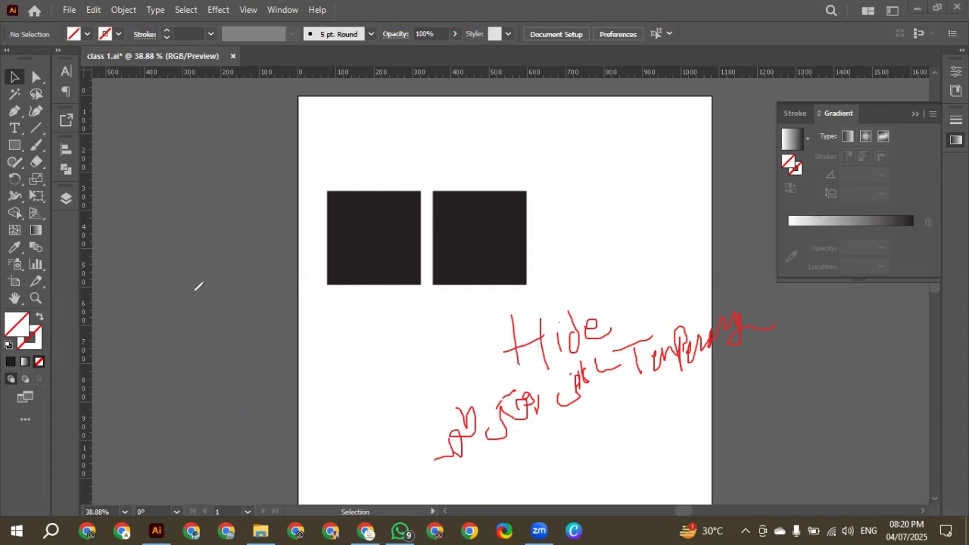
pyautogui.moveTo(176, 377); pyautogui.dragTo(184, 423)
pyautogui.moveTo(213, 402)
pyautogui.mouseDown()
pyautogui.moveTo(248, 405)
pyautogui.moveTo(270, 389)
pyautogui.mouseUp()
pyautogui.moveTo(276, 322)
pyautogui.mouseDown()
pyautogui.moveTo(271, 418)
pyautogui.moveTo(308, 385)
pyautogui.mouseUp()
pyautogui.moveTo(172, 436)
pyautogui.mouseDown()
pyautogui.moveTo(281, 421)
pyautogui.moveTo(282, 459)
pyautogui.mouseUp()
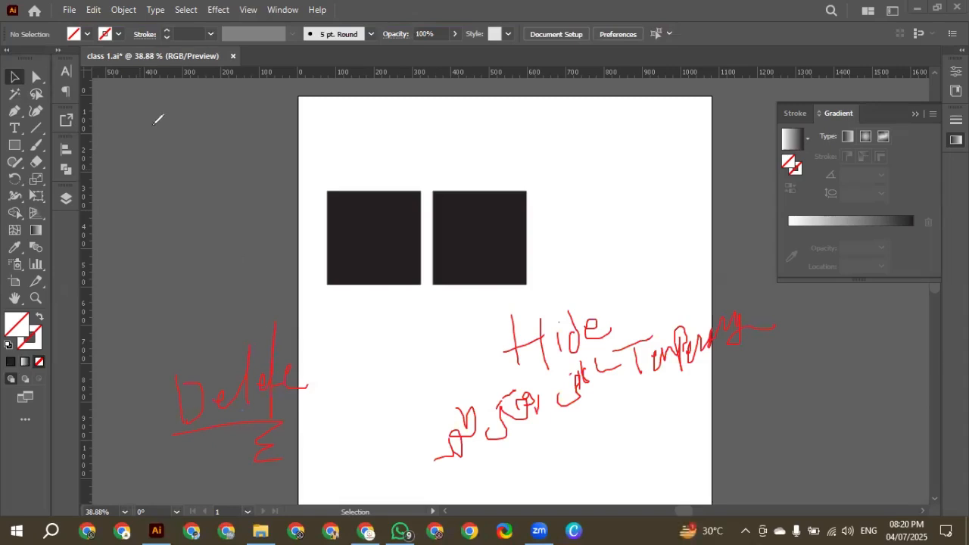
pyautogui.hotkey('ctrl', 'a')
pyautogui.press('Delete')
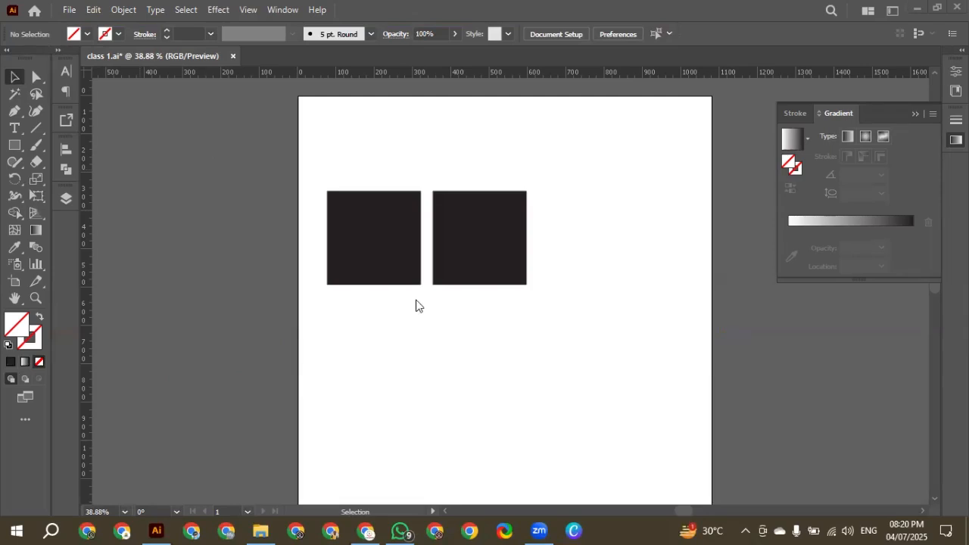
# Show the hidden ruler guides again
pyautogui.moveTo(306, 133); pyautogui.dragTo(349, 181)
pyautogui.rightClick(324, 194)
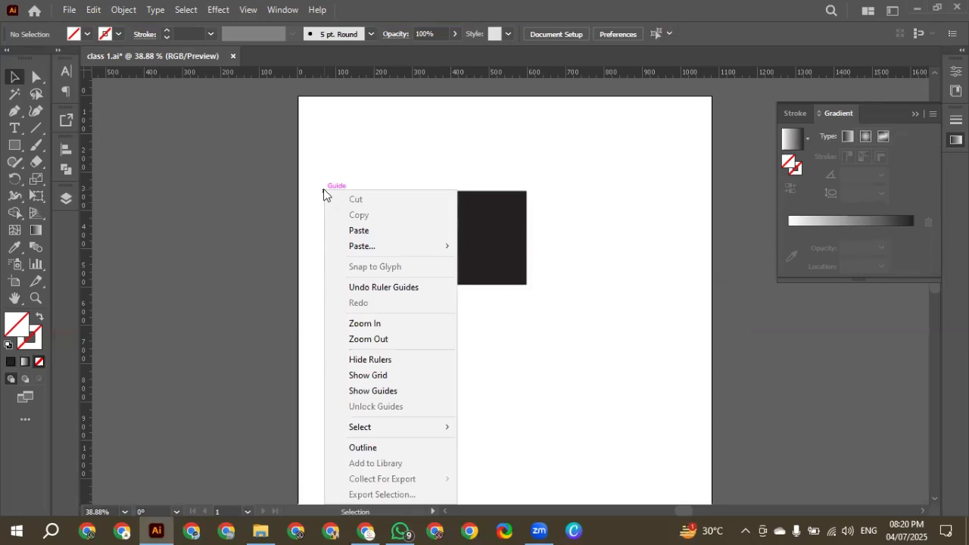
pyautogui.click(391, 390)
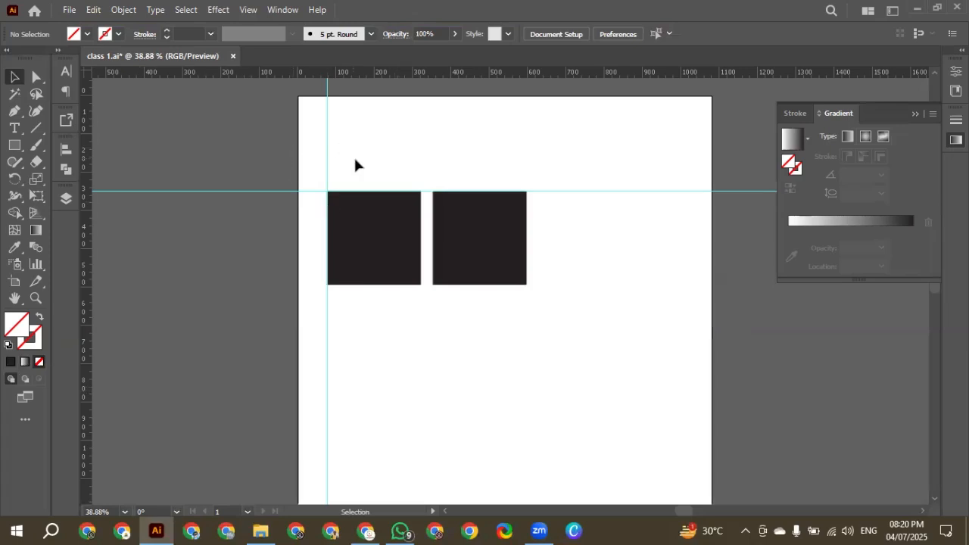
# Select the vertical guide and look over the hide, lock and release options available for it
pyautogui.moveTo(359, 123); pyautogui.dragTo(261, 200)
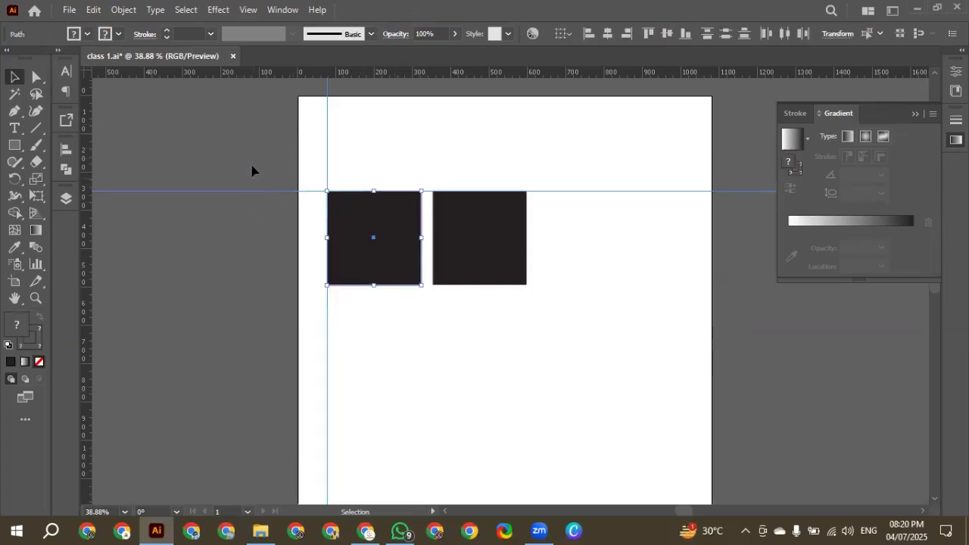
pyautogui.moveTo(251, 130); pyautogui.dragTo(360, 148)
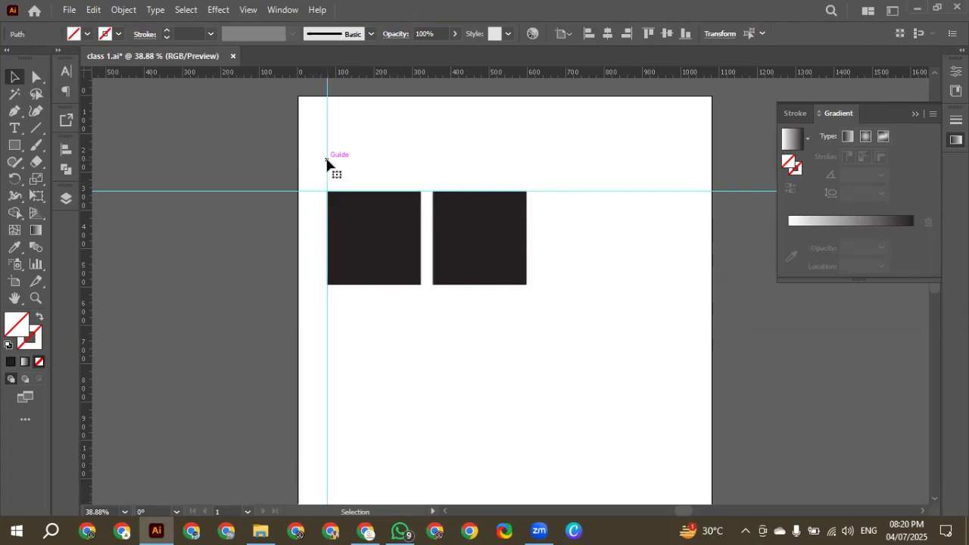
pyautogui.rightClick(327, 162)
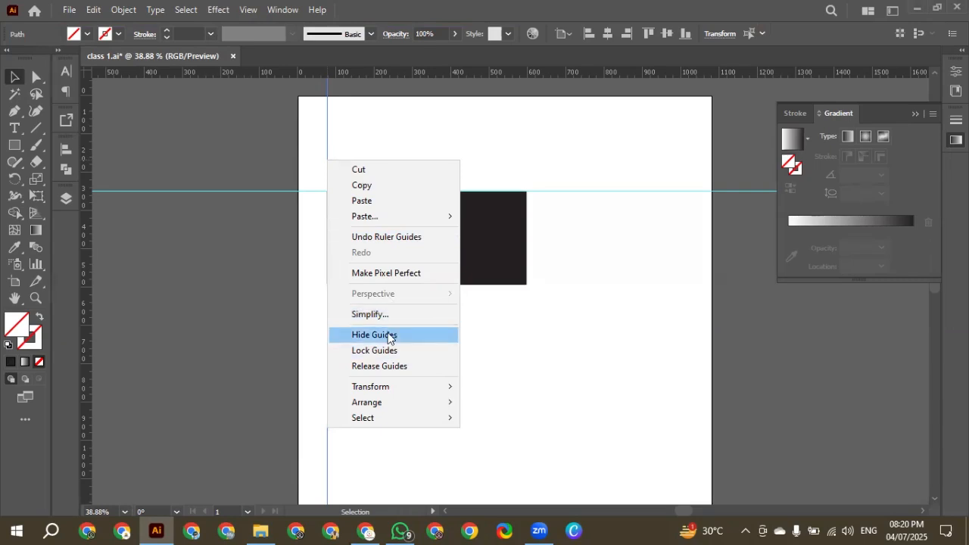
pyautogui.click(549, 317)
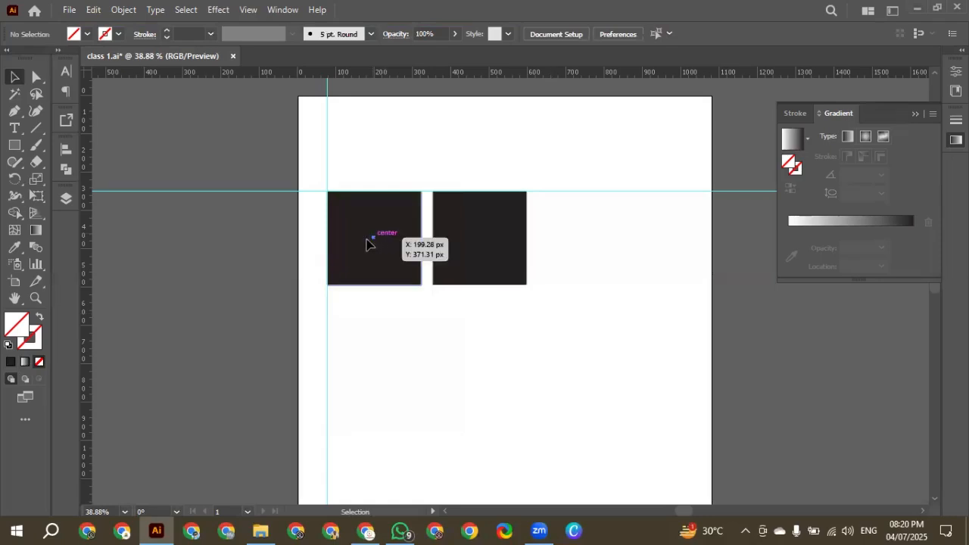
# Centre the left square on the vertical guide, shift the guide to the square's right edge, and undo the guide shift
pyautogui.moveTo(366, 243); pyautogui.dragTo(326, 243)
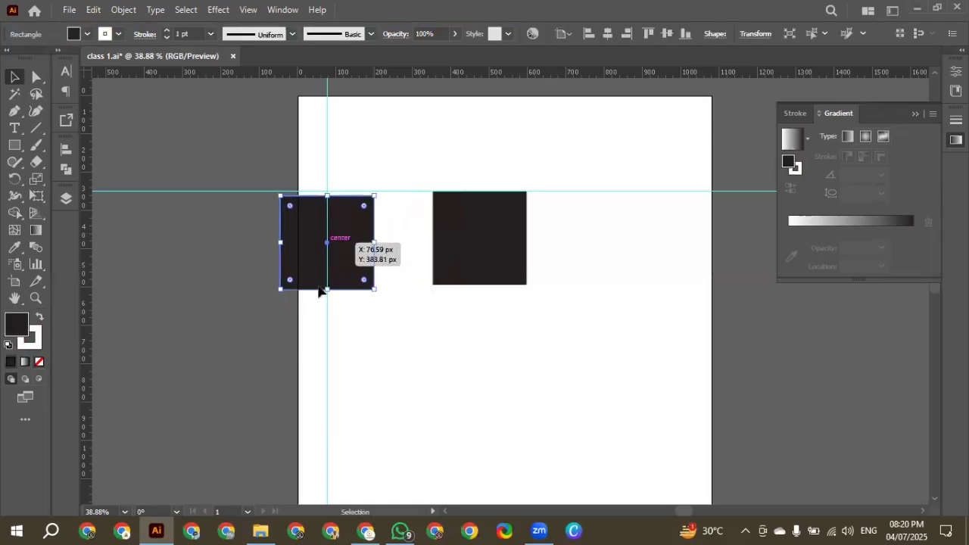
pyautogui.moveTo(327, 253); pyautogui.dragTo(375, 262)
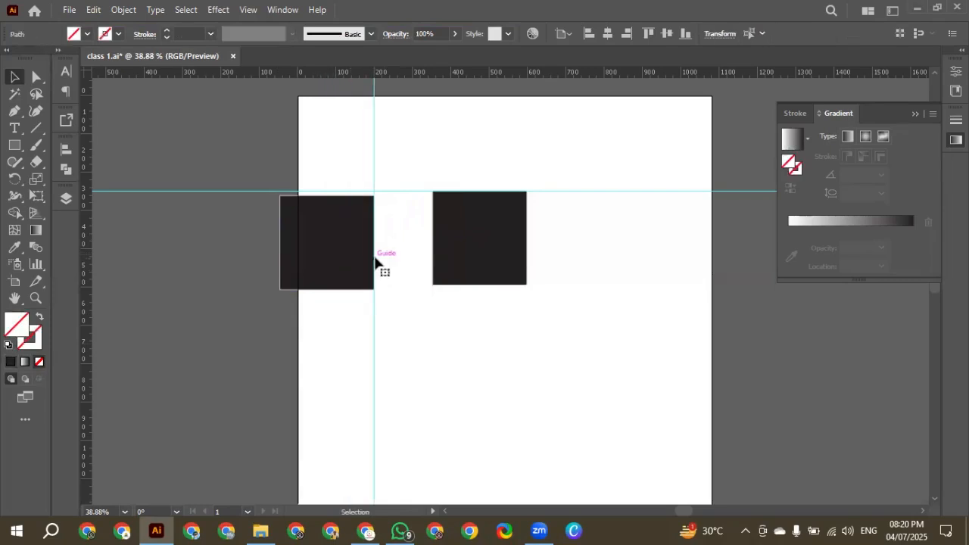
pyautogui.hotkey('ctrl', 'z')
pyautogui.click(327, 253)
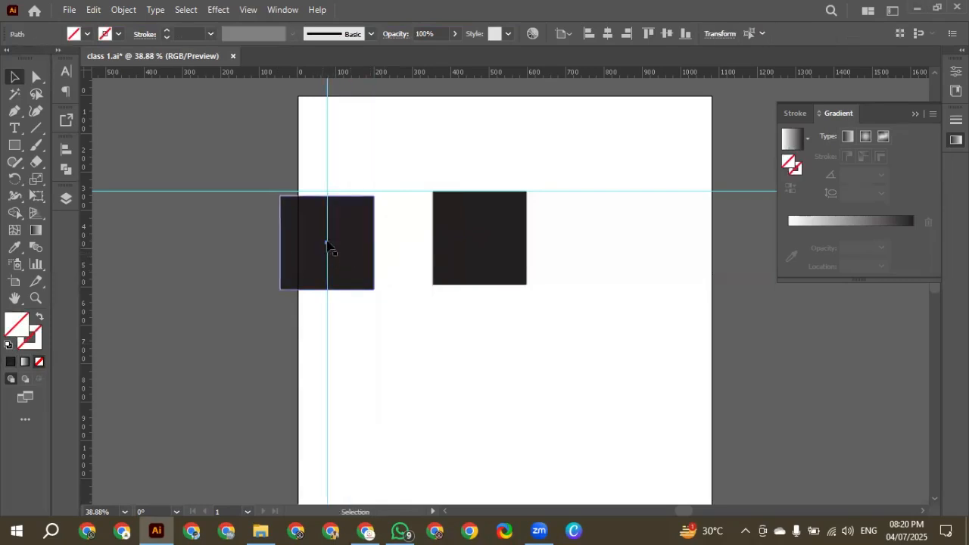
pyautogui.click(327, 243)
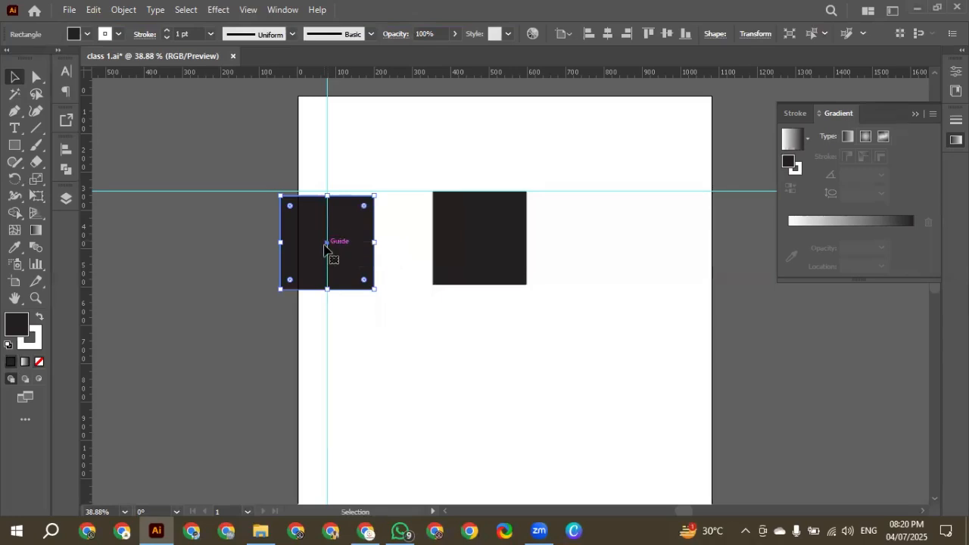
# Reposition the left square with its top on the horizontal guide, overlapping the right square's left edge
pyautogui.hotkey('ctrl', '1')
pyautogui.scroll(-3, 335, 242)
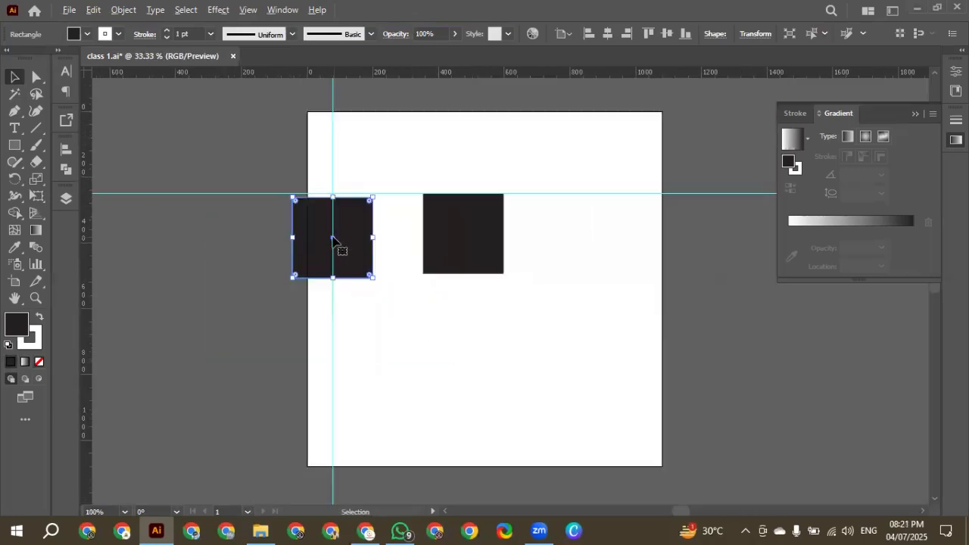
pyautogui.moveTo(335, 243); pyautogui.dragTo(426, 235)
pyautogui.hotkey('ctrl', 'z')
pyautogui.hotkey('ctrl', 'z')
# Lock the ruler guides in place
pyautogui.moveTo(328, 184); pyautogui.dragTo(339, 196)
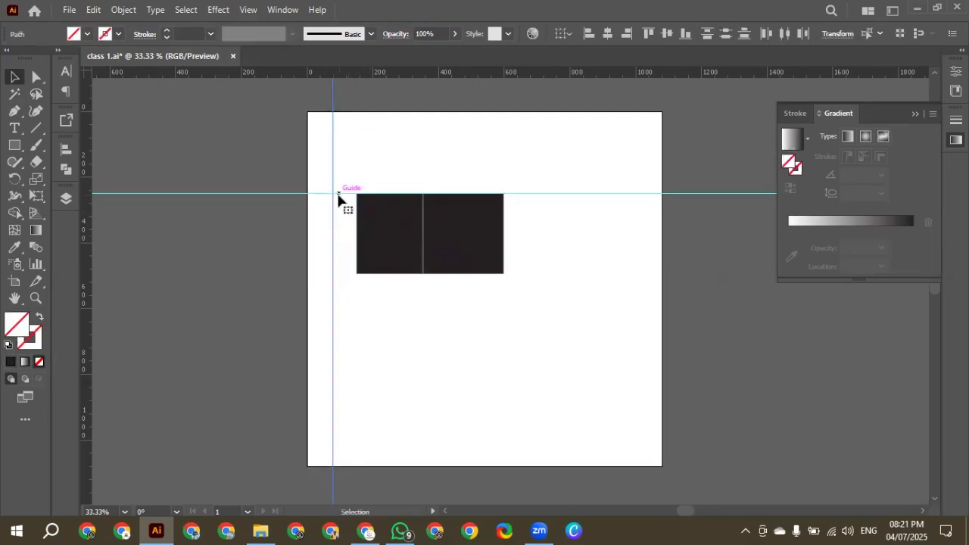
pyautogui.rightClick(339, 200)
pyautogui.click(390, 386)
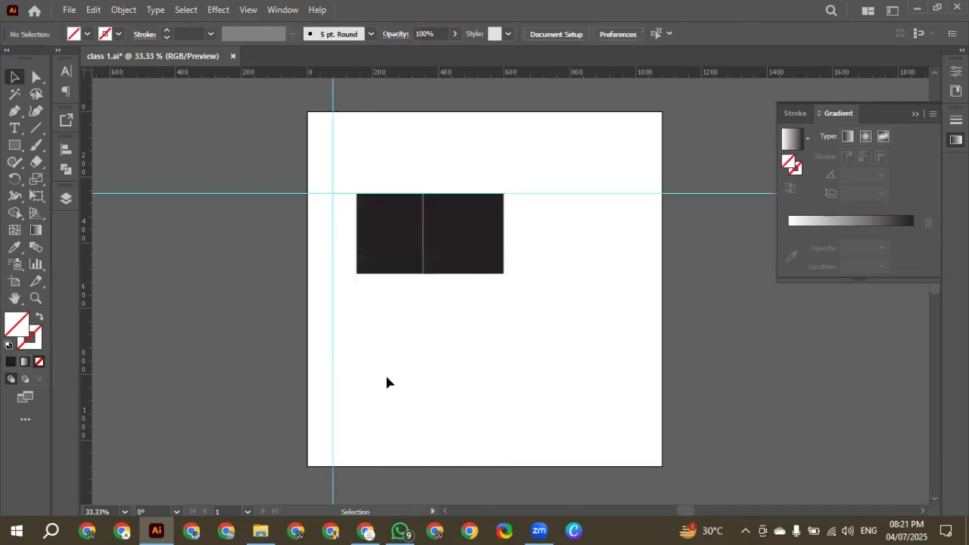
# Move both squares together down and to the right, clear of the locked guides, and deselect them
pyautogui.click(381, 202)
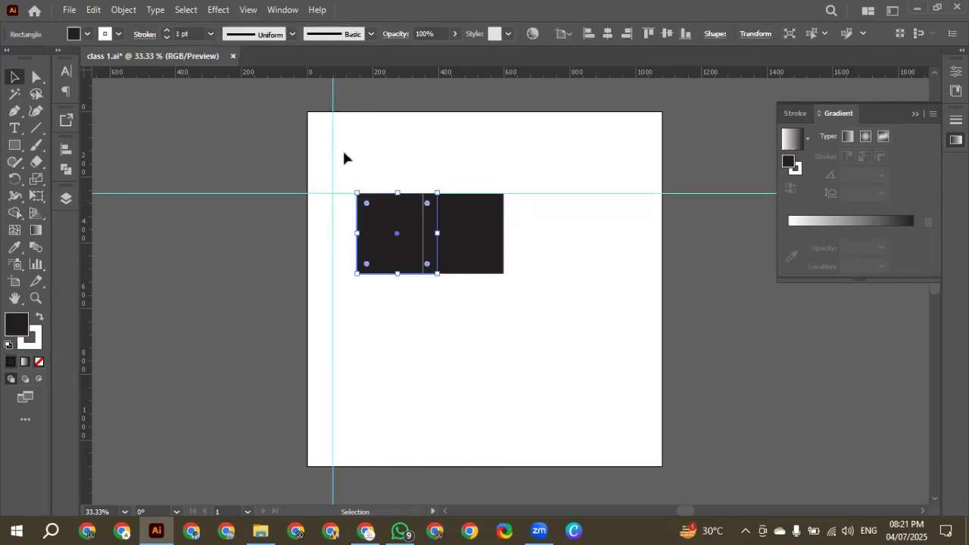
pyautogui.moveTo(300, 193); pyautogui.dragTo(493, 296)
pyautogui.moveTo(438, 227); pyautogui.dragTo(471, 257)
pyautogui.moveTo(276, 149); pyautogui.dragTo(426, 272)
pyautogui.click(308, 230)
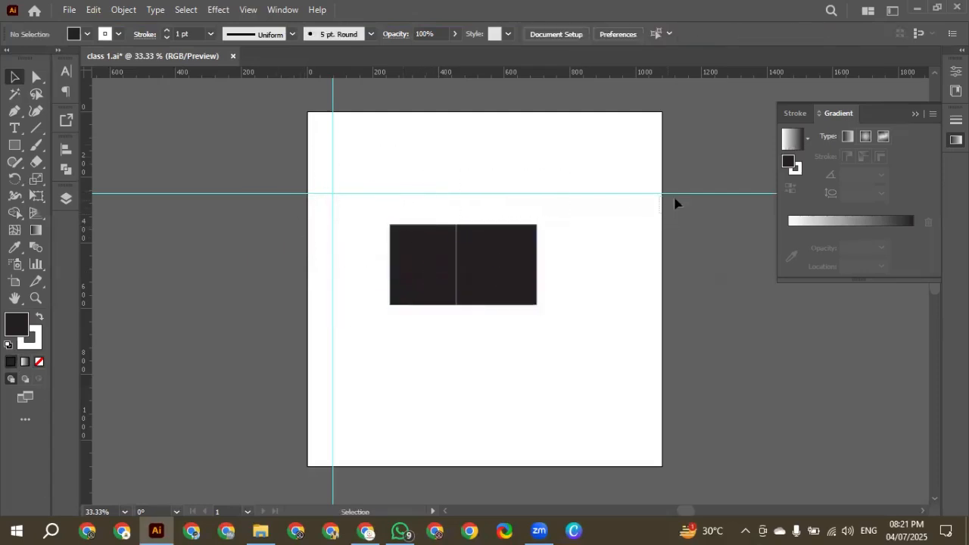
# Unlock the guides and move the left square leftward to leave a narrow gap between the two squares
pyautogui.rightClick(333, 195)
pyautogui.click(382, 412)
pyautogui.click(394, 246)
pyautogui.moveTo(413, 258); pyautogui.dragTo(387, 257)
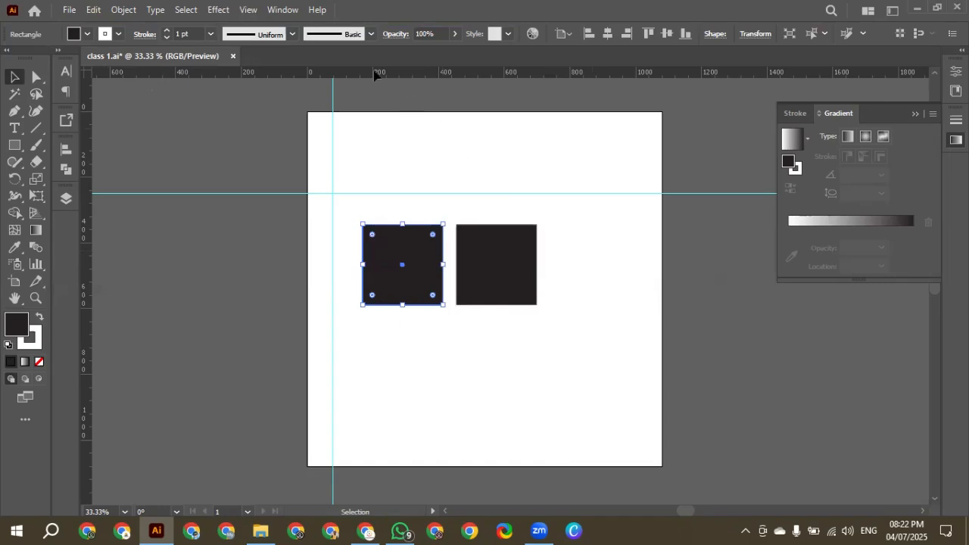
# Look over the available workspaces and switch to the Essentials workspace
pyautogui.click(290, 11)
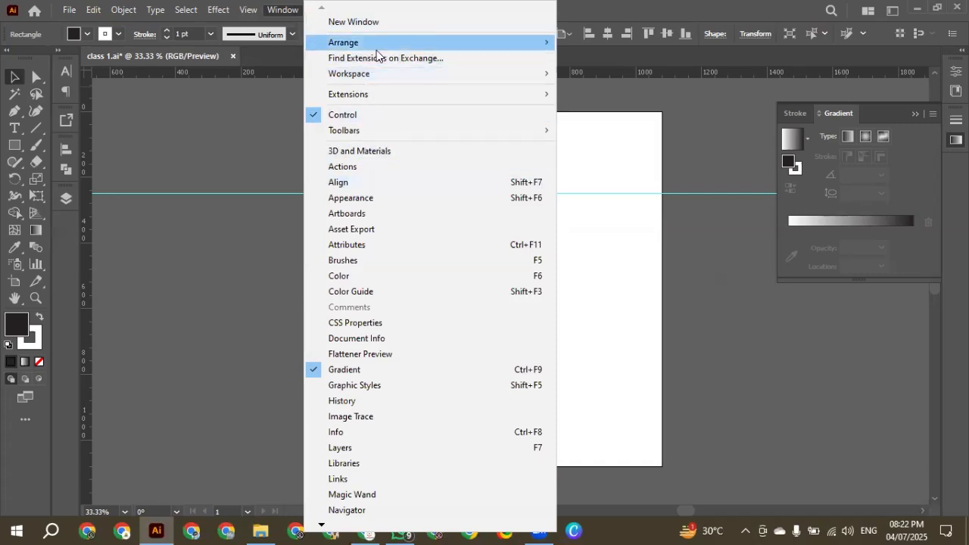
pyautogui.moveTo(375, 74)
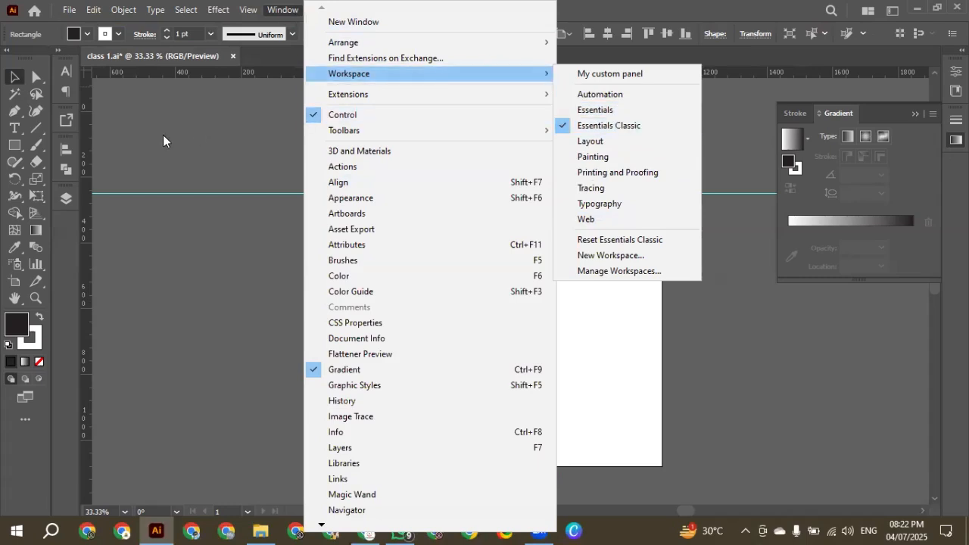
pyautogui.moveTo(47, 76)
pyautogui.mouseDown()
pyautogui.moveTo(49, 100)
pyautogui.moveTo(33, 89)
pyautogui.mouseUp()
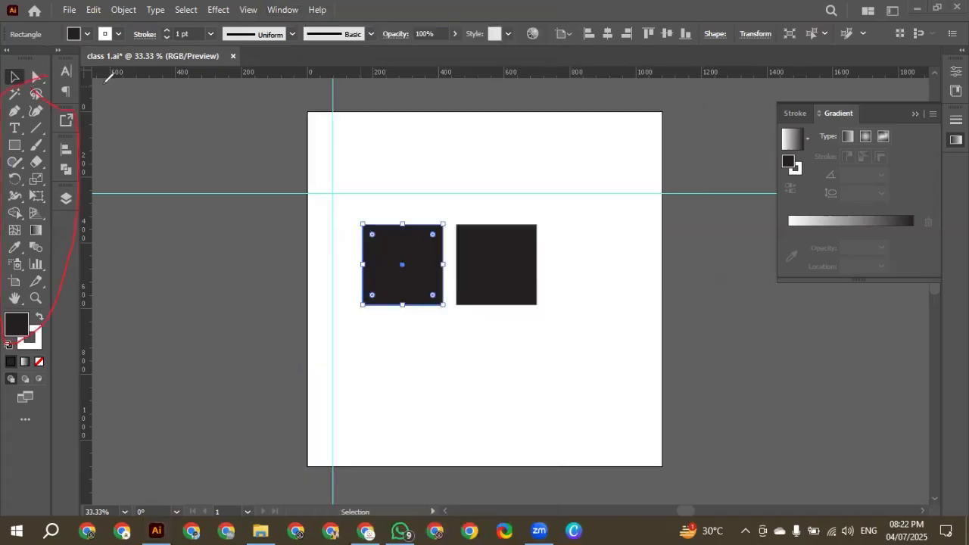
pyautogui.click(289, 10)
pyautogui.moveTo(344, 74)
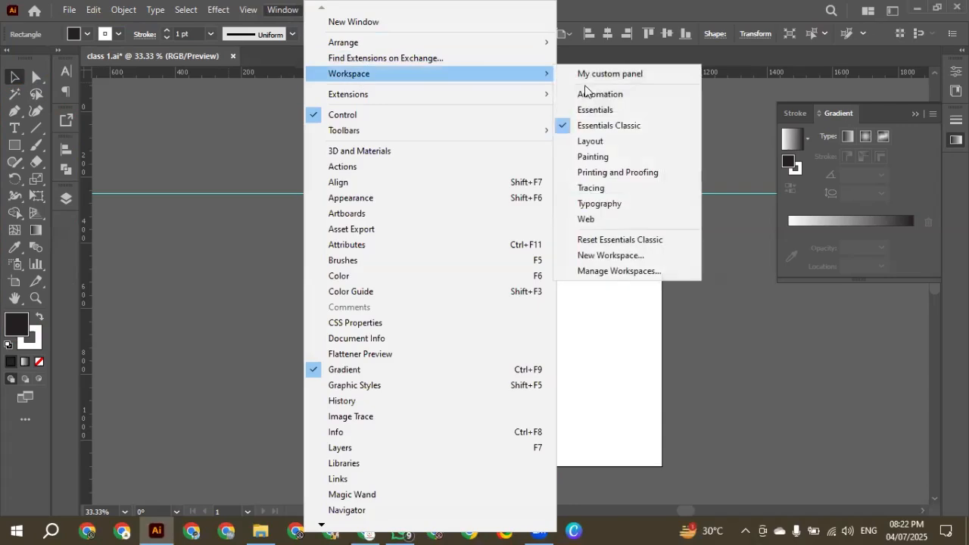
pyautogui.click(604, 114)
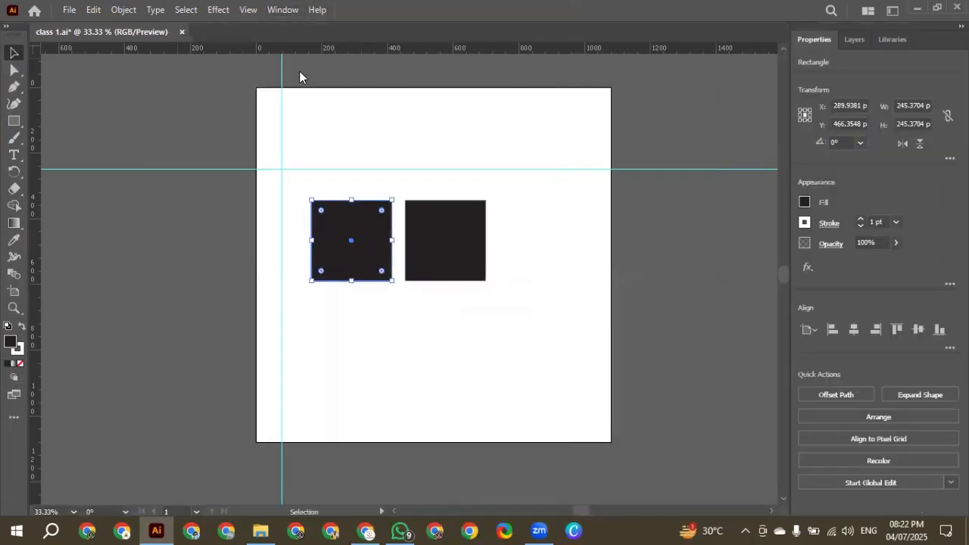
pyautogui.click(282, 10)
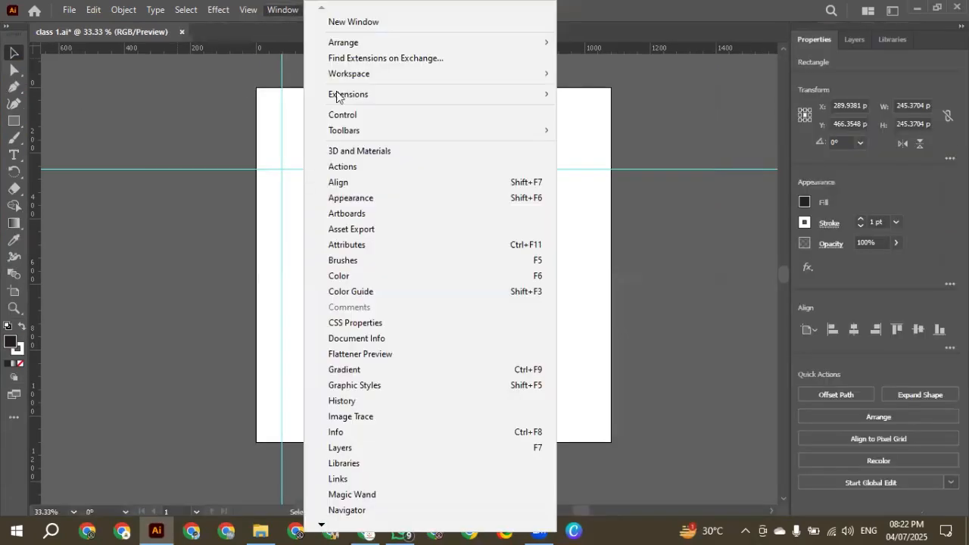
pyautogui.click(56, 102)
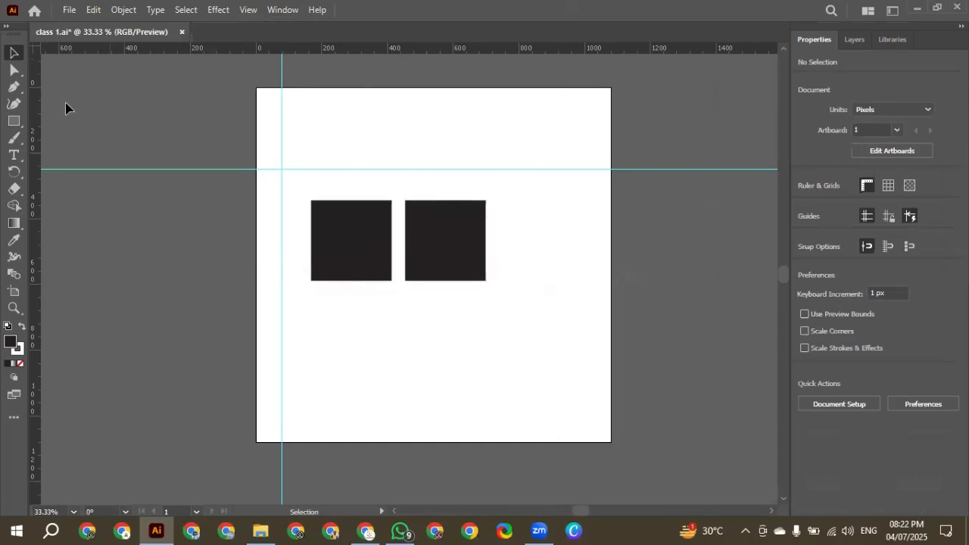
pyautogui.moveTo(30, 69)
pyautogui.mouseDown()
pyautogui.moveTo(60, 380)
pyautogui.moveTo(24, 386)
pyautogui.mouseUp()
pyautogui.moveTo(32, 335)
pyautogui.mouseDown()
pyautogui.moveTo(51, 181)
pyautogui.moveTo(42, 68)
pyautogui.mouseUp()
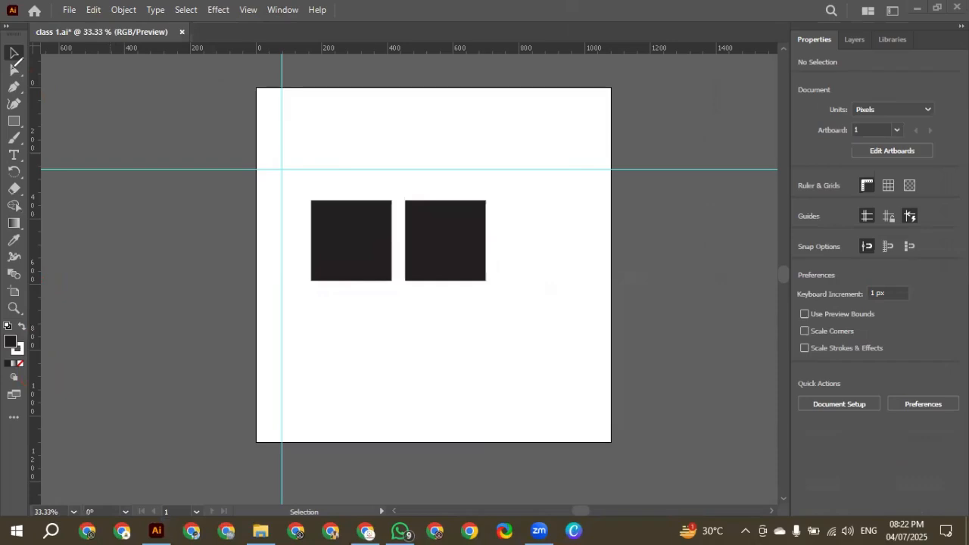
# Switch back to the Essentials Classic workspace
pyautogui.click(282, 9)
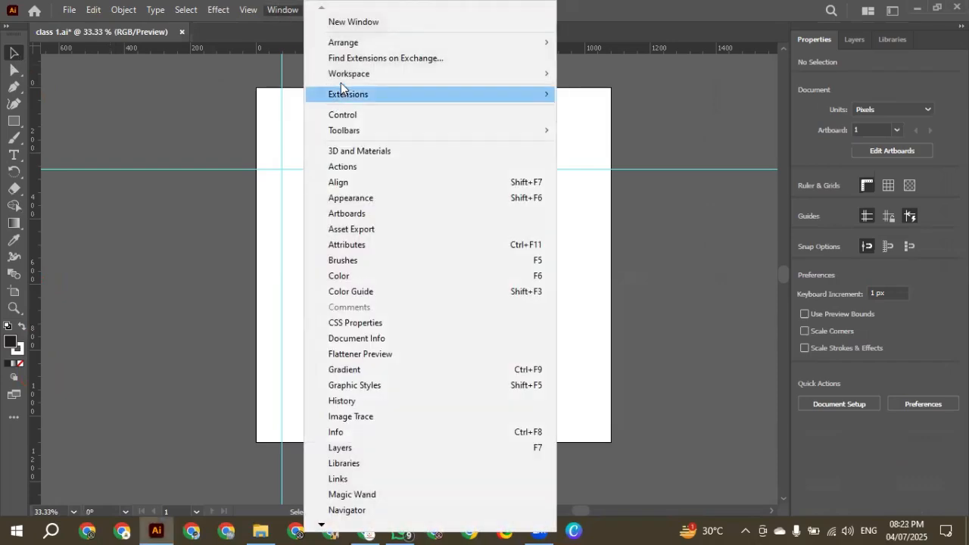
pyautogui.moveTo(526, 73)
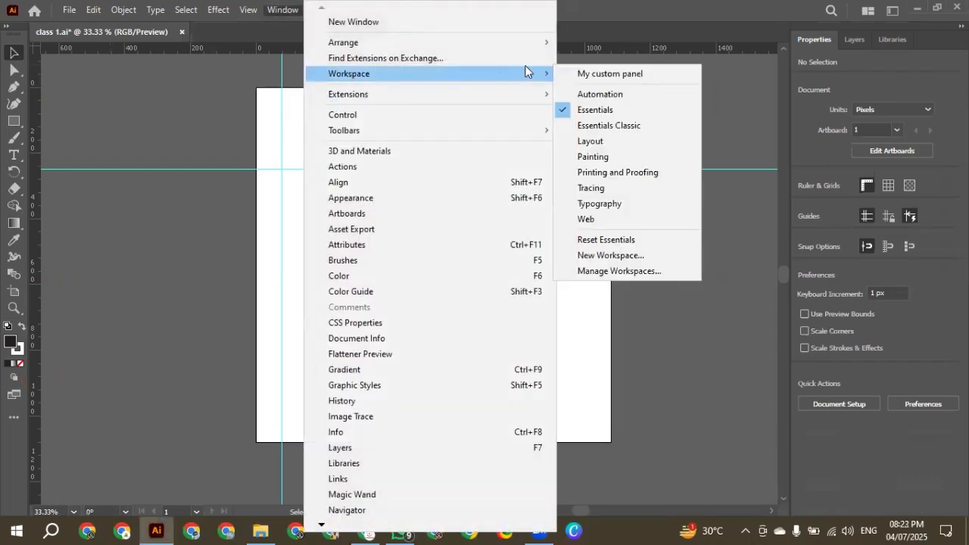
pyautogui.click(587, 125)
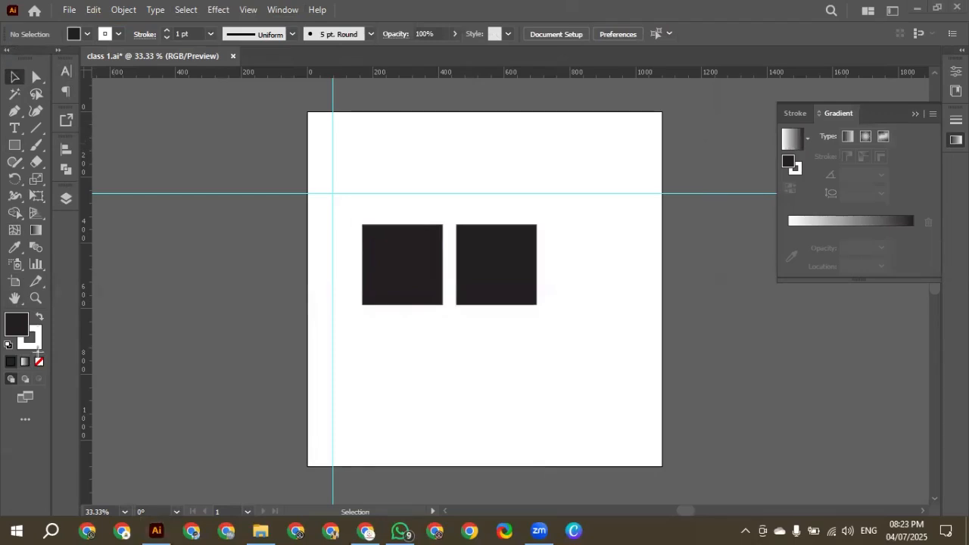
pyautogui.moveTo(1, 49); pyautogui.dragTo(52, 411)
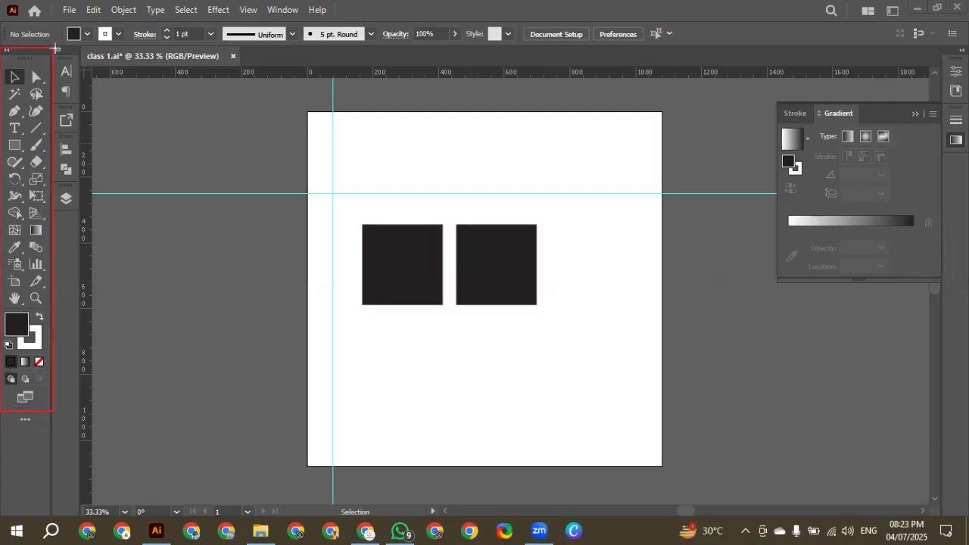
pyautogui.moveTo(54, 48); pyautogui.dragTo(83, 409)
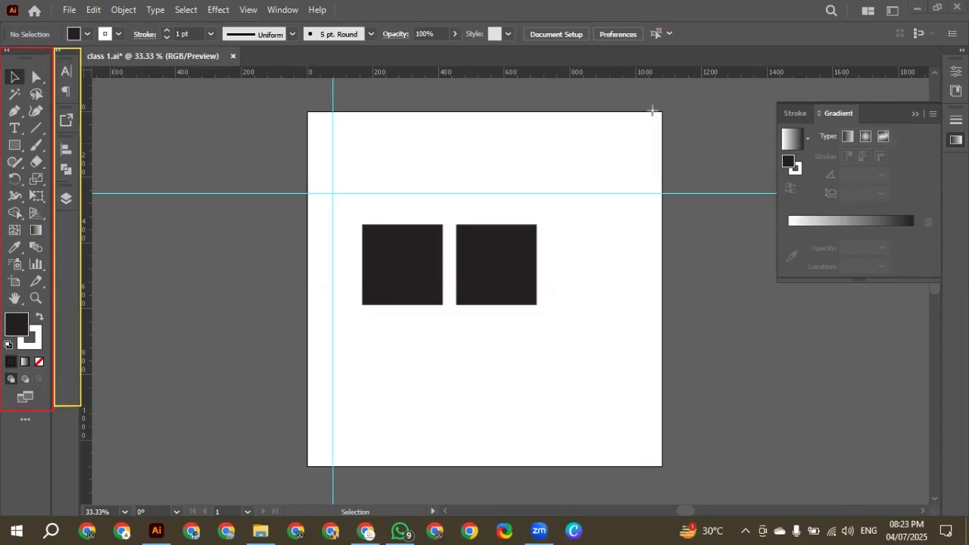
pyautogui.moveTo(890, 70)
pyautogui.mouseDown()
pyautogui.moveTo(885, 467)
pyautogui.moveTo(903, 471)
pyautogui.mouseUp()
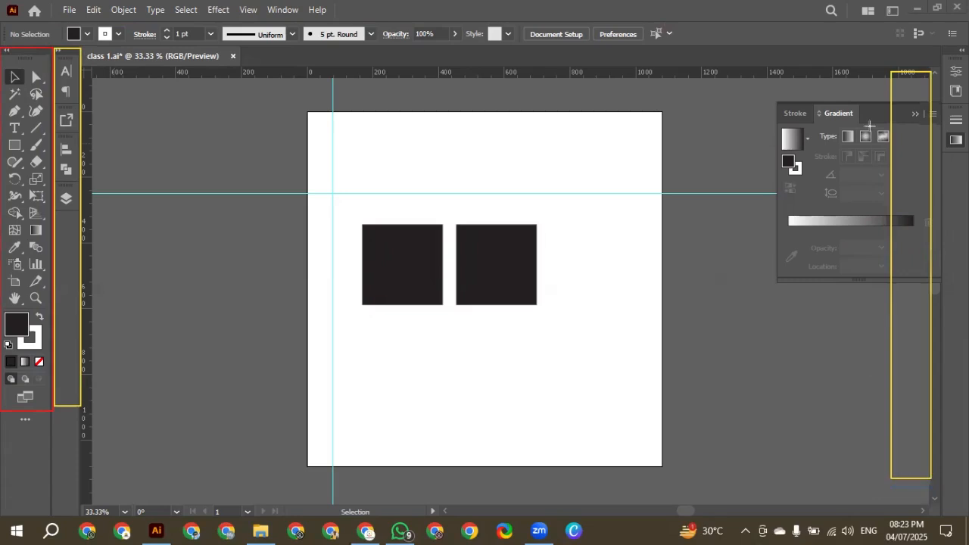
pyautogui.moveTo(844, 72)
pyautogui.mouseDown()
pyautogui.moveTo(856, 402)
pyautogui.moveTo(890, 478)
pyautogui.mouseUp()
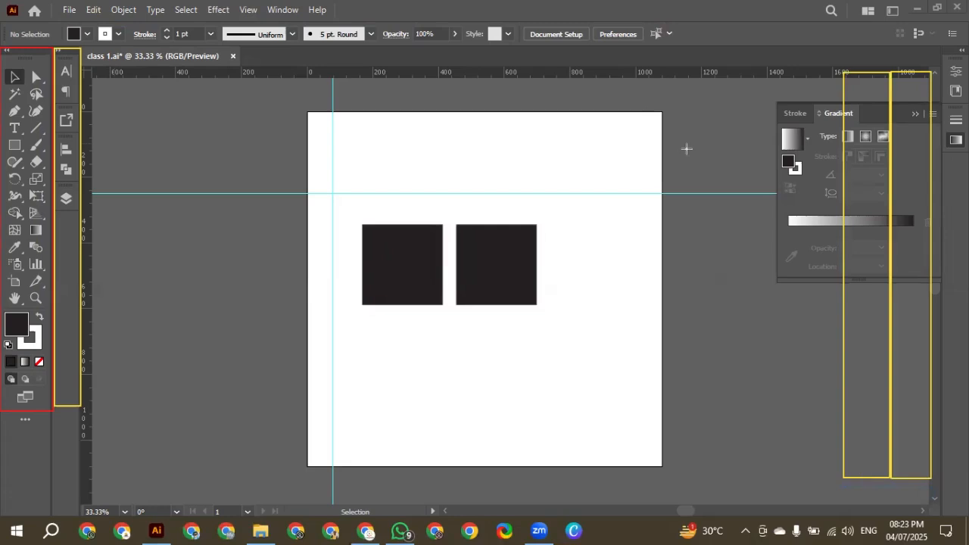
pyautogui.hotkey('ctrl', 'z')
pyautogui.hotkey('ctrl', 'z')
pyautogui.hotkey('ctrl', 'z')
pyautogui.hotkey('ctrl', 'z')
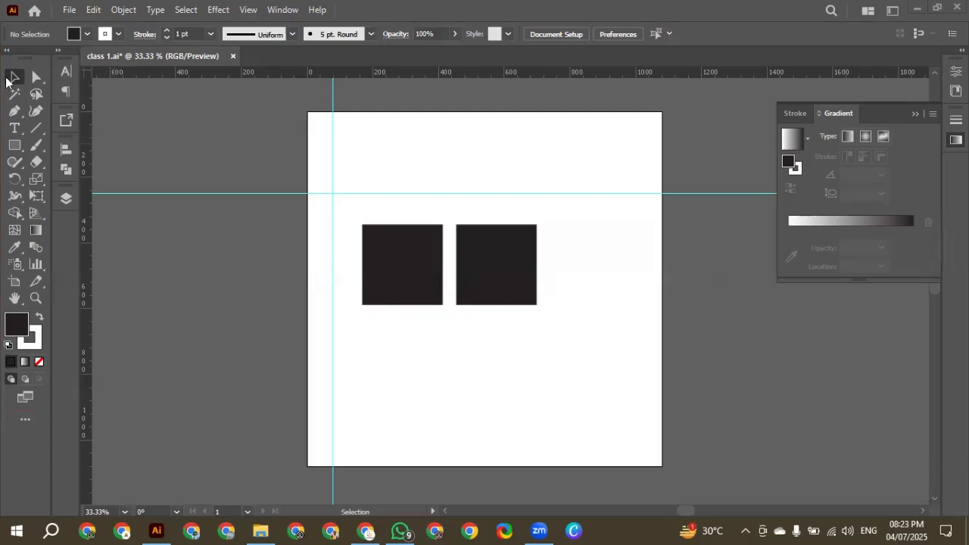
# Switch the toolbar from the Advanced set to the Basic set
pyautogui.click(283, 10)
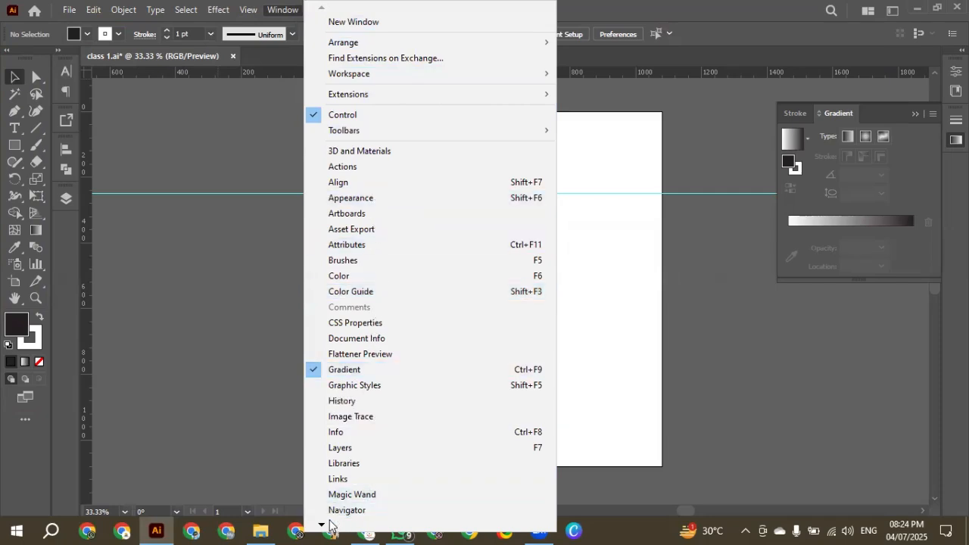
pyautogui.moveTo(326, 522)
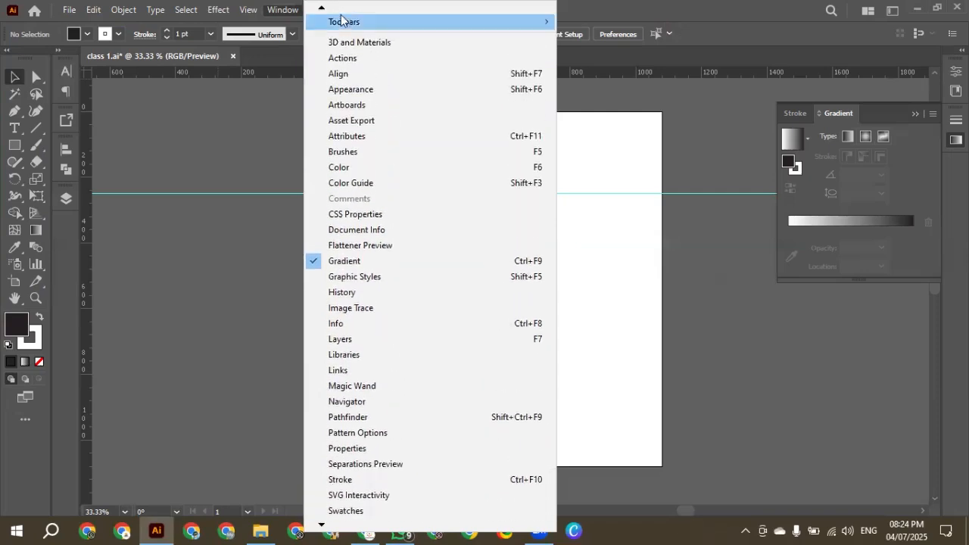
pyautogui.moveTo(350, 40)
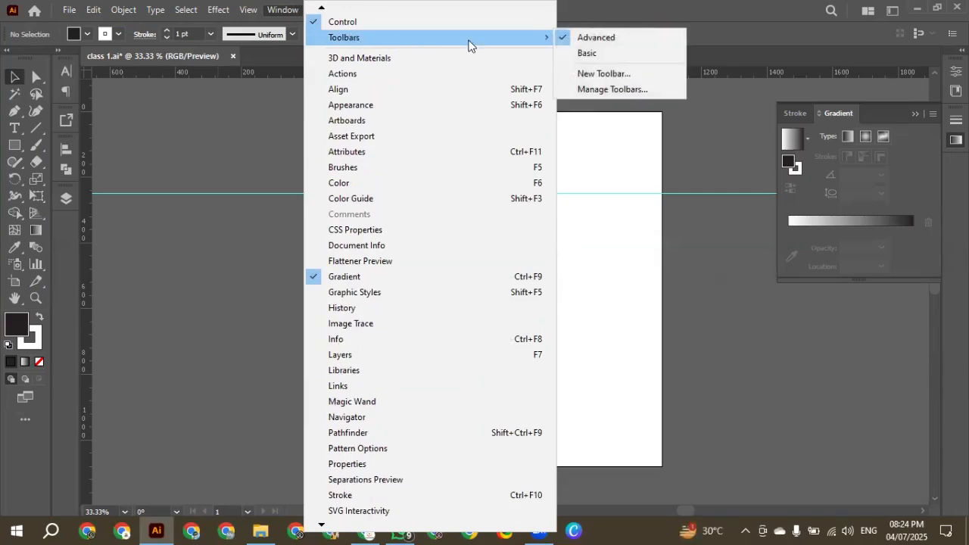
pyautogui.click(598, 53)
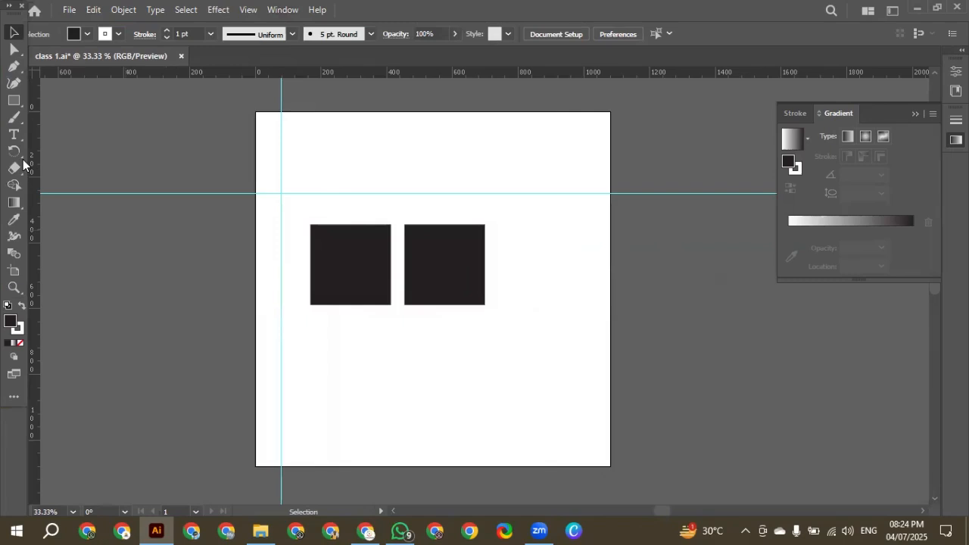
# Return the toolbar to the Advanced set
pyautogui.click(283, 11)
pyautogui.moveTo(347, 39)
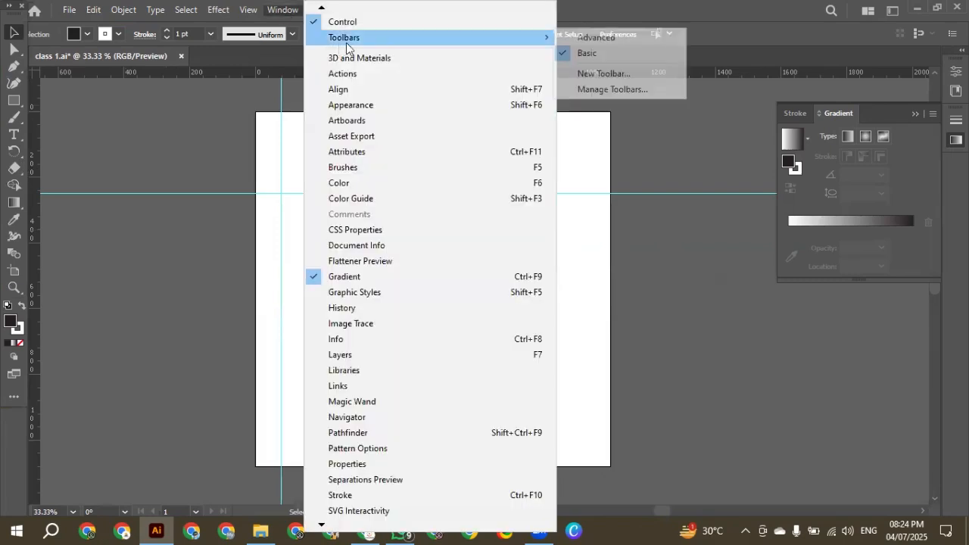
pyautogui.click(595, 38)
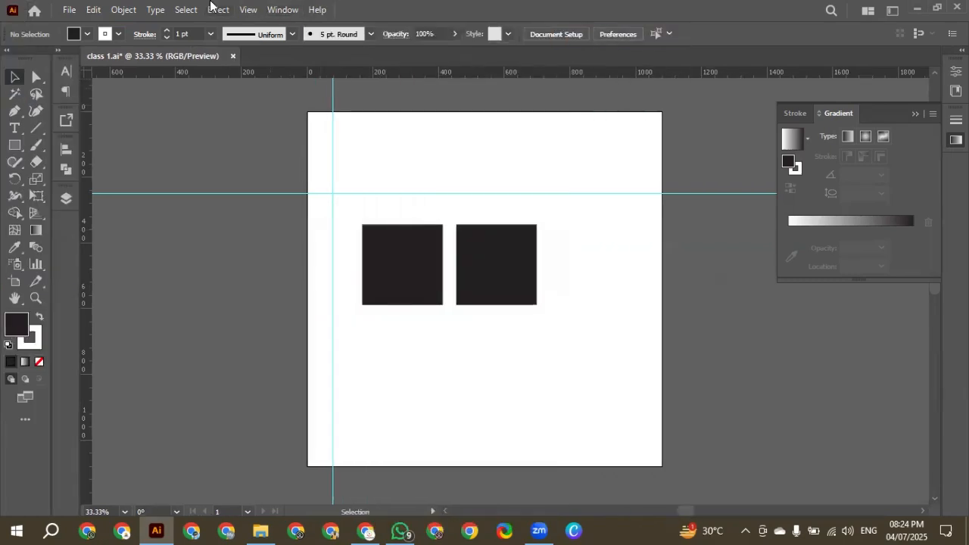
pyautogui.click(284, 10)
pyautogui.moveTo(335, 37)
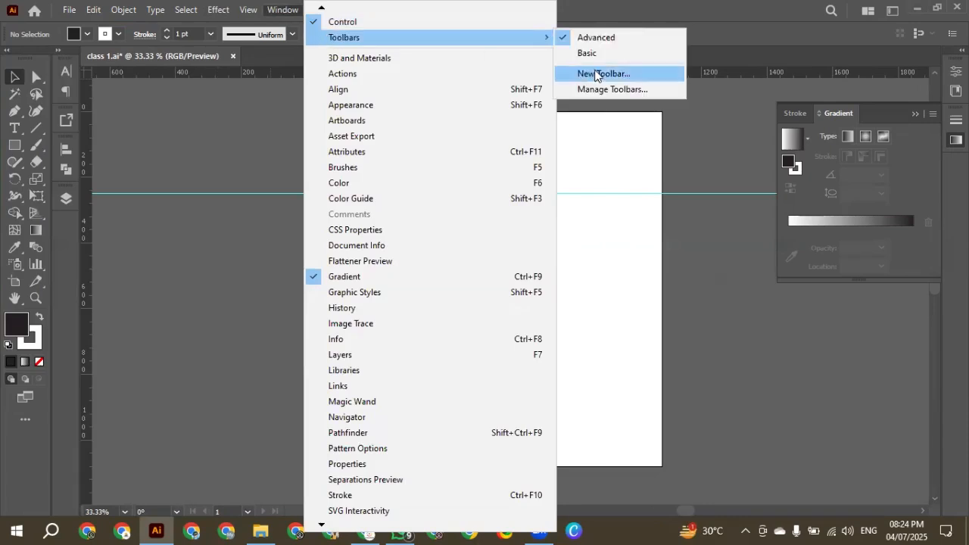
pyautogui.click(269, 101)
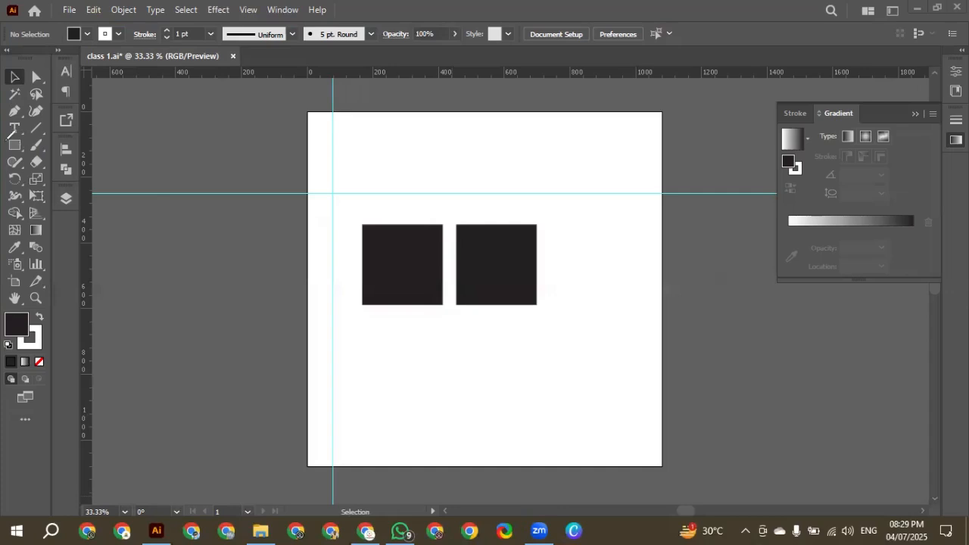
# Look over the tool variants grouped under the Type tool
pyautogui.moveTo(23, 161)
pyautogui.mouseDown()
pyautogui.moveTo(20, 129)
pyautogui.moveTo(43, 141)
pyautogui.moveTo(42, 129)
pyautogui.moveTo(48, 135)
pyautogui.mouseUp()
pyautogui.click(38, 135)
pyautogui.click(14, 128)
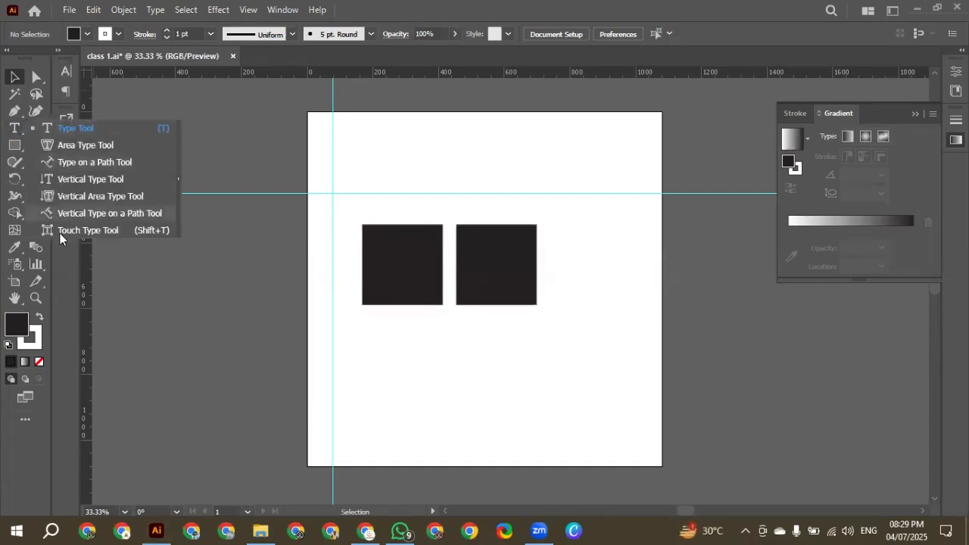
pyautogui.click(19, 144)
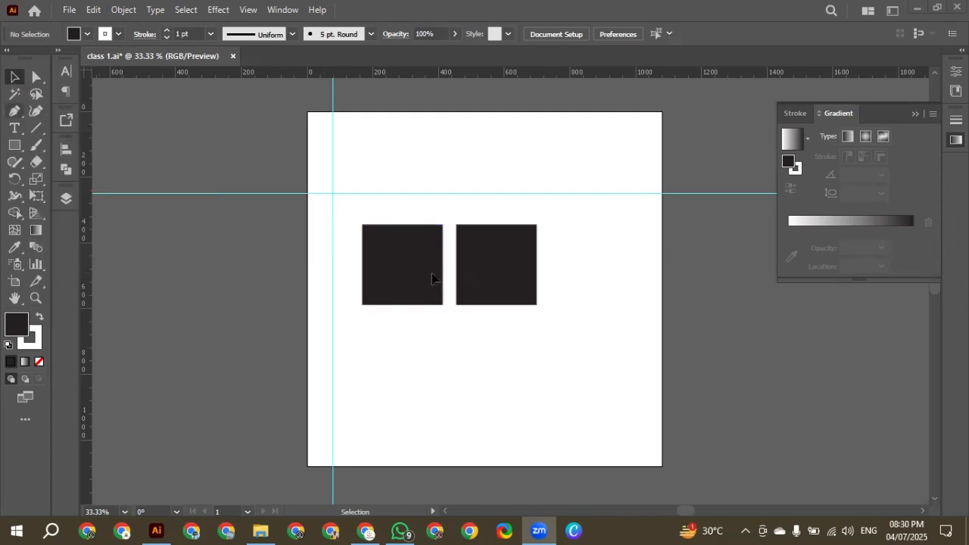
# Move the left square off the artboard onto the pasteboard to its right, and deselect it
pyautogui.click(405, 265)
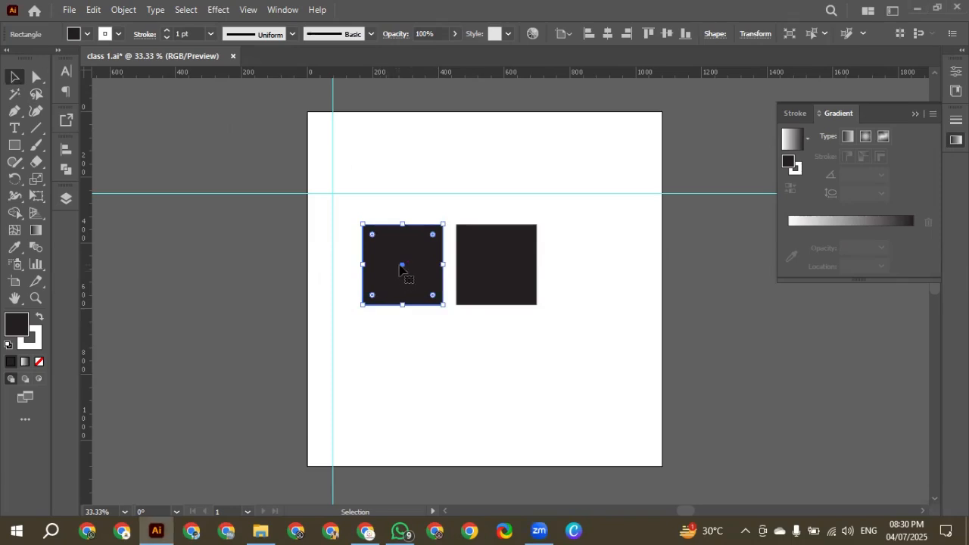
pyautogui.moveTo(403, 269); pyautogui.dragTo(722, 282)
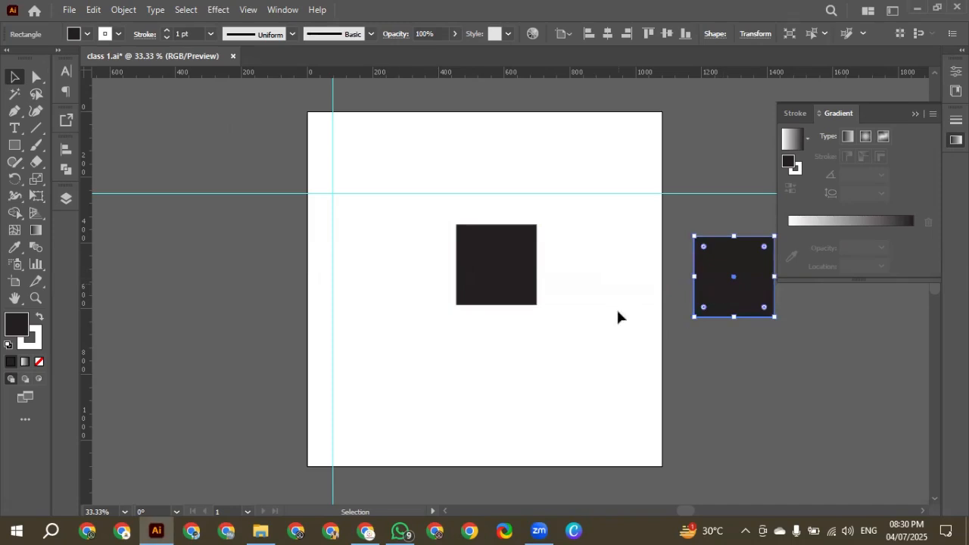
pyautogui.hotkey('ctrl', '-')
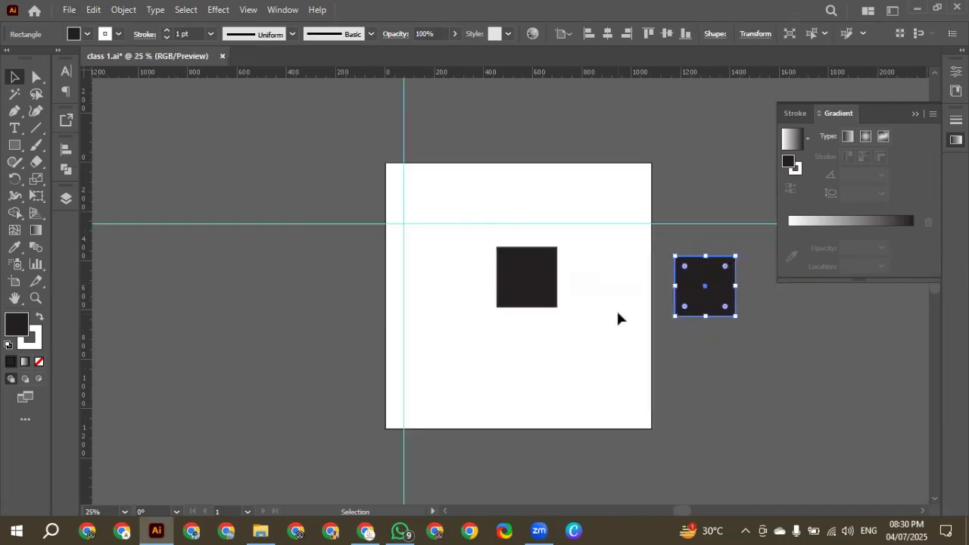
pyautogui.hotkey('ctrl', '+')
pyautogui.click(518, 162)
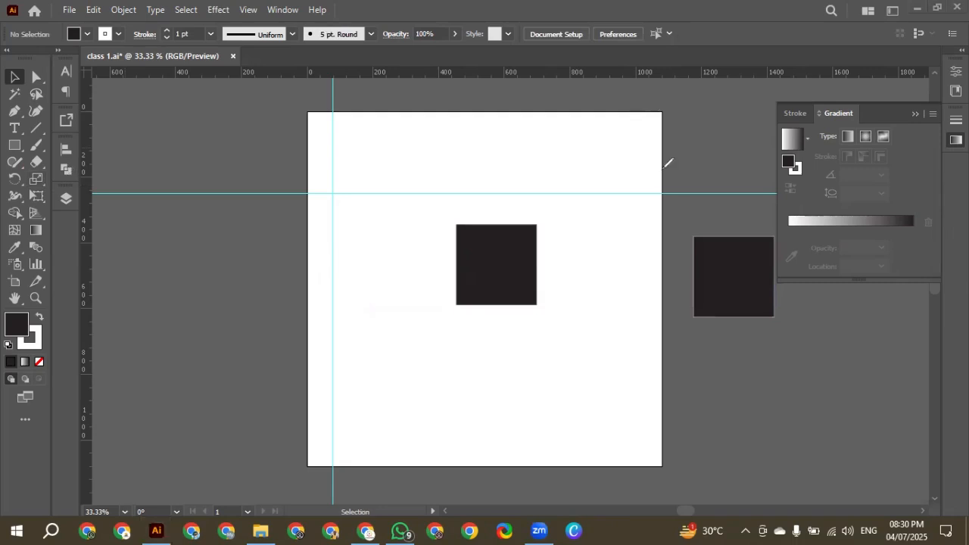
# Move the square still on the artboard a little down and to the right
pyautogui.moveTo(656, 112); pyautogui.dragTo(658, 286)
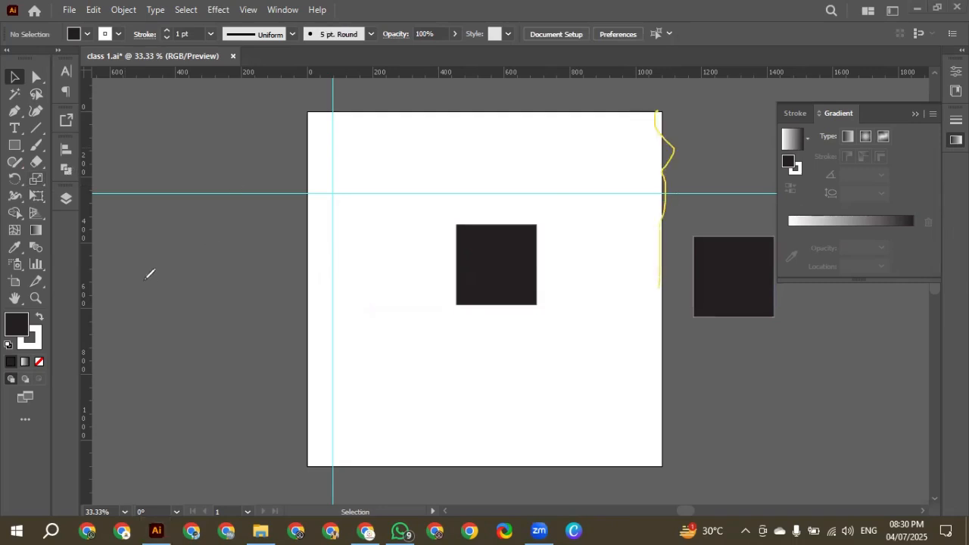
pyautogui.moveTo(634, 161)
pyautogui.mouseDown()
pyautogui.moveTo(732, 150)
pyautogui.moveTo(716, 173)
pyautogui.mouseUp()
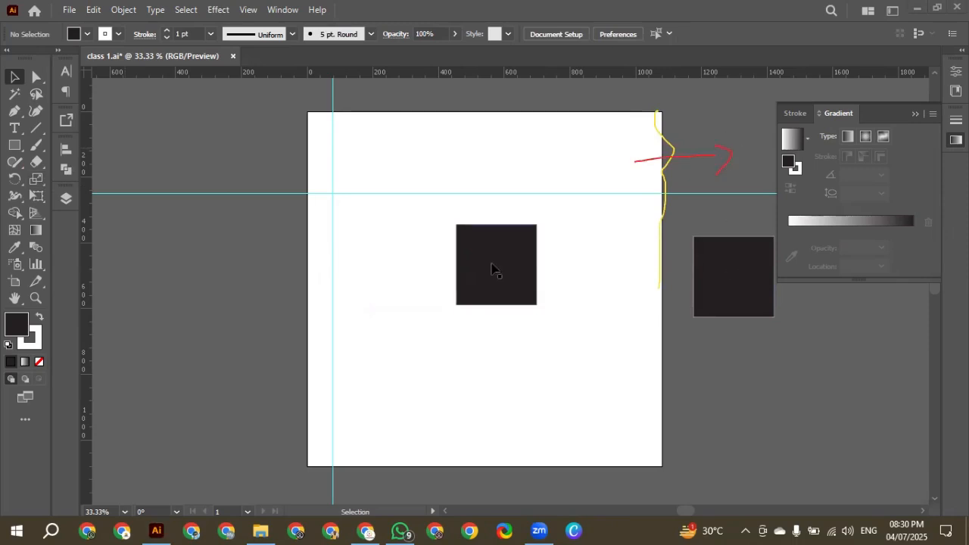
pyautogui.moveTo(492, 270); pyautogui.dragTo(525, 309)
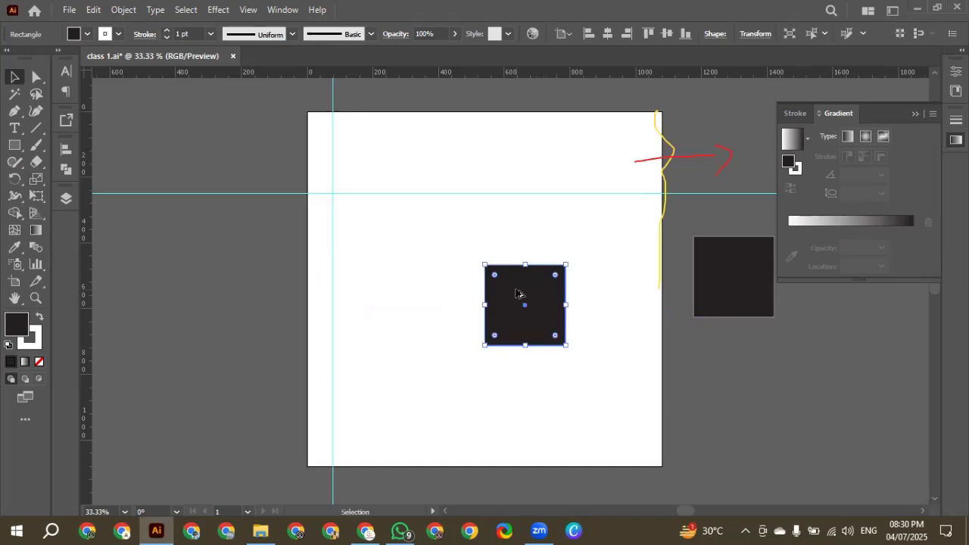
pyautogui.hotkey('ctrl', '-')
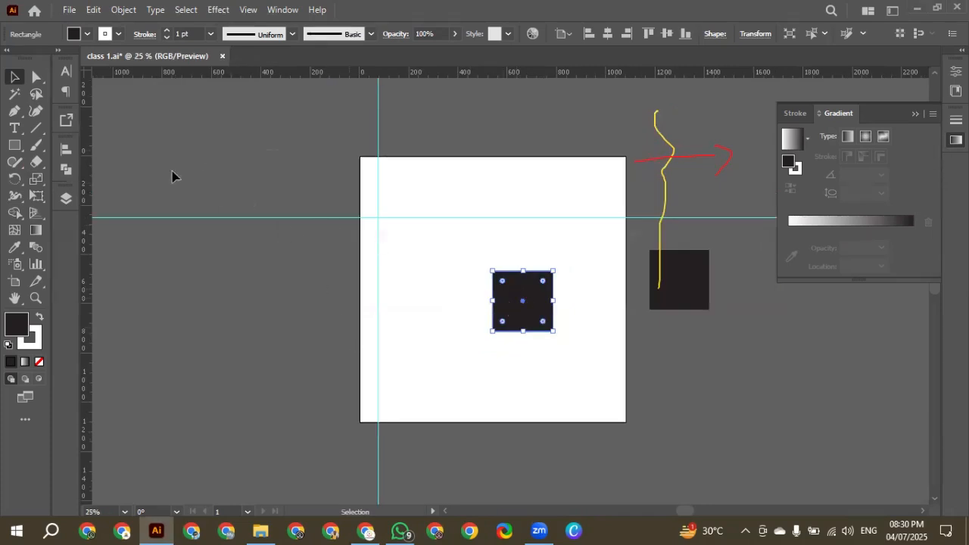
pyautogui.click(160, 218)
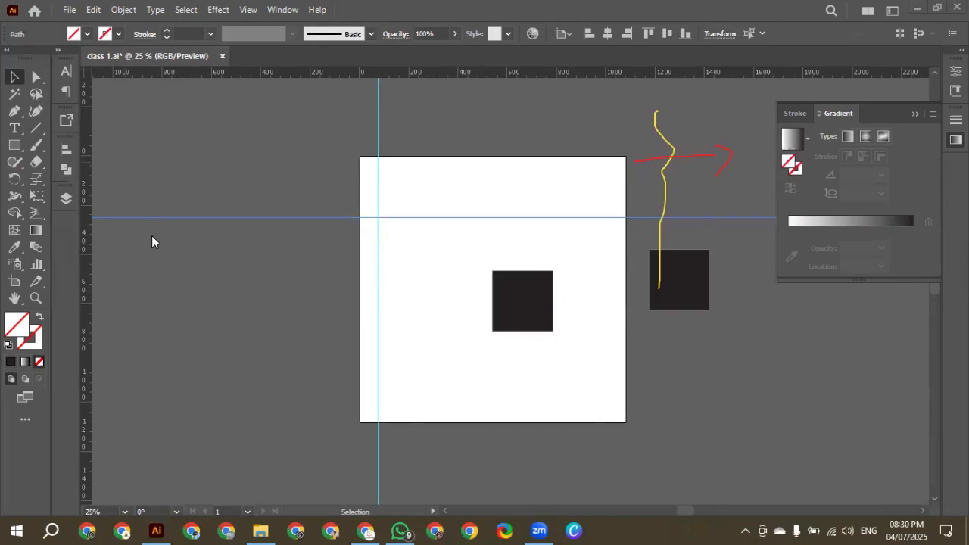
pyautogui.moveTo(329, 404); pyautogui.dragTo(329, 403)
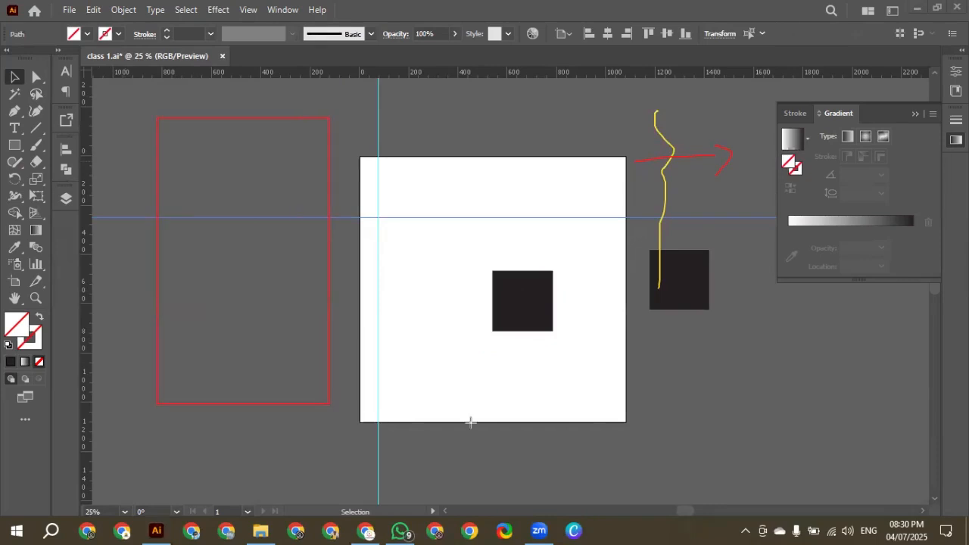
pyautogui.moveTo(671, 341)
pyautogui.mouseDown()
pyautogui.moveTo(837, 432)
pyautogui.moveTo(929, 431)
pyautogui.mouseUp()
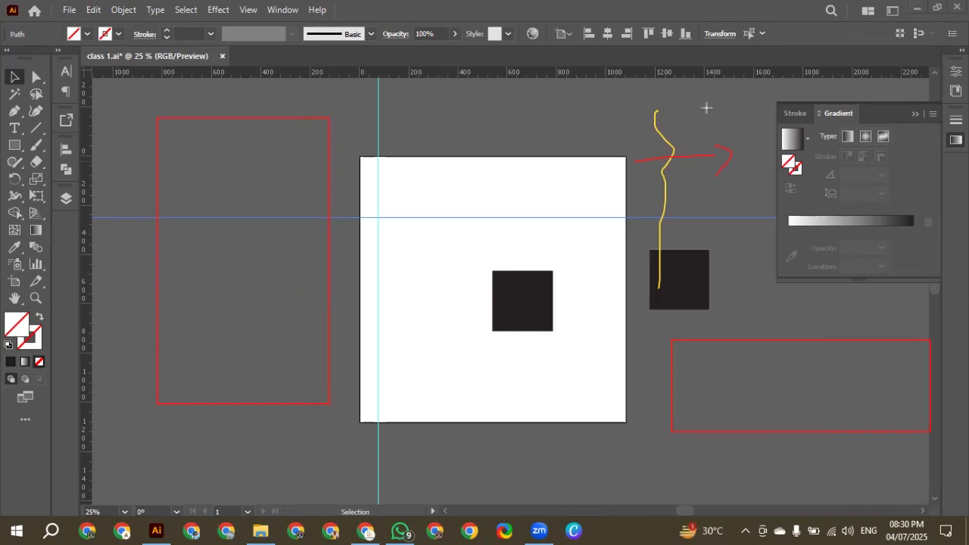
pyautogui.moveTo(706, 106); pyautogui.dragTo(889, 134)
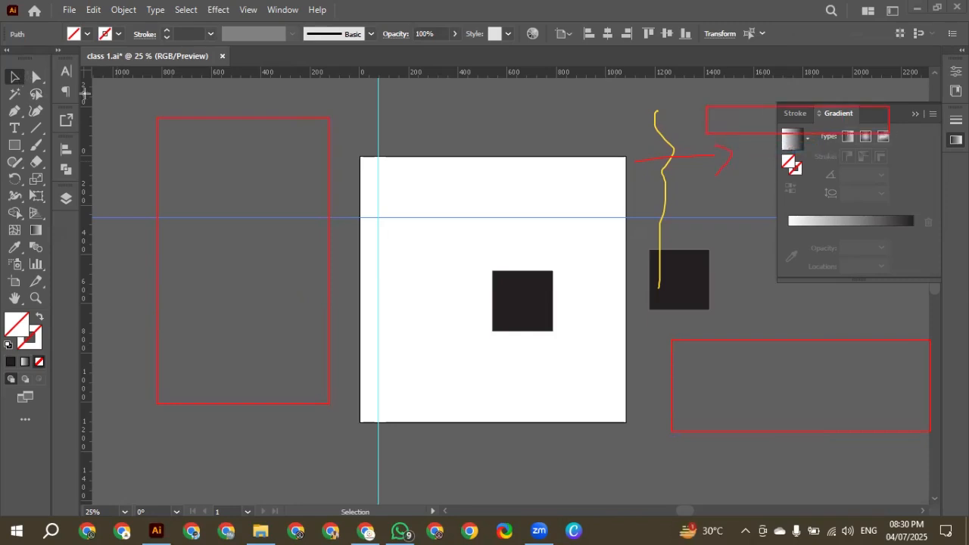
pyautogui.click(379, 189)
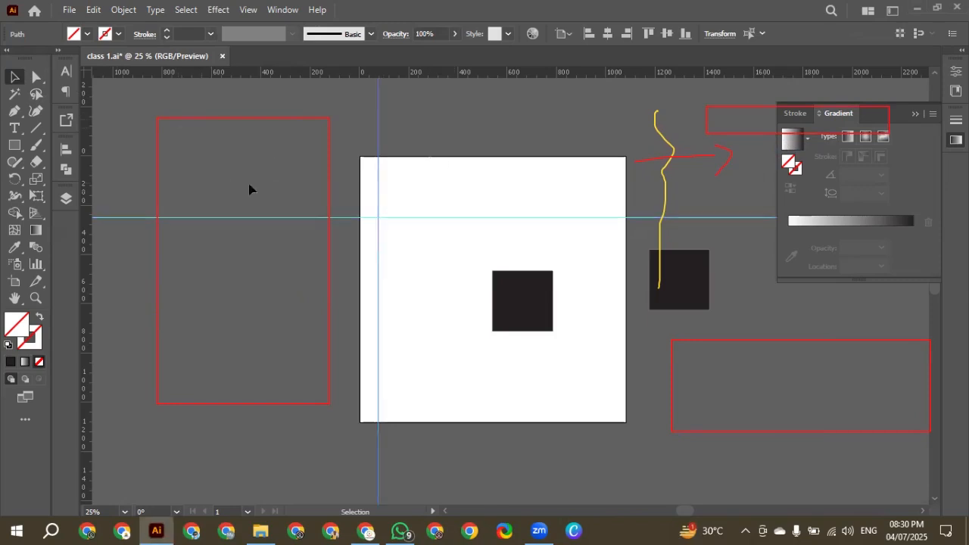
# Select everything in the document, including both squares and both guides, and clear the selection again
pyautogui.hotkey('ctrl', 'a')
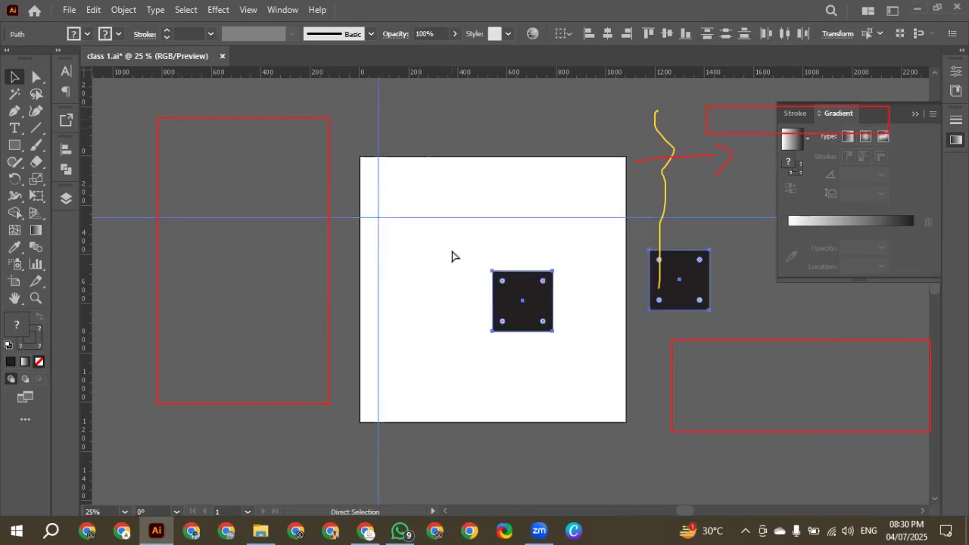
pyautogui.press('v')
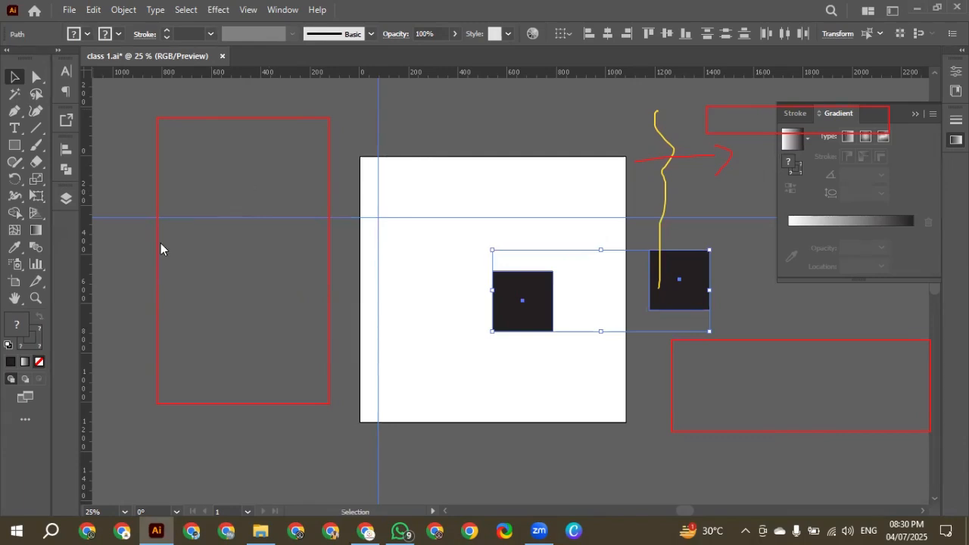
pyautogui.click(158, 161)
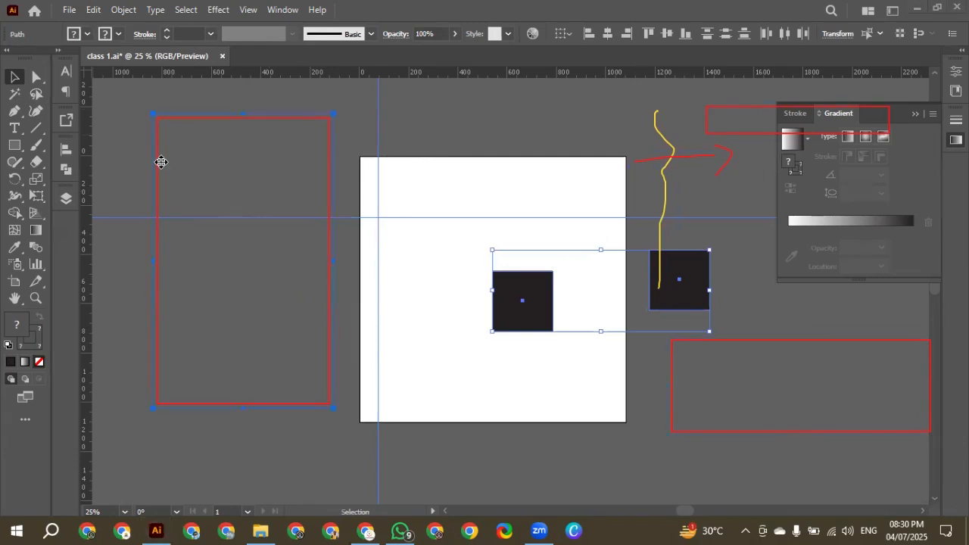
pyautogui.hotkey('ctrl', 'a')
pyautogui.press('Delete')
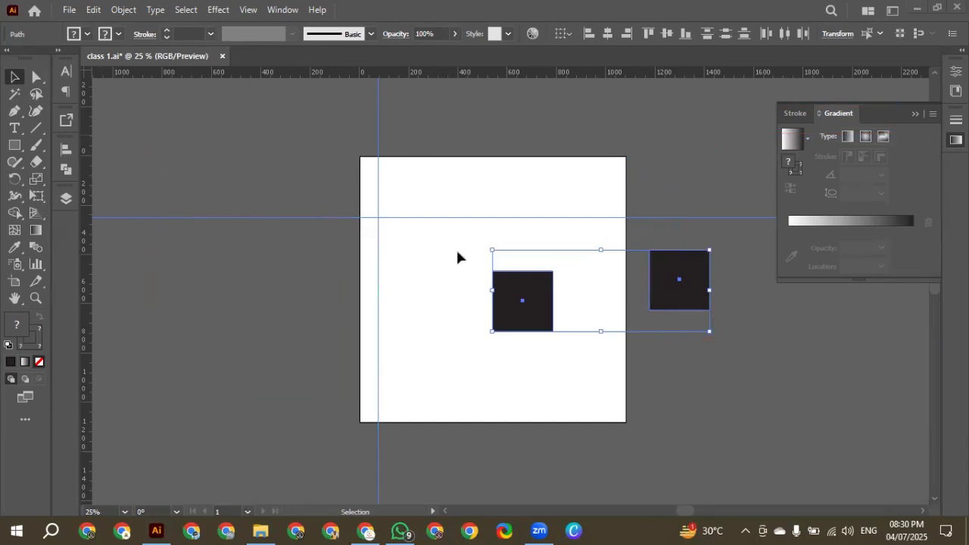
pyautogui.hotkey('ctrl', '-')
pyautogui.hotkey('ctrl', '-')
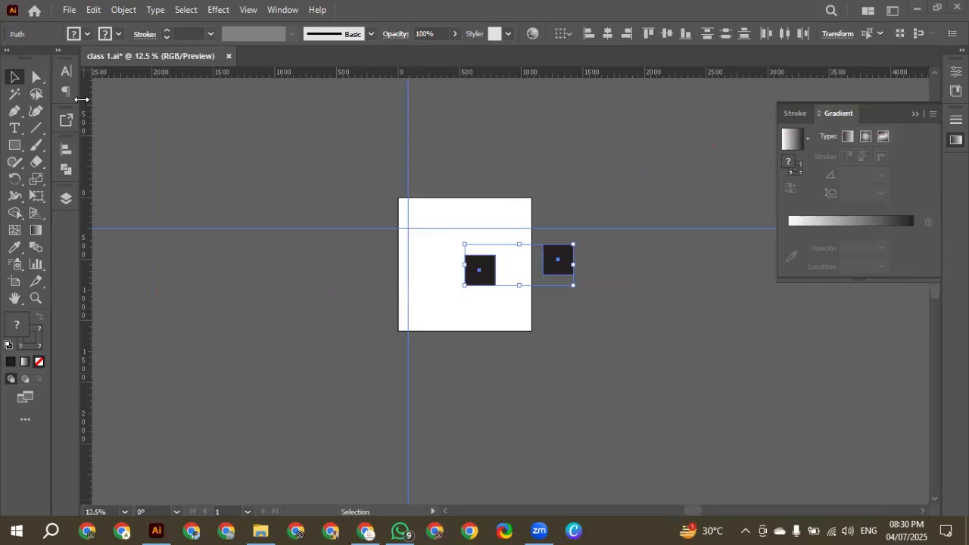
pyautogui.click(470, 203)
# Move the artboard's square left and slightly up toward the centre, and delete both guides
pyautogui.hotkey('ctrl', '+')
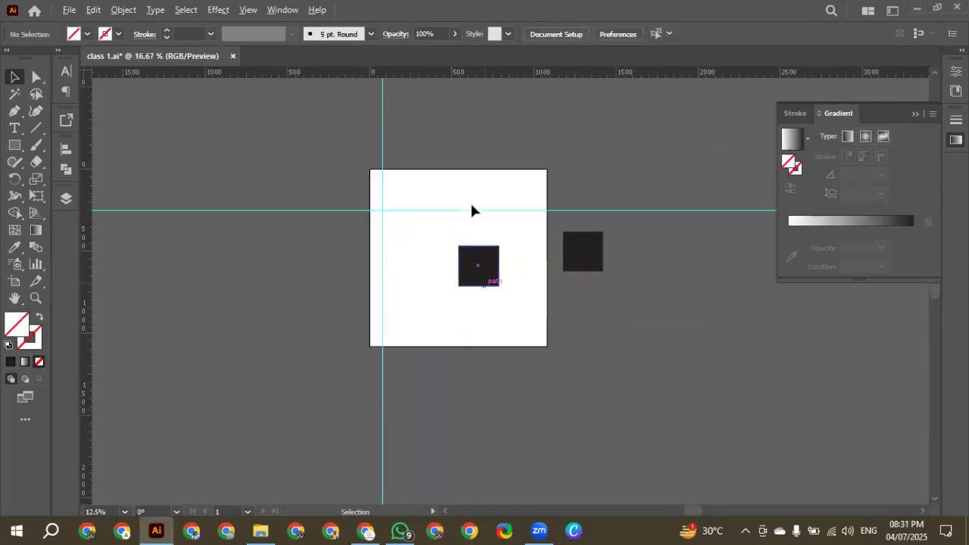
pyautogui.hotkey('ctrl', '+')
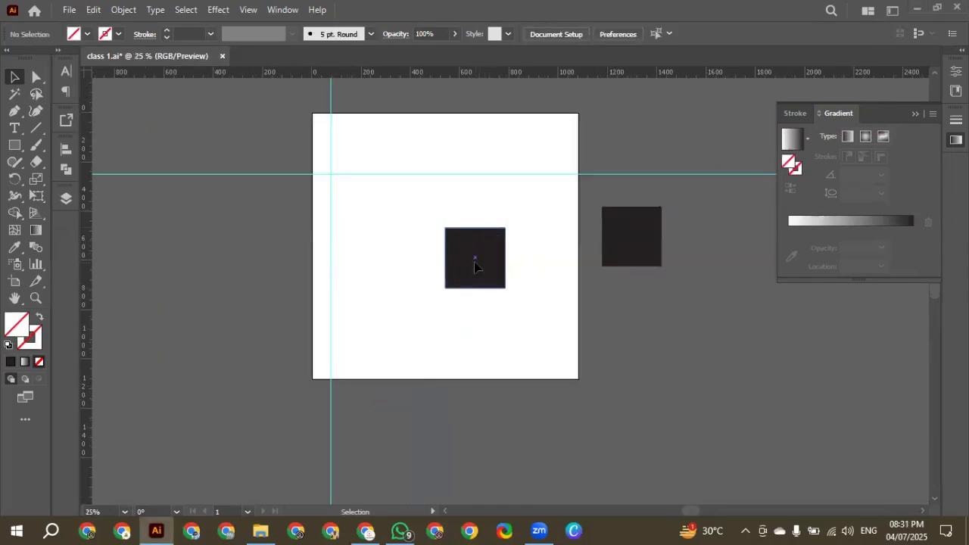
pyautogui.moveTo(475, 265); pyautogui.dragTo(439, 253)
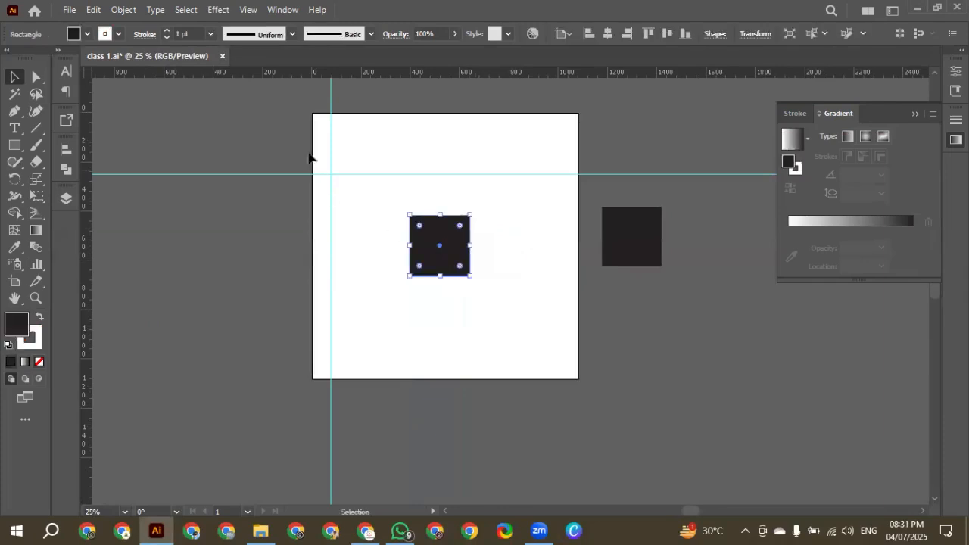
pyautogui.click(344, 190)
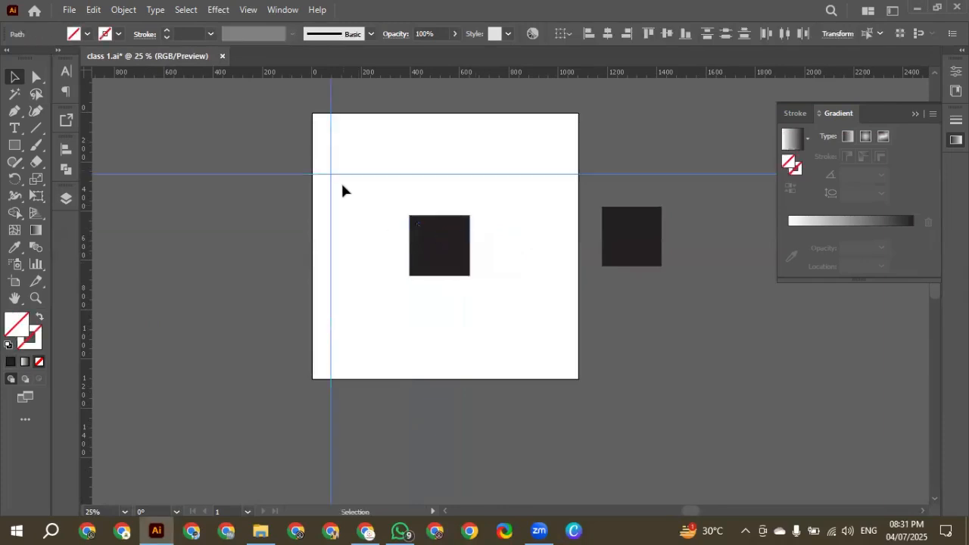
# Lower the pasteboard square level with the artboard's square, nudge the artboard's square slightly up and right, and deselect
pyautogui.click(439, 250)
pyautogui.click(643, 250)
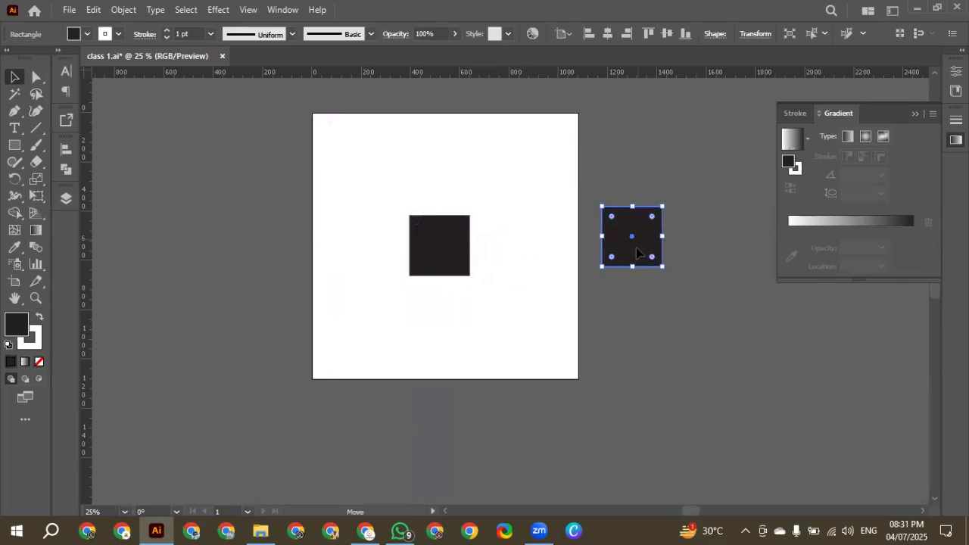
pyautogui.moveTo(638, 254); pyautogui.dragTo(637, 263)
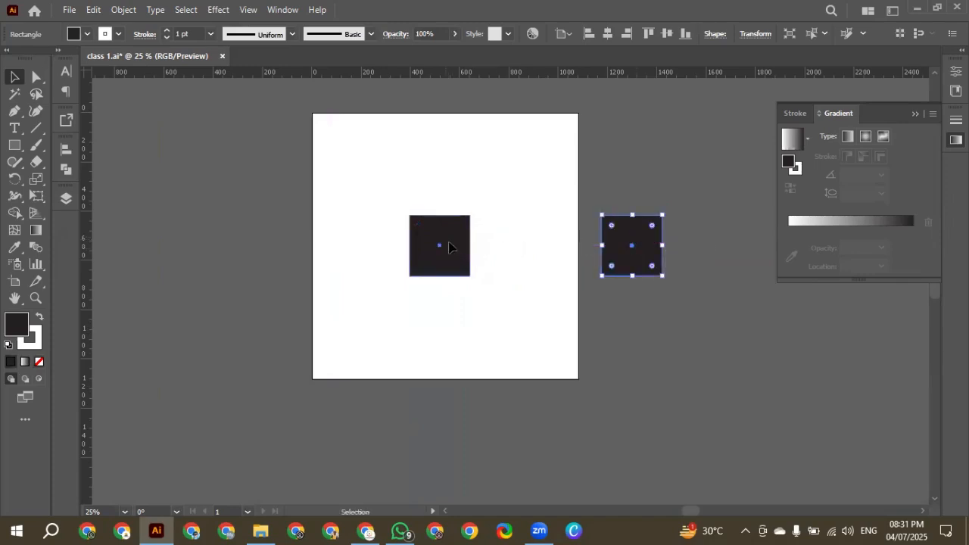
pyautogui.moveTo(448, 247); pyautogui.dragTo(454, 243)
pyautogui.click(428, 184)
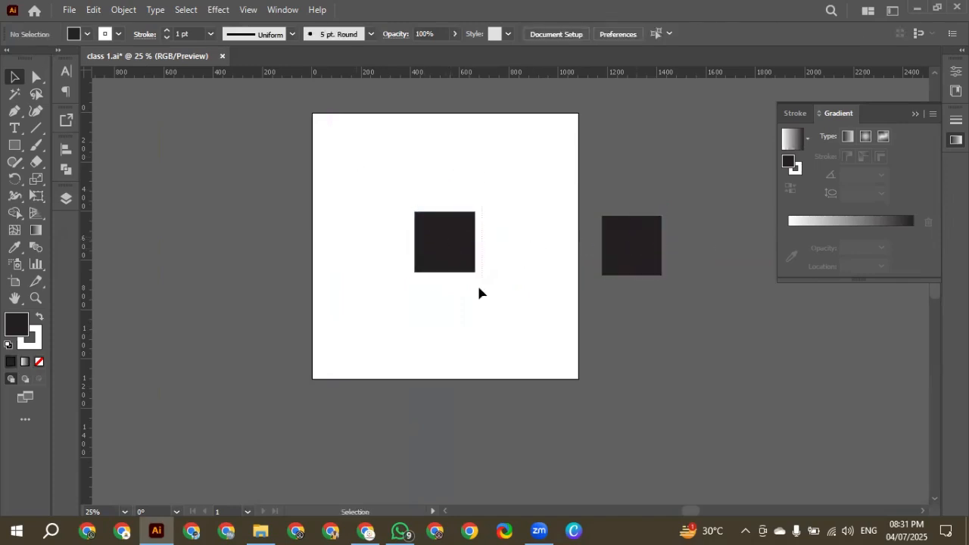
# Select only the black square on the pasteboard beside the artboard
pyautogui.moveTo(478, 288); pyautogui.dragTo(505, 284)
pyautogui.moveTo(582, 190); pyautogui.dragTo(658, 286)
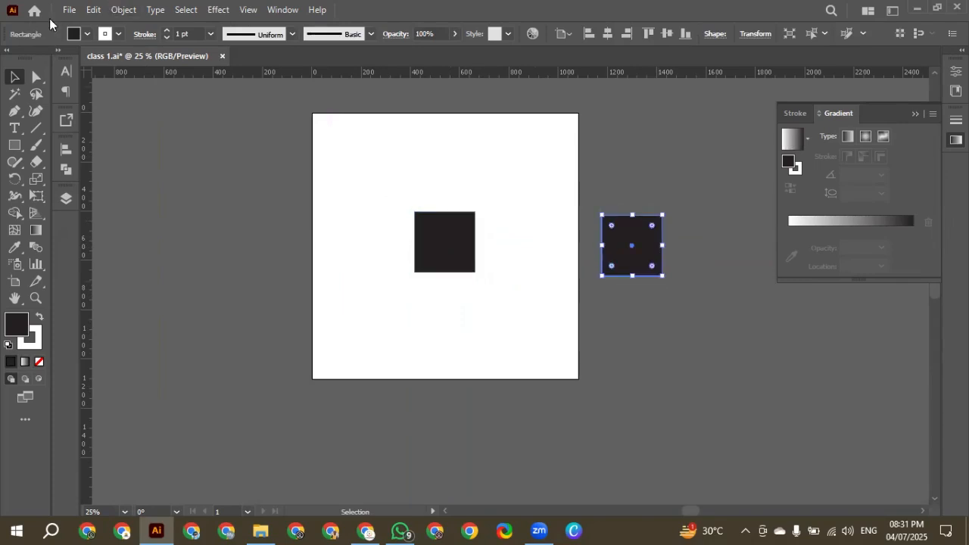
# Check the document's save folder and file type in the Save As dialog, and close it without saving
pyautogui.click(69, 9)
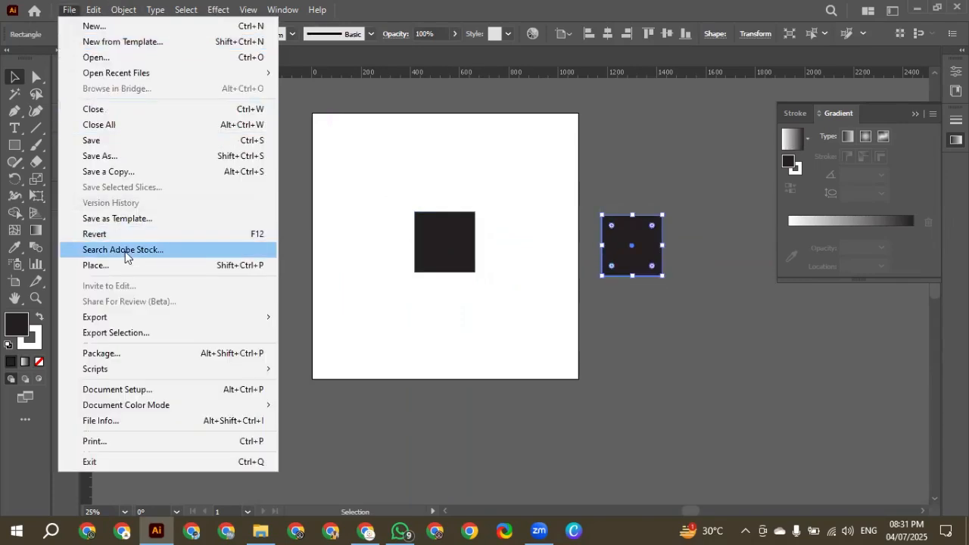
pyautogui.click(117, 156)
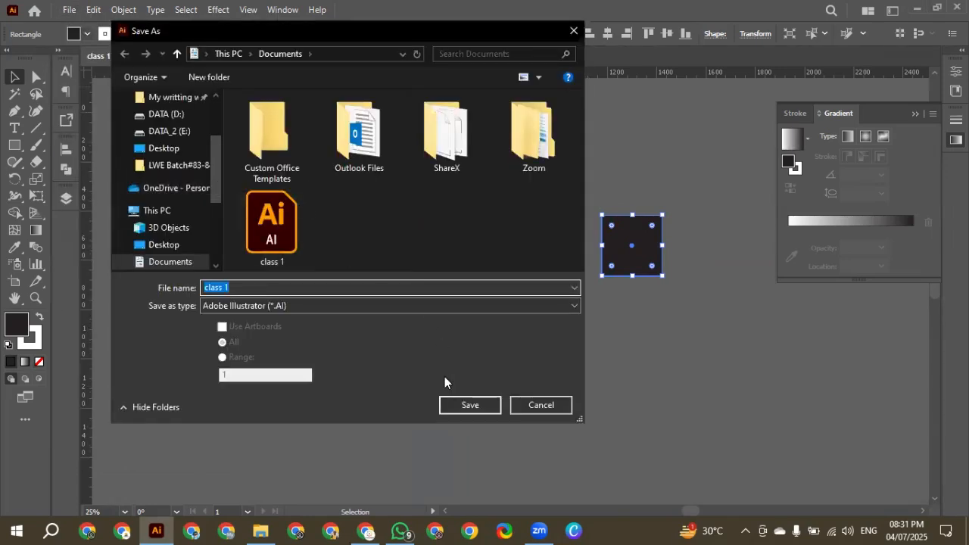
pyautogui.click(537, 408)
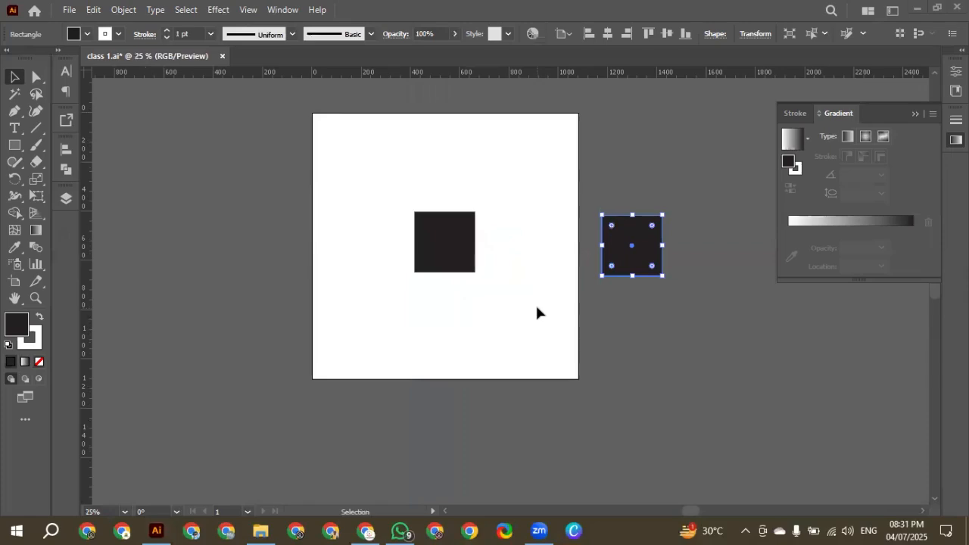
# Switch to File Explorer, go to the Documents folder and select the "class 1" Illustrator file
pyautogui.click(264, 530)
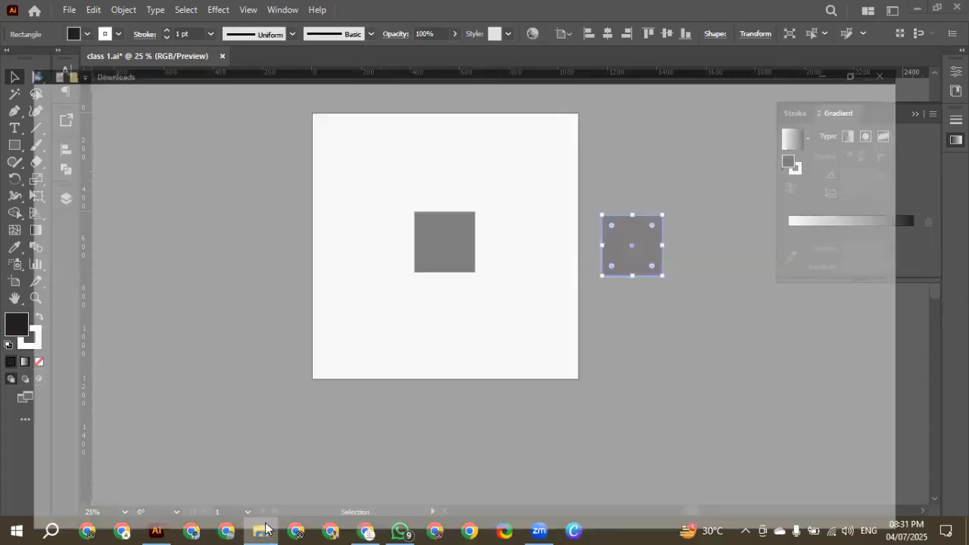
pyautogui.click(58, 128)
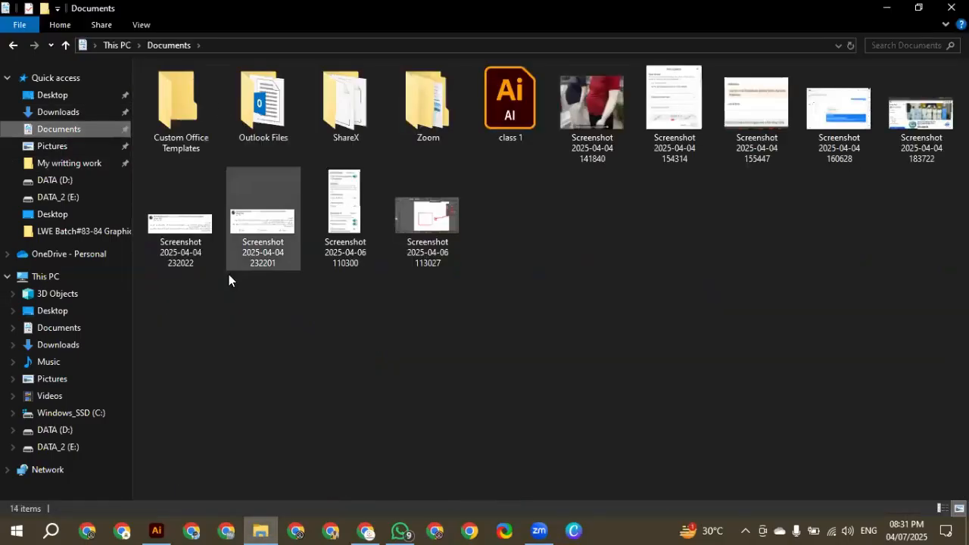
pyautogui.click(517, 127)
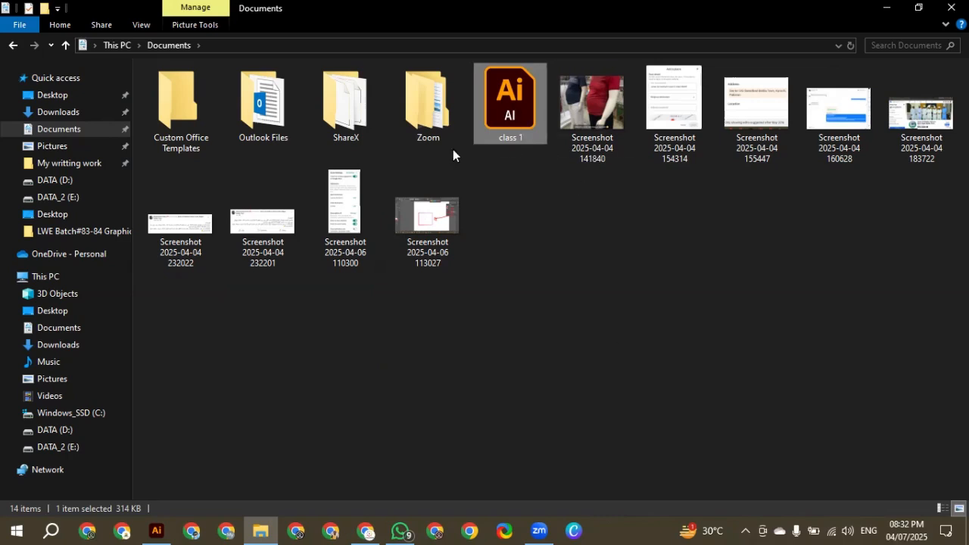
# Switch back to Illustrator, enlarge the artboard's black square from its centre to nearly fill the artboard, and deselect it
pyautogui.click(157, 531)
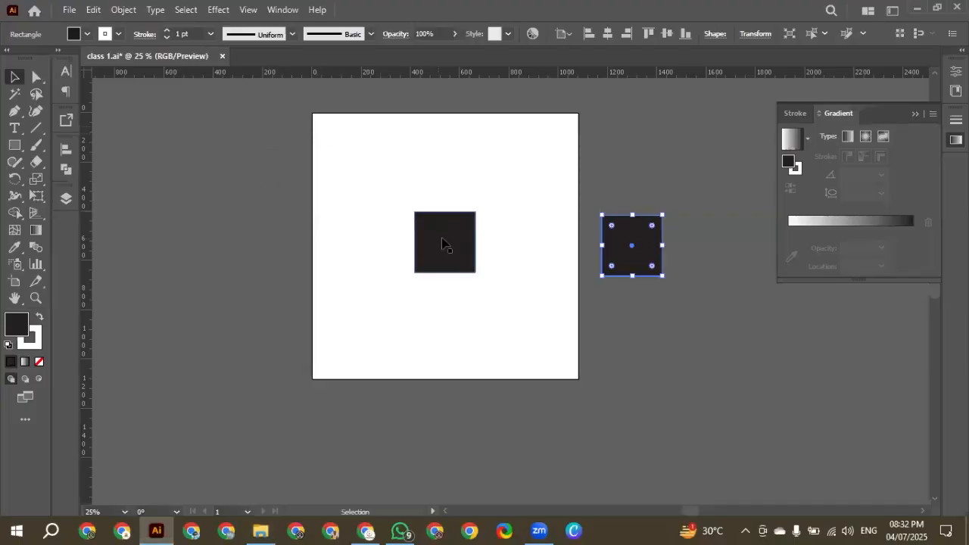
pyautogui.click(455, 263)
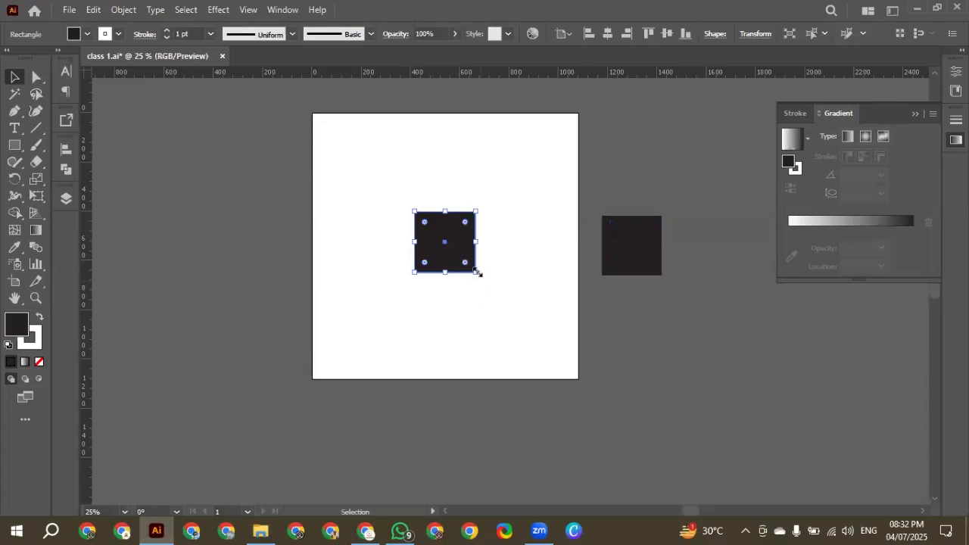
pyautogui.moveTo(475, 271); pyautogui.dragTo(547, 351)
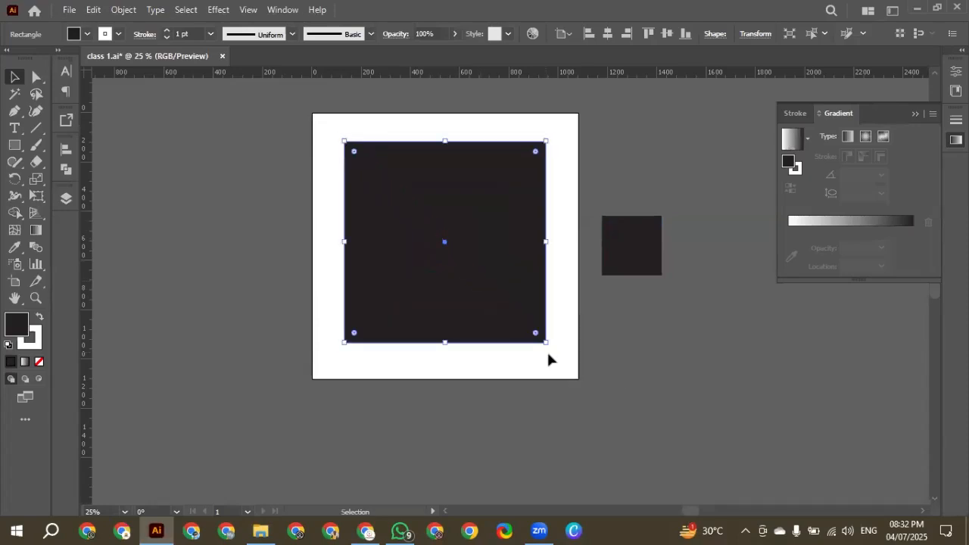
pyautogui.click(546, 351)
pyautogui.scroll(1, 529, 322)
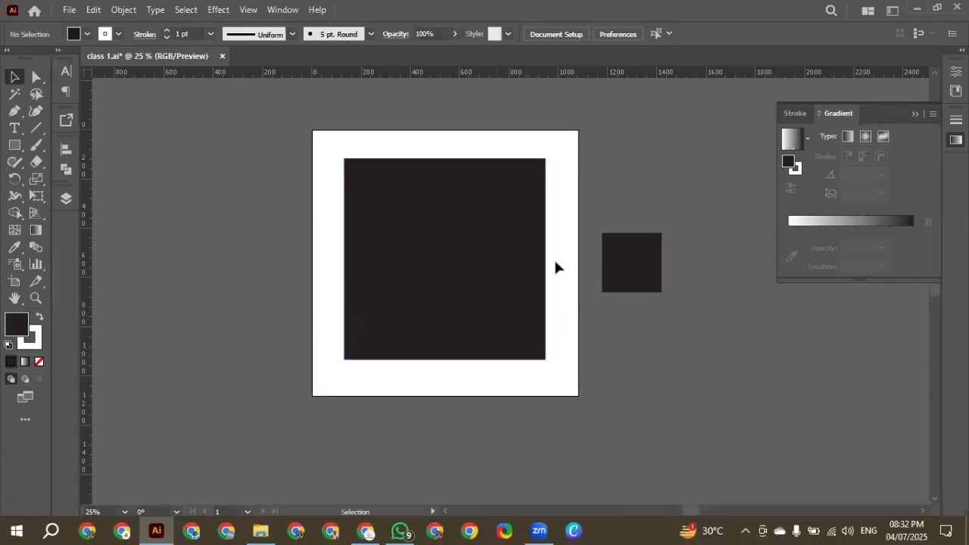
# Start an Export As of "class 1" to the Documents folder with JPEG (*.JPG) as the file type
pyautogui.click(69, 11)
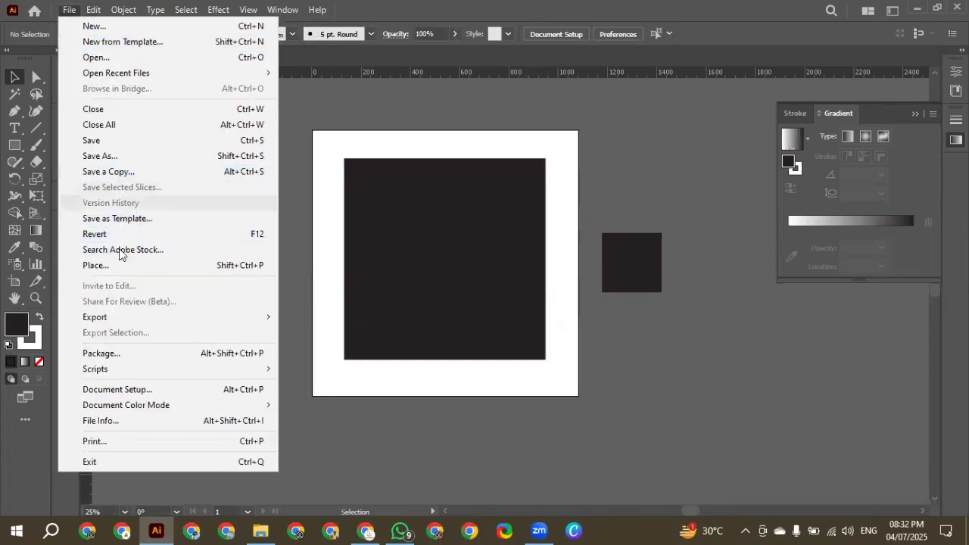
pyautogui.moveTo(115, 327)
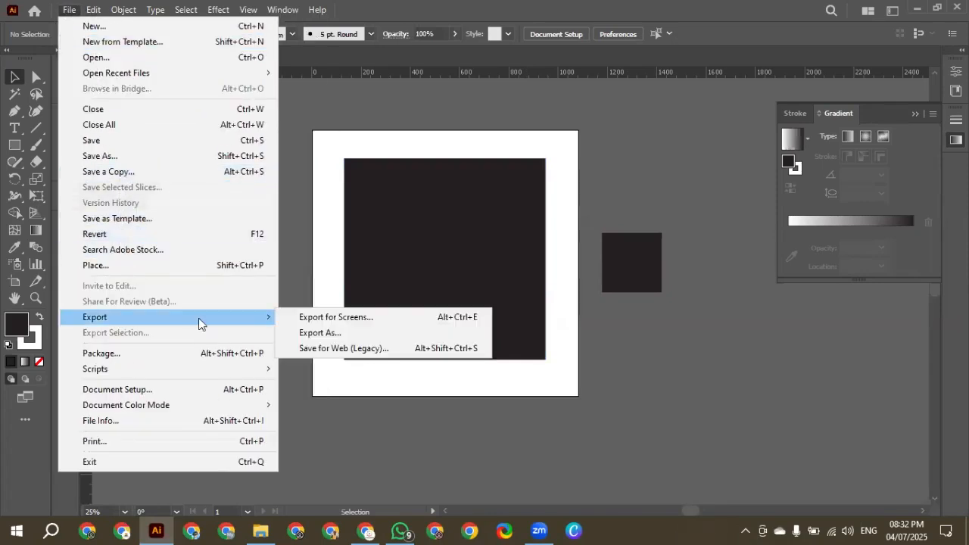
pyautogui.click(318, 333)
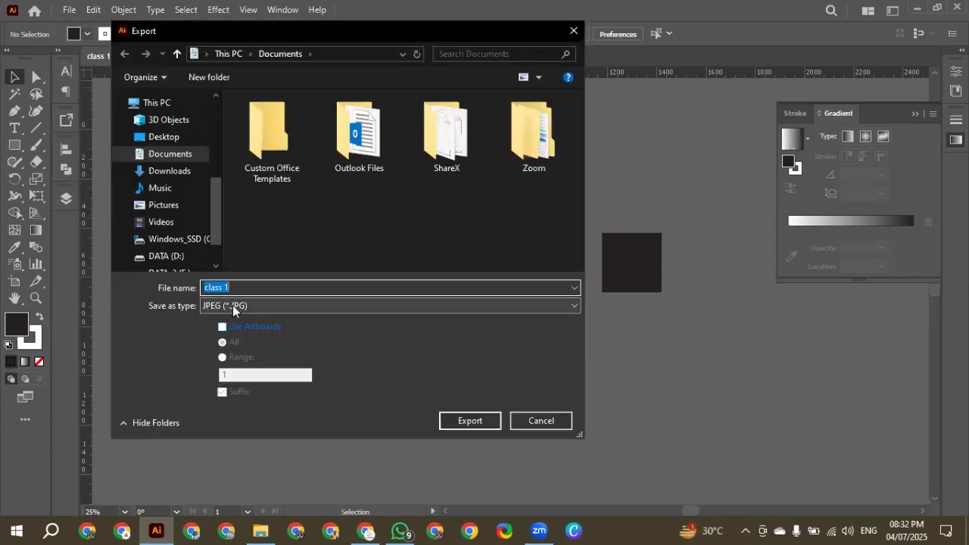
pyautogui.click(233, 305)
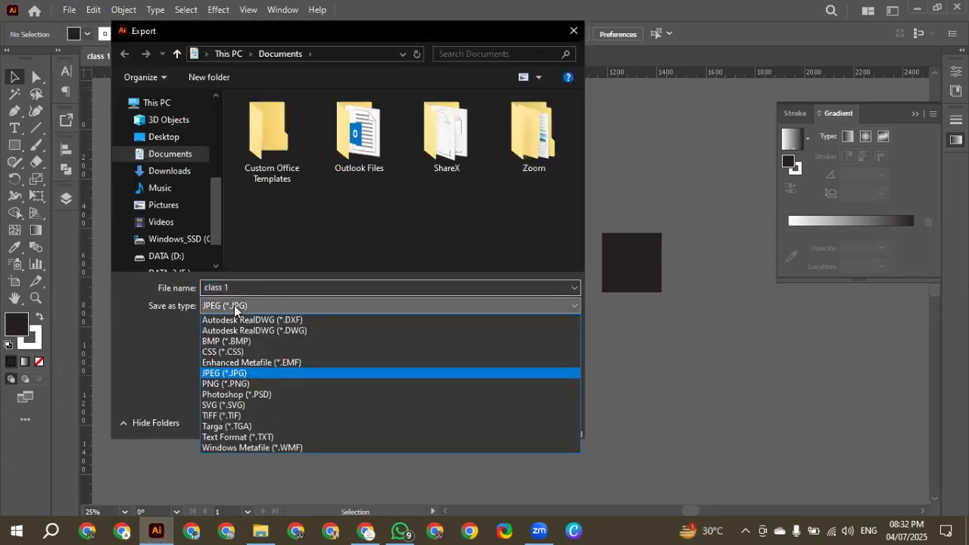
pyautogui.click(235, 375)
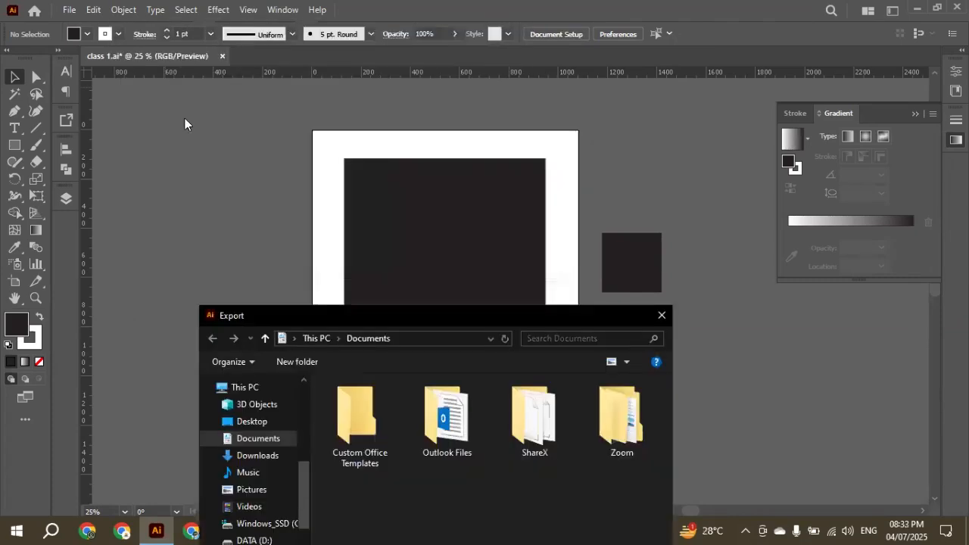
pyautogui.press('ctrl+Print')
pyautogui.moveTo(335, 150); pyautogui.dragTo(561, 354)
pyautogui.moveTo(594, 220); pyautogui.dragTo(676, 298)
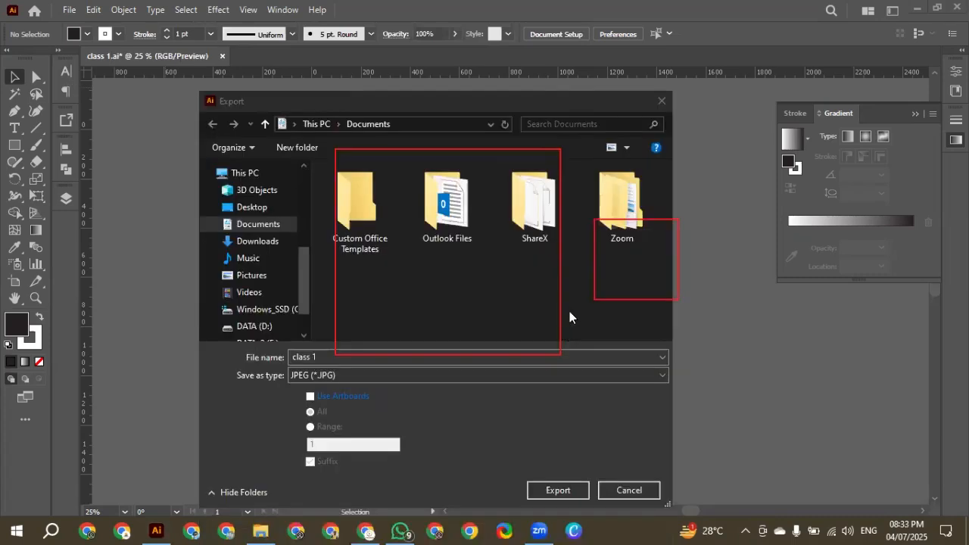
pyautogui.moveTo(565, 102); pyautogui.dragTo(525, 41)
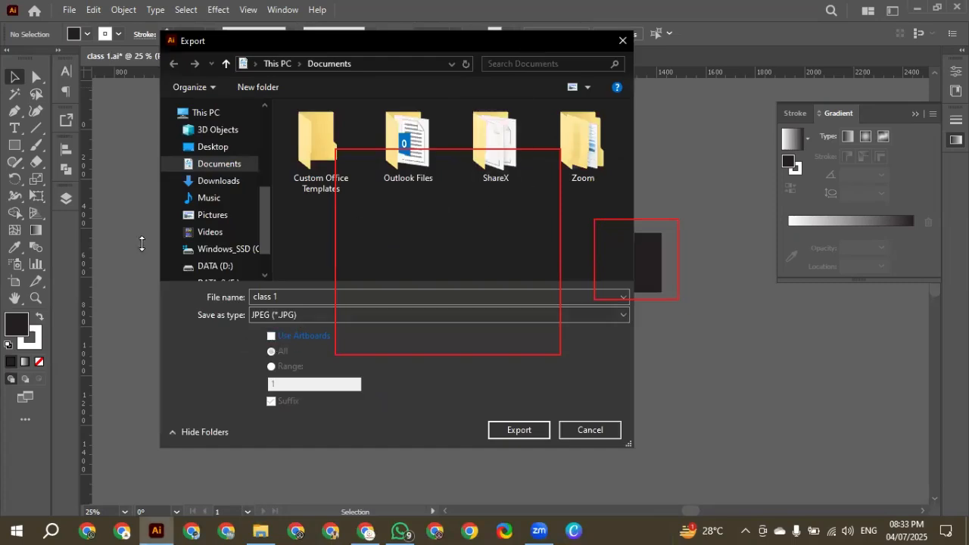
pyautogui.click(635, 250)
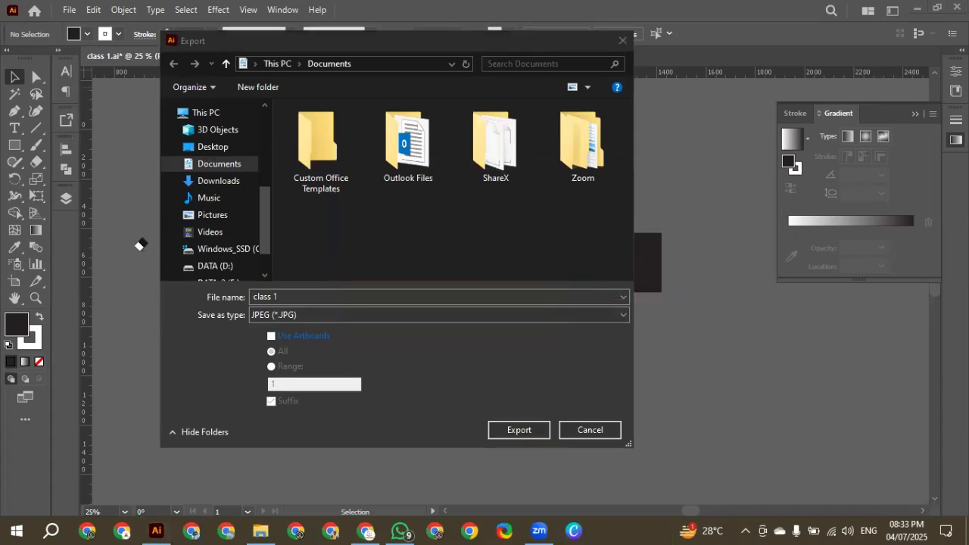
# Enable Use Artboards for all artboards in the export settings and proceed with the JPEG export
pyautogui.click(271, 336)
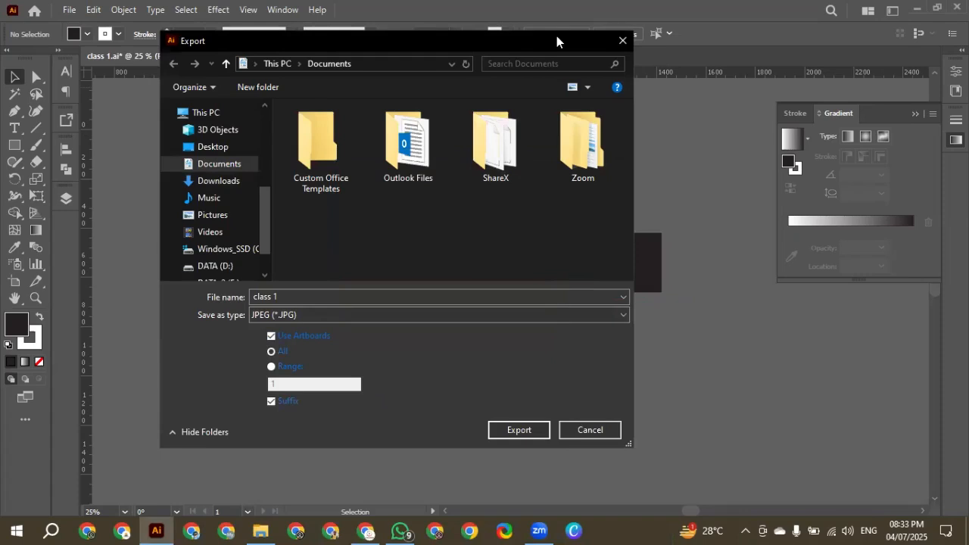
pyautogui.moveTo(556, 35); pyautogui.dragTo(646, 261)
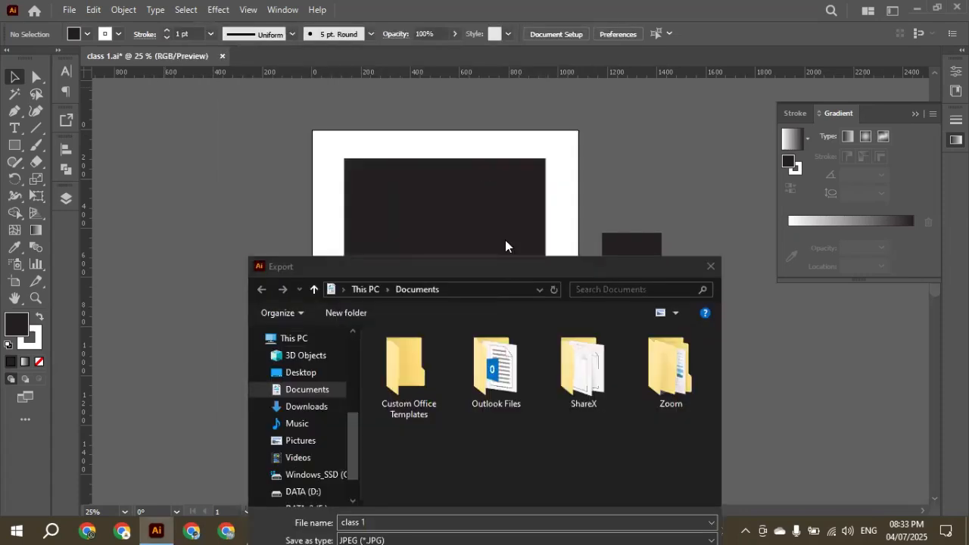
pyautogui.moveTo(506, 265); pyautogui.dragTo(464, 96)
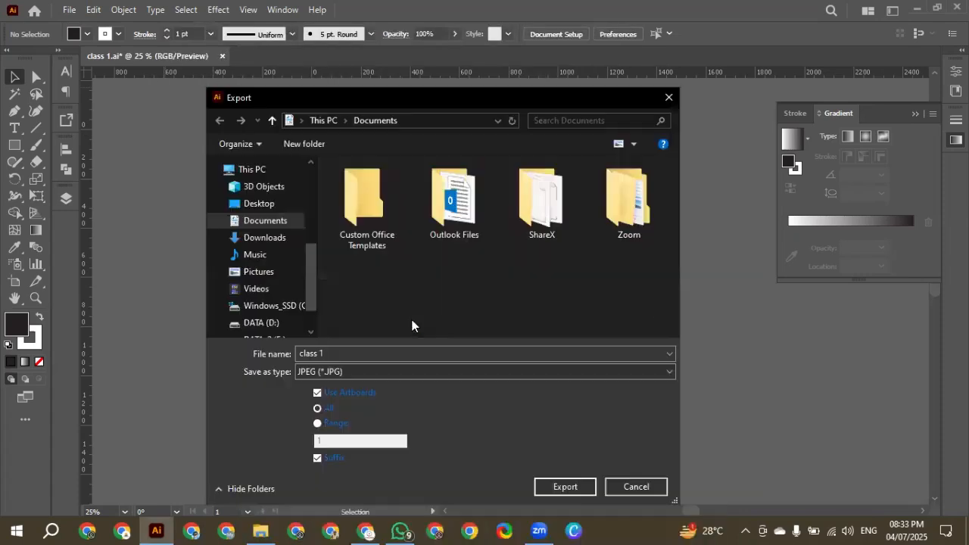
pyautogui.click(316, 393)
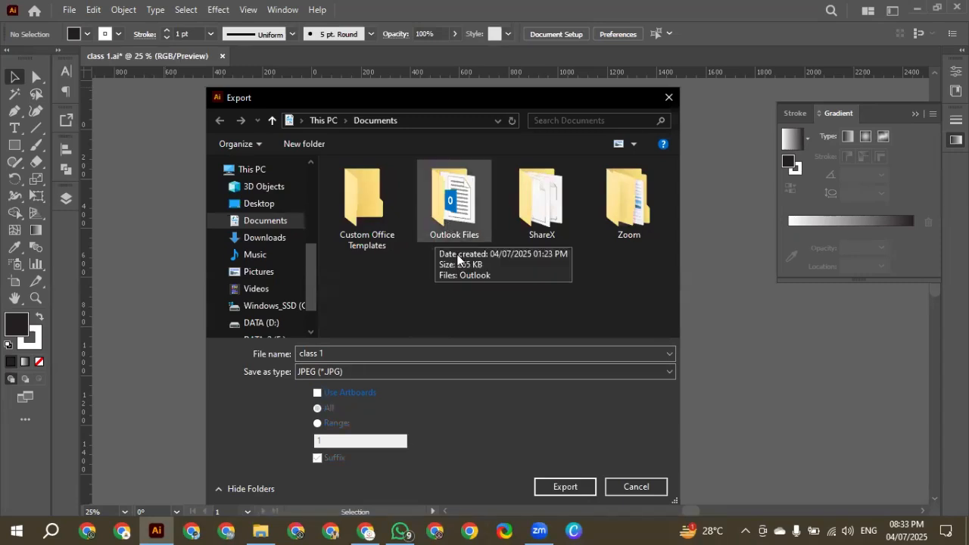
pyautogui.click(316, 394)
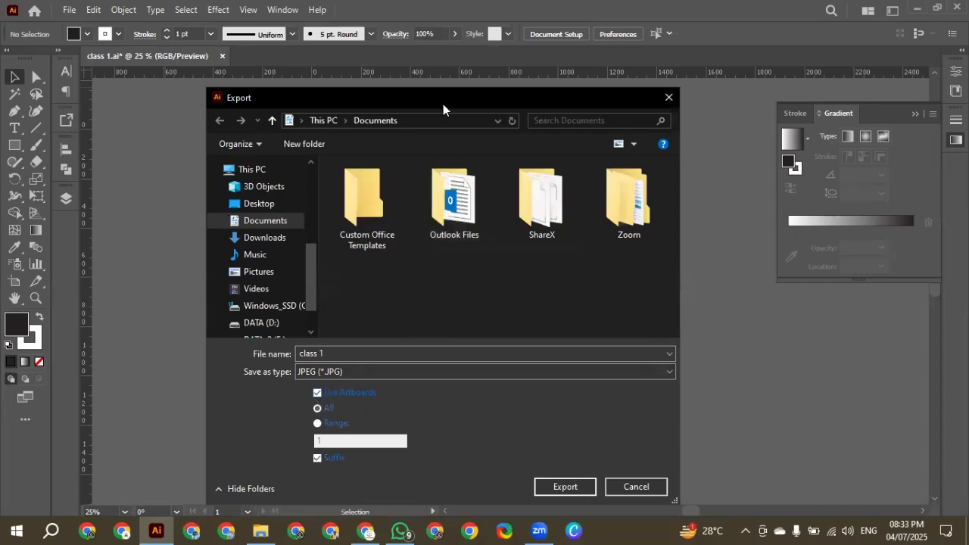
pyautogui.moveTo(446, 82); pyautogui.dragTo(448, 25)
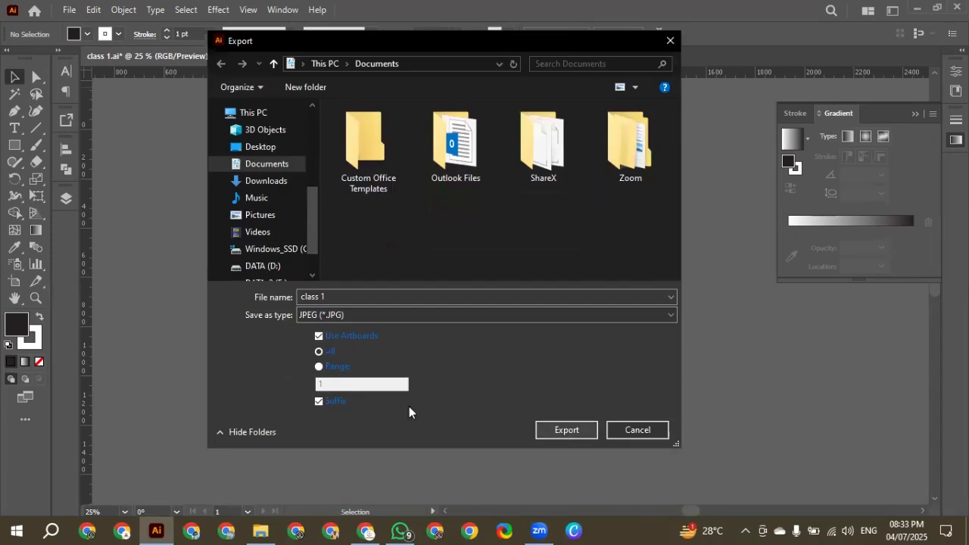
pyautogui.click(566, 430)
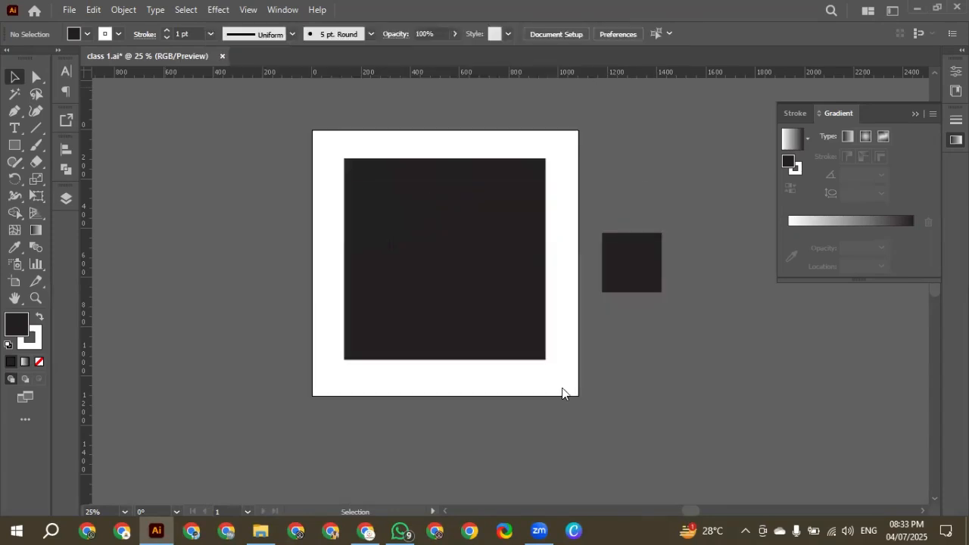
# Keep the RGB color model and Maximum quality of 10, set the JPEG resolution to High (300 ppi), and complete the export
pyautogui.moveTo(530, 195); pyautogui.dragTo(530, 134)
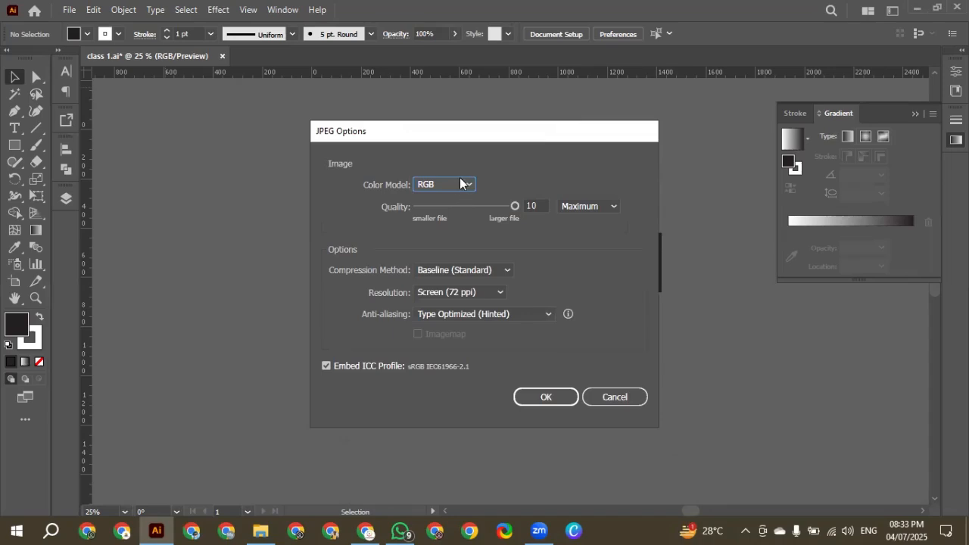
pyautogui.click(460, 184)
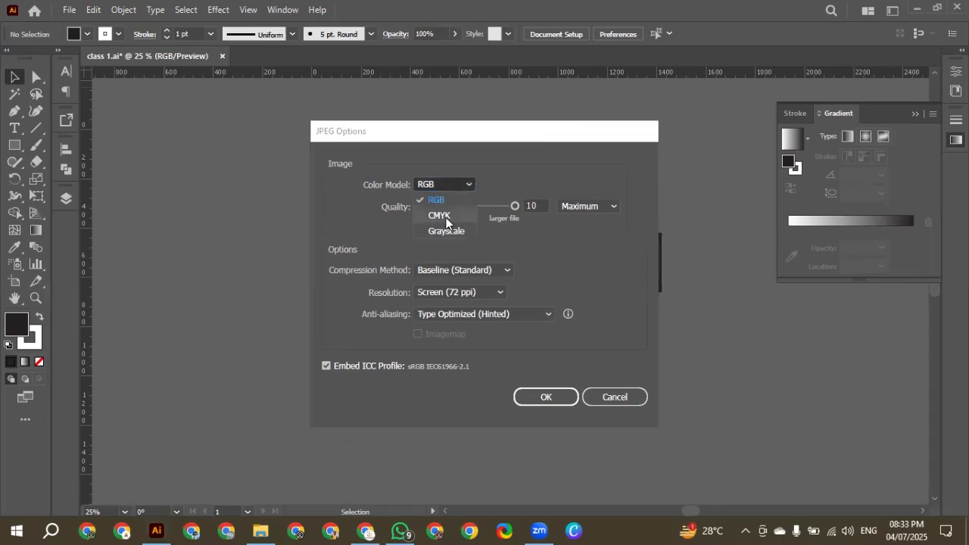
pyautogui.click(456, 184)
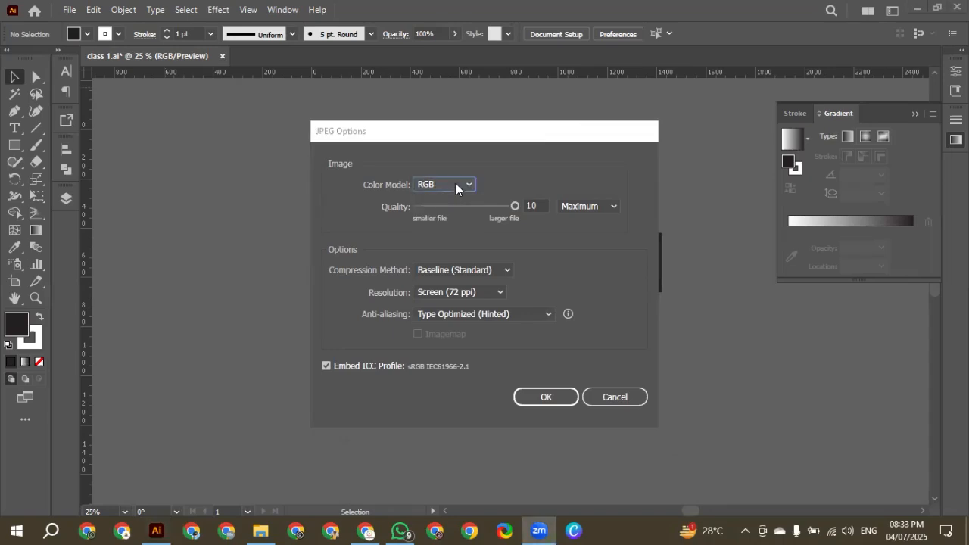
pyautogui.click(613, 207)
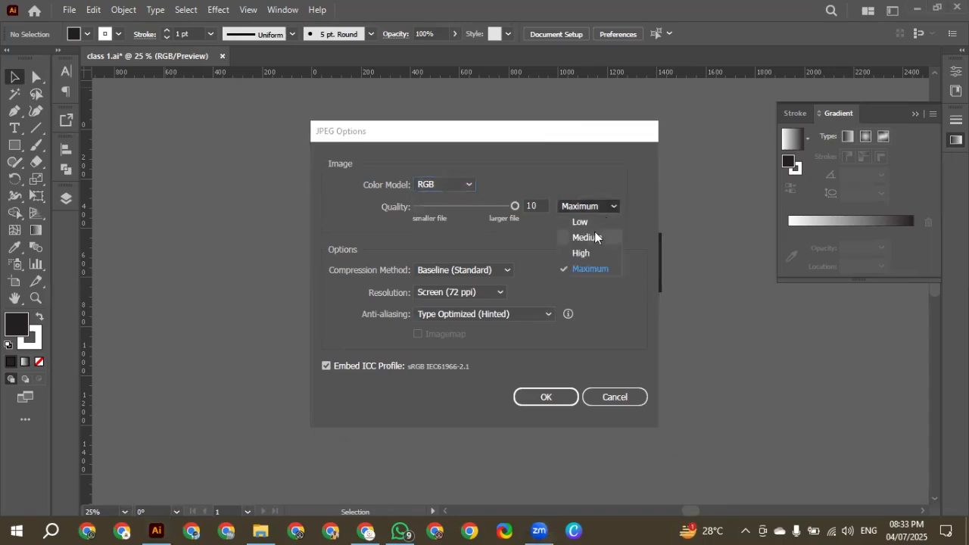
pyautogui.click(593, 270)
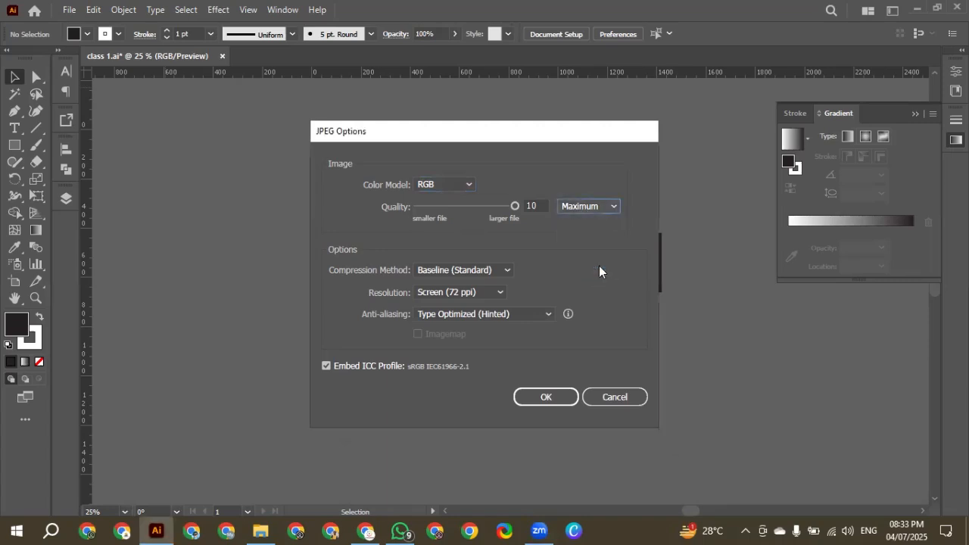
pyautogui.moveTo(515, 206); pyautogui.dragTo(604, 205)
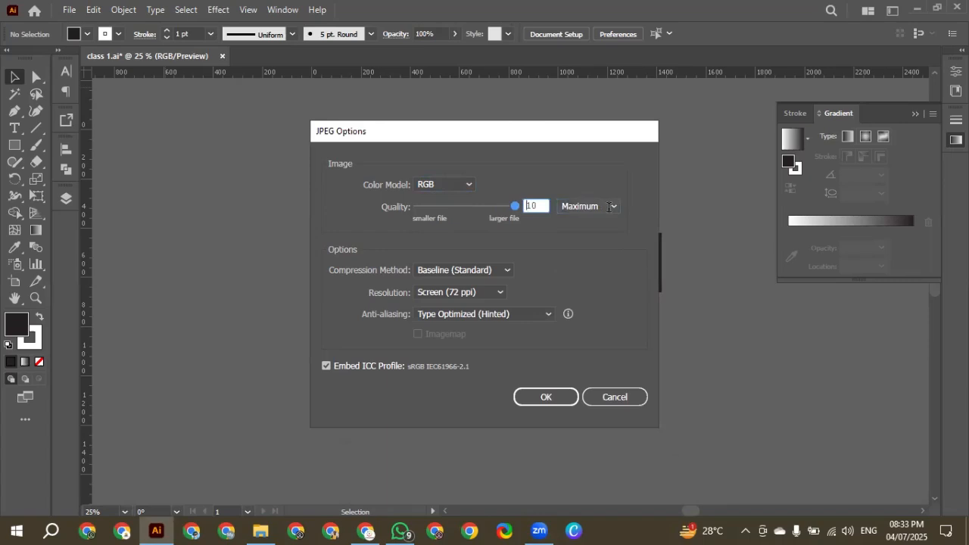
pyautogui.click(485, 292)
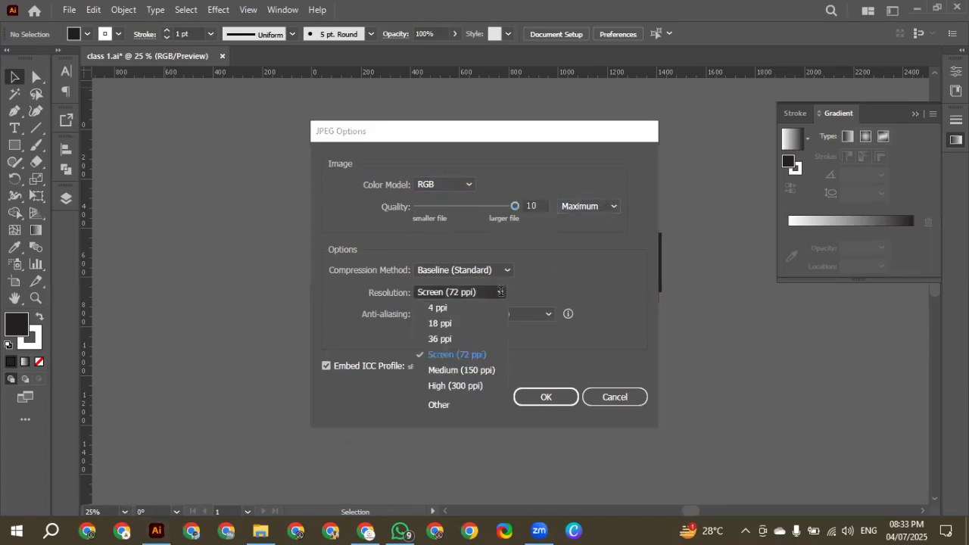
pyautogui.click(475, 386)
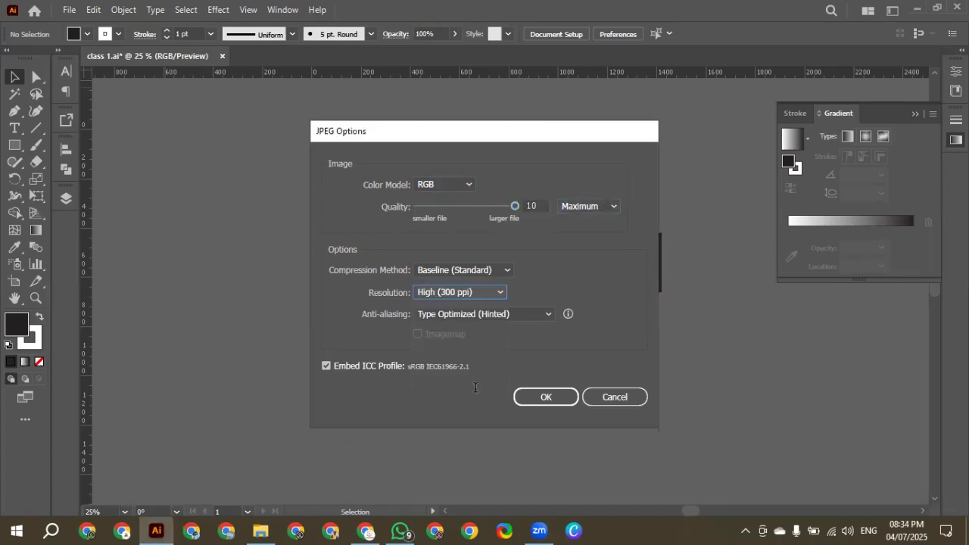
pyautogui.click(549, 396)
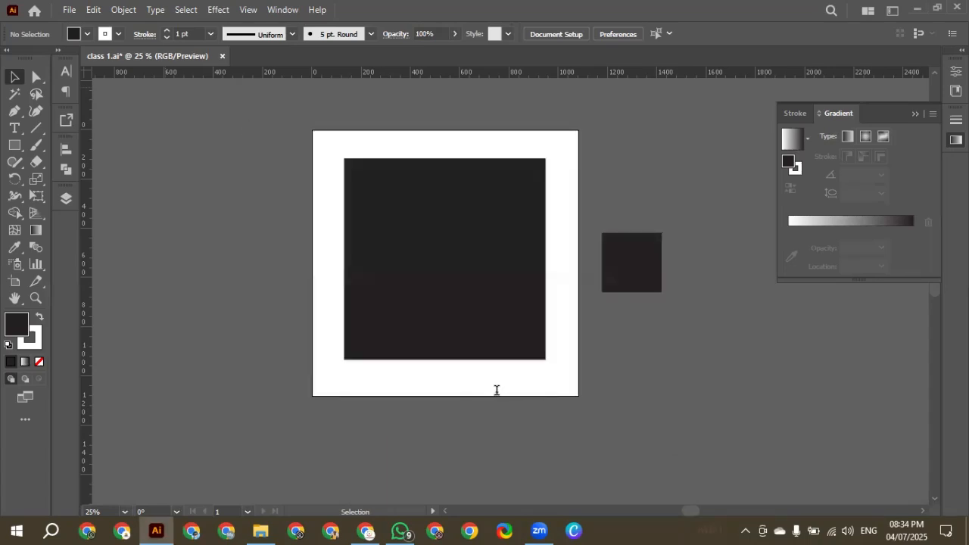
# Switch to File Explorer and open the exported "class 1-01" image from the Documents folder
pyautogui.click(260, 530)
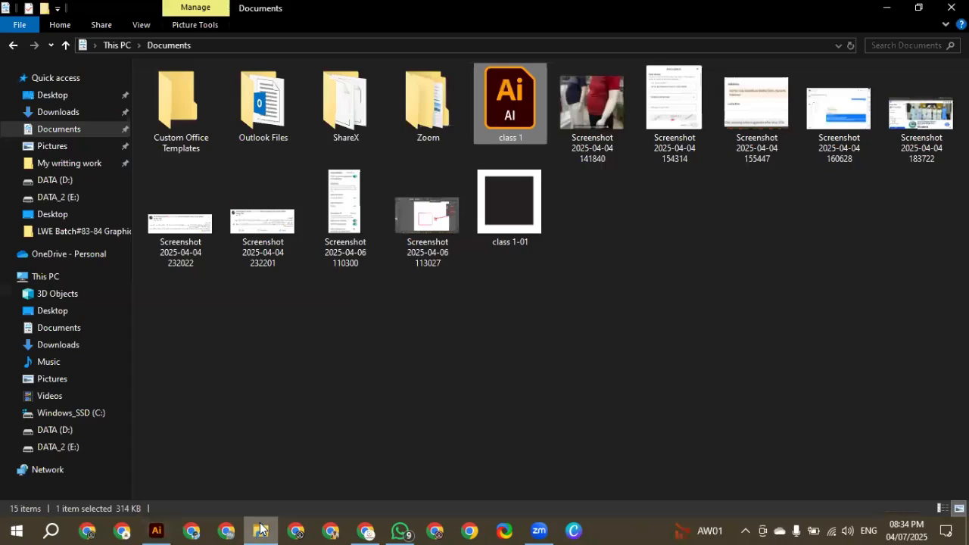
pyautogui.click(517, 218)
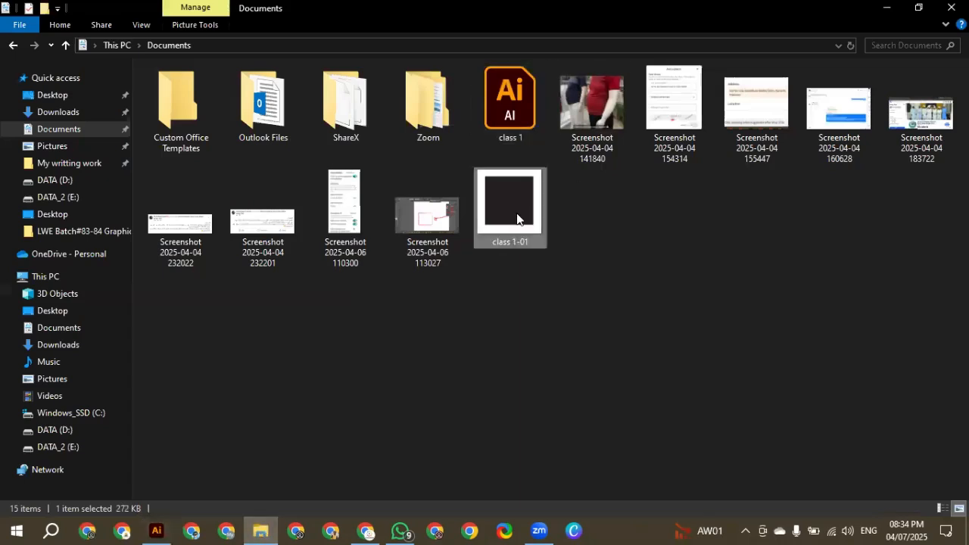
pyautogui.doubleClick(517, 218)
# Return to Illustrator and export the document as JPEG "class 11" without Use Artboards, keeping RGB, Maximum quality and High (300 ppi)
pyautogui.hotkey('alt', 'Tab')
pyautogui.click(71, 10)
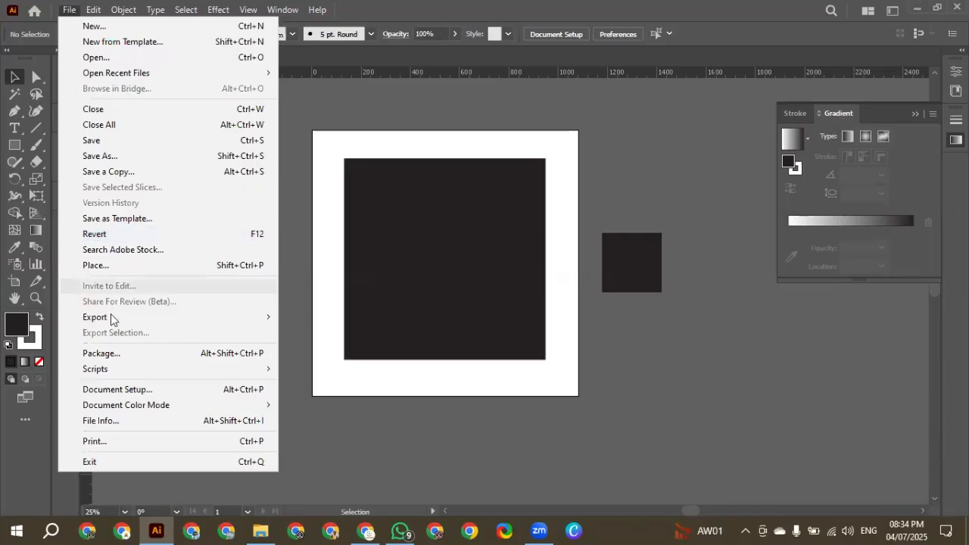
pyautogui.moveTo(253, 318)
pyautogui.click(331, 330)
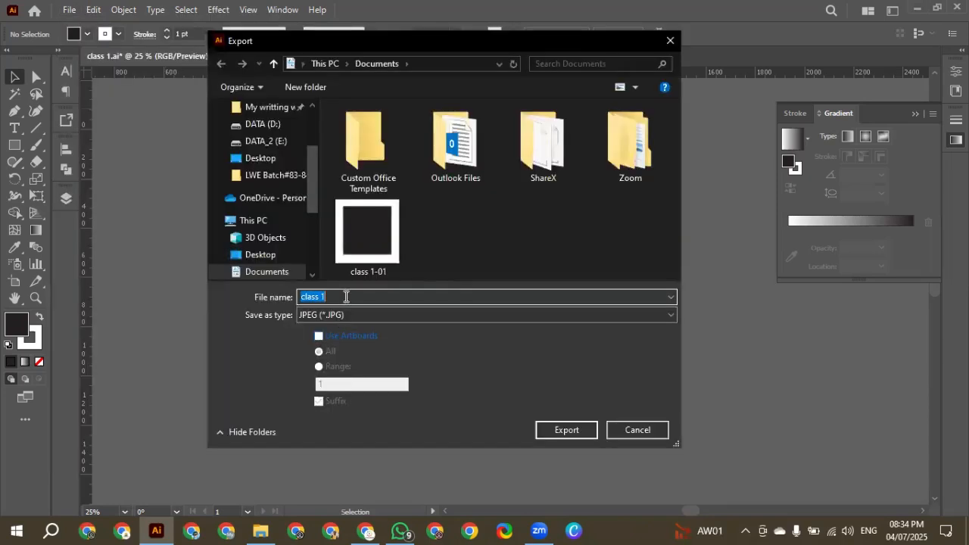
pyautogui.click(346, 296)
pyautogui.write('1')
pyautogui.press('Return')
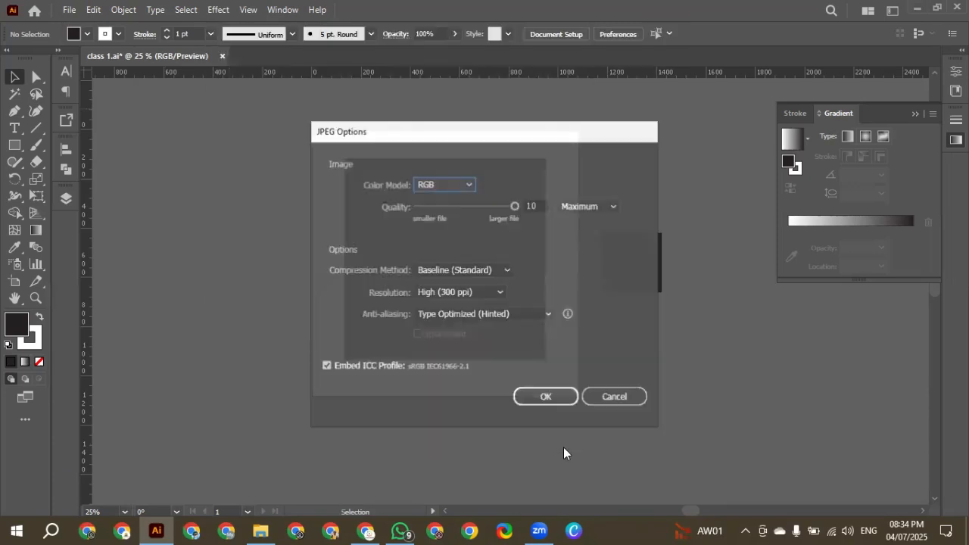
pyautogui.click(552, 399)
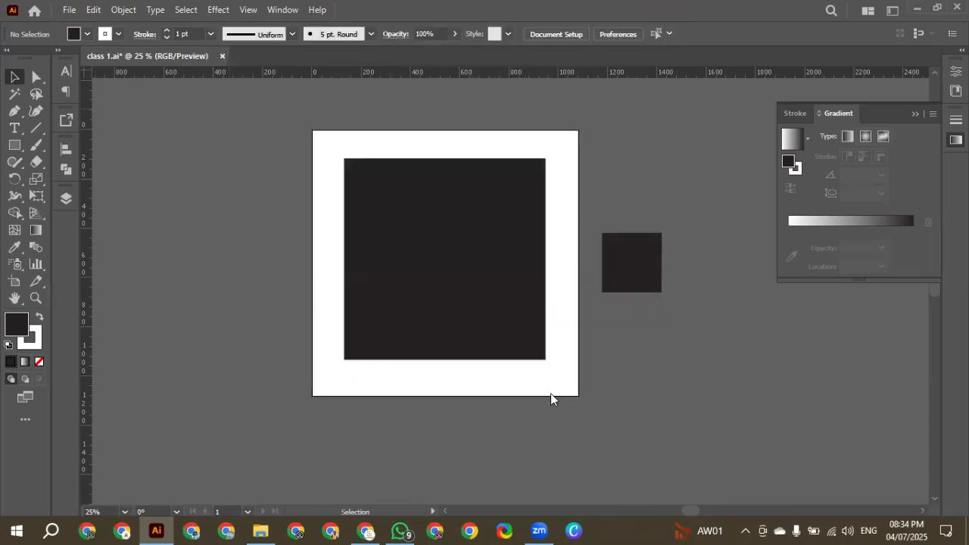
# Switch to File Explorer, view the exported "class 11" image from Documents, and mark its two squares with red boxes and arrows
pyautogui.click(273, 529)
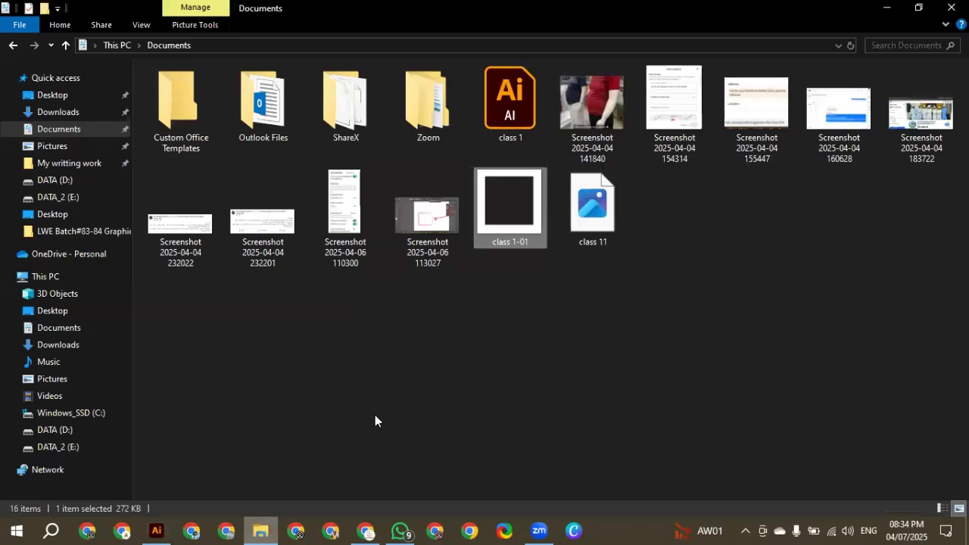
pyautogui.click(600, 217)
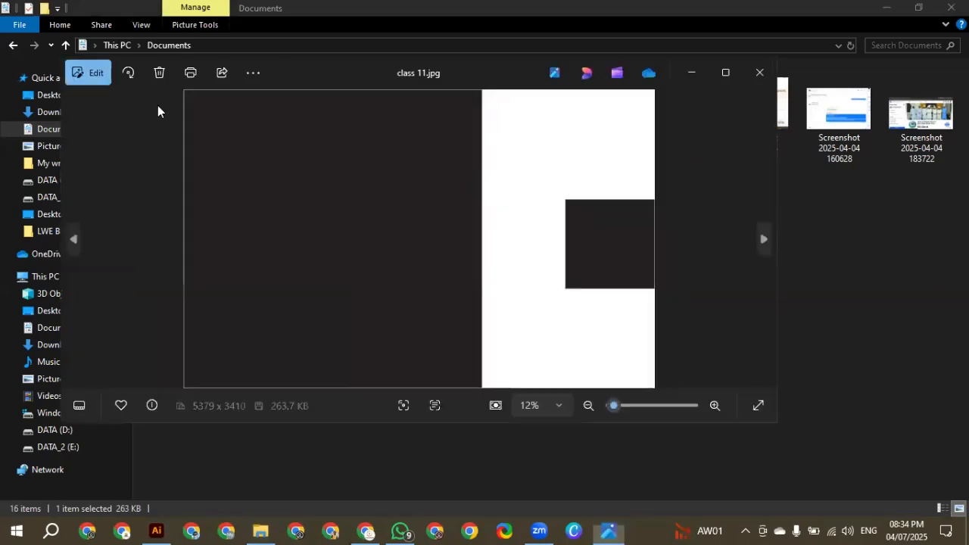
pyautogui.moveTo(185, 85); pyautogui.dragTo(480, 399)
pyautogui.moveTo(545, 192); pyautogui.dragTo(661, 301)
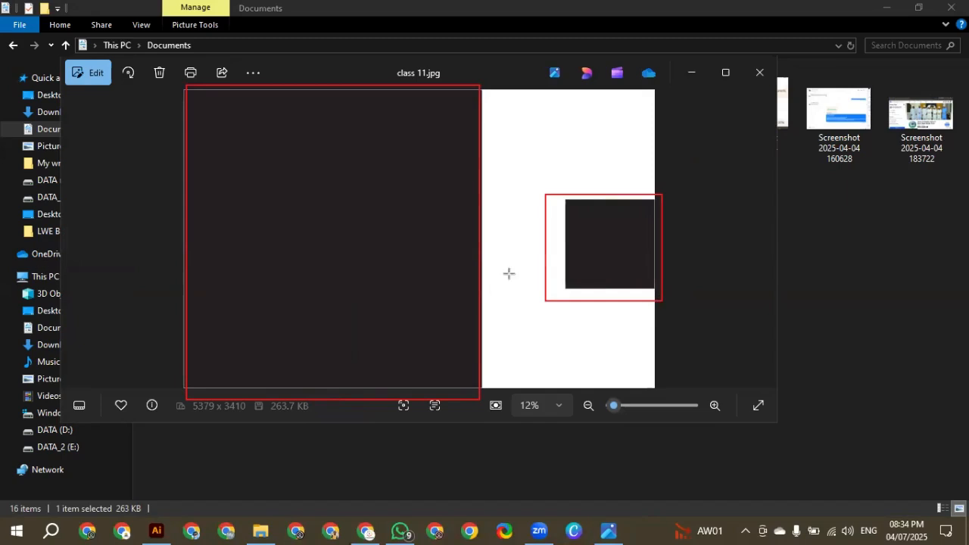
pyautogui.moveTo(490, 270); pyautogui.dragTo(538, 271)
pyautogui.moveTo(680, 142); pyautogui.dragTo(681, 312)
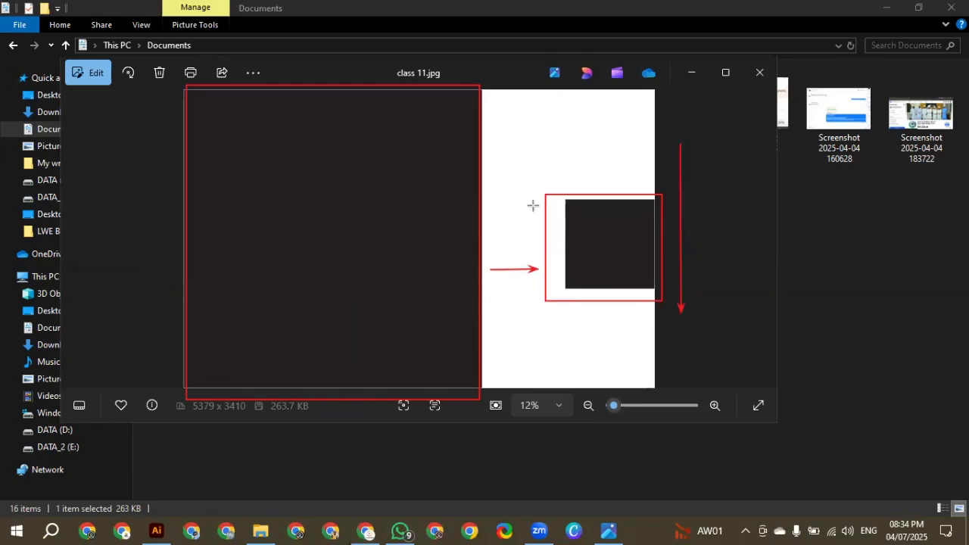
pyautogui.click(760, 72)
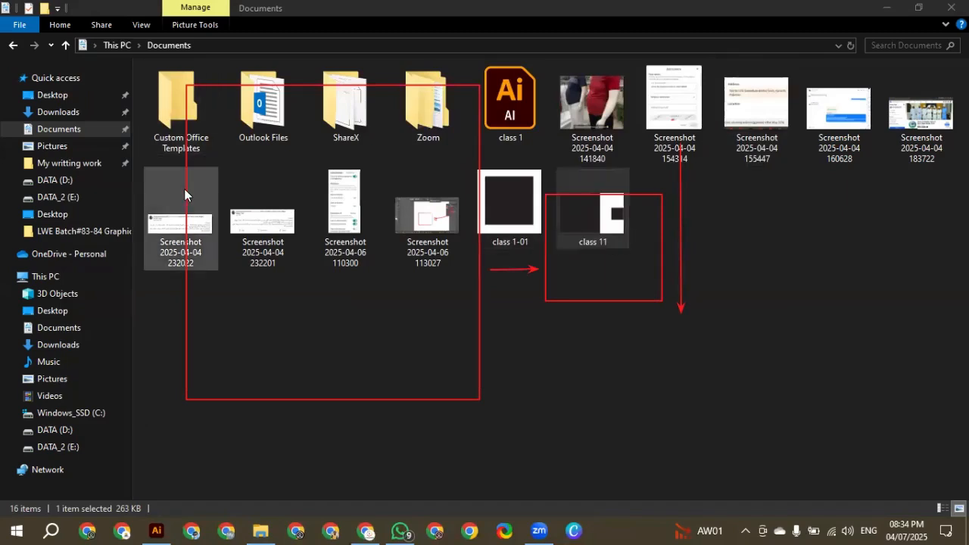
# Clear all the red annotation boxes and arrows from the screen
pyautogui.click(171, 375)
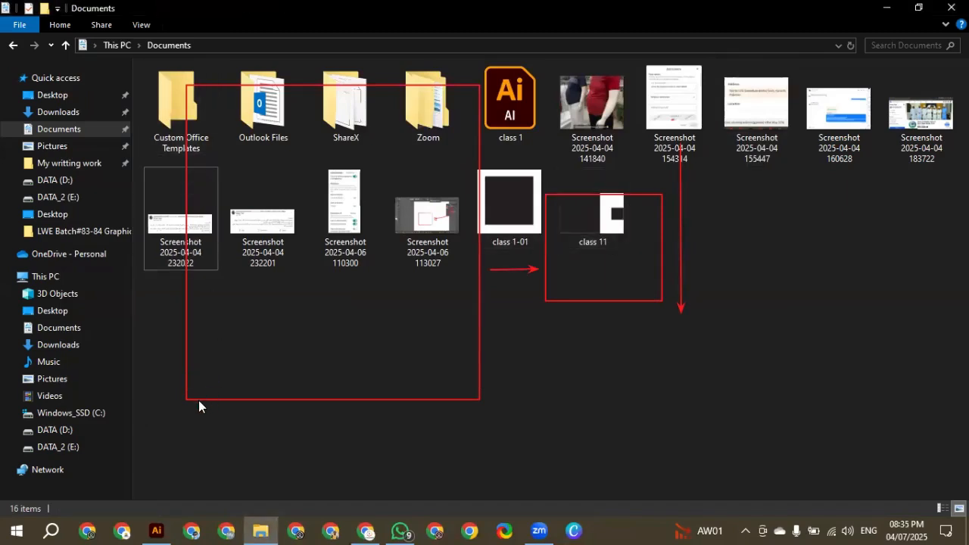
pyautogui.click(195, 397)
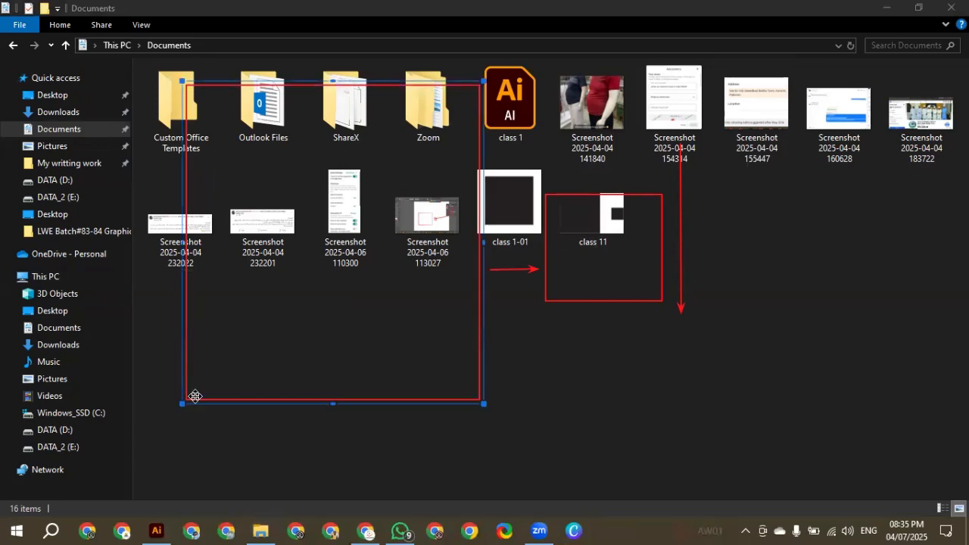
pyautogui.hotkey('ctrl', 'a')
pyautogui.press('Delete')
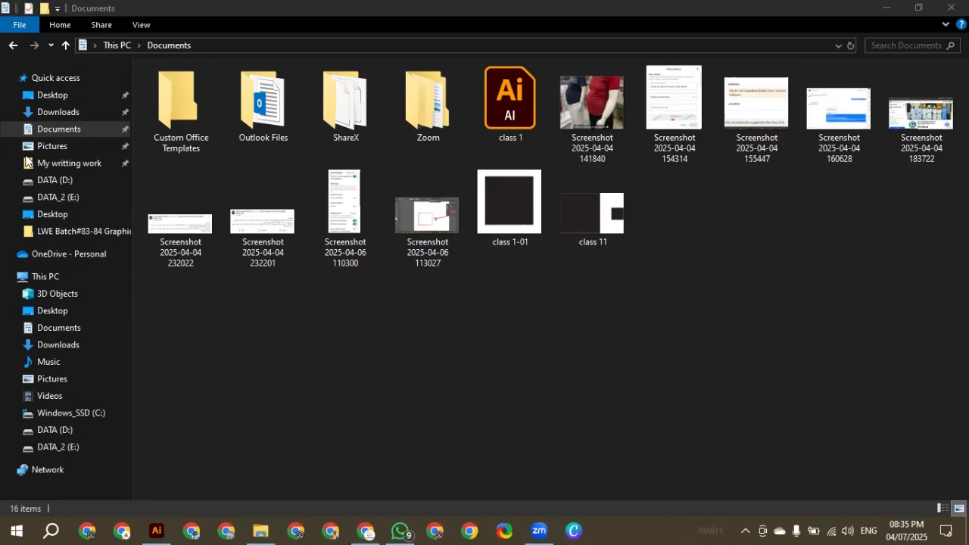
# Return to Illustrator, select the large black square on the artboard, and show the Properties panel
pyautogui.hotkey('alt', 'Tab')
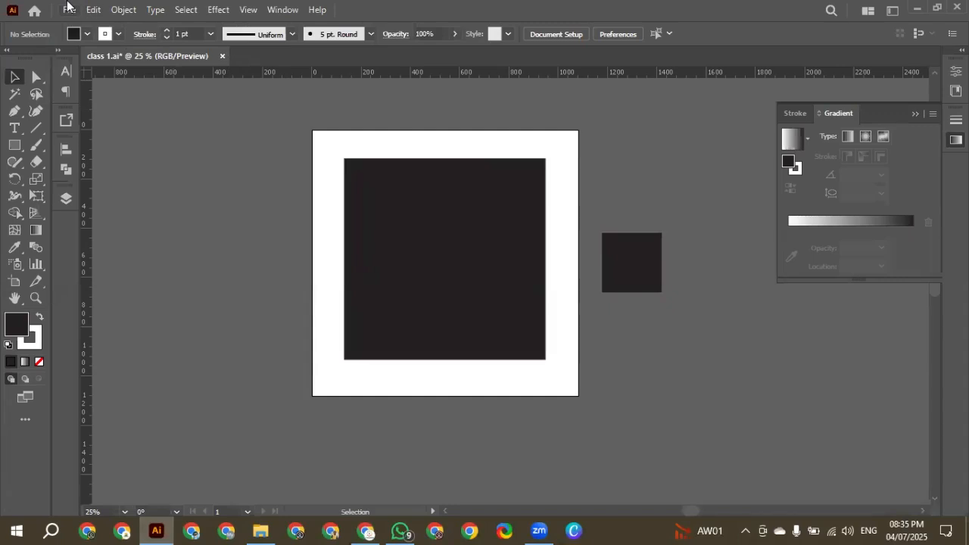
pyautogui.click(374, 282)
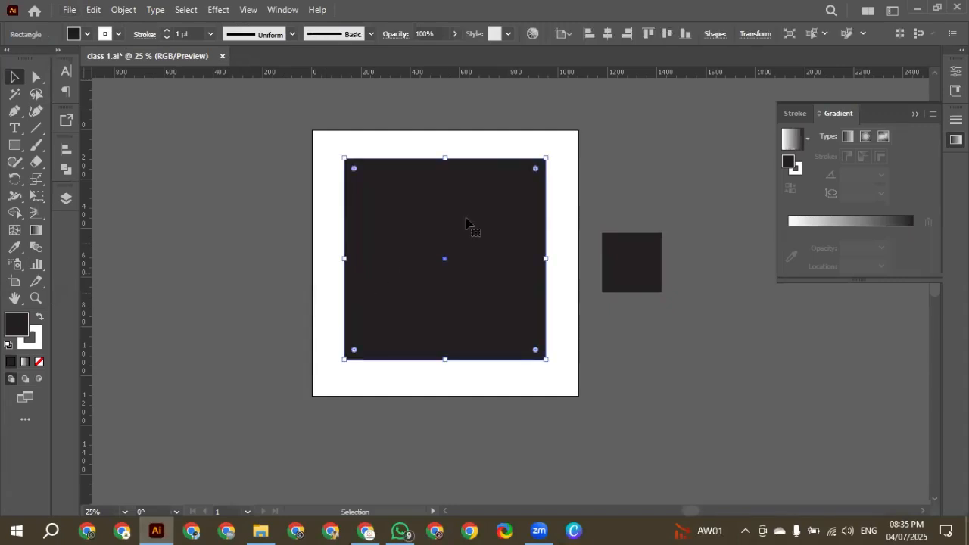
pyautogui.scroll(-1, 468, 223)
pyautogui.scroll(1, 468, 223)
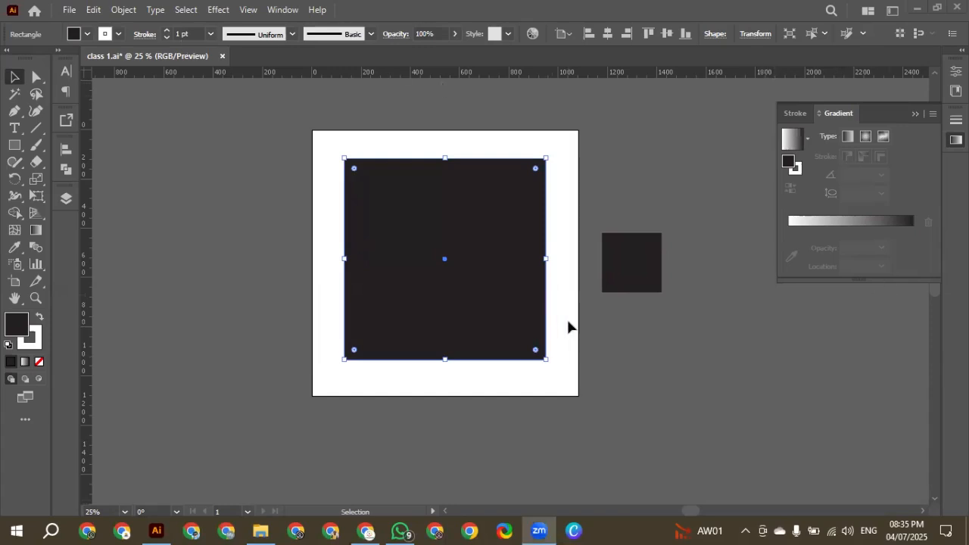
pyautogui.click(284, 12)
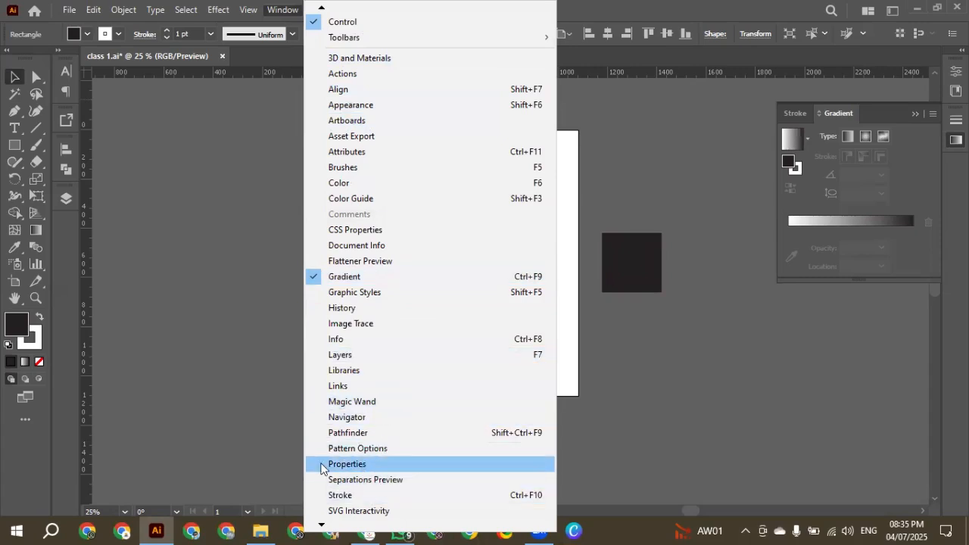
pyautogui.click(321, 465)
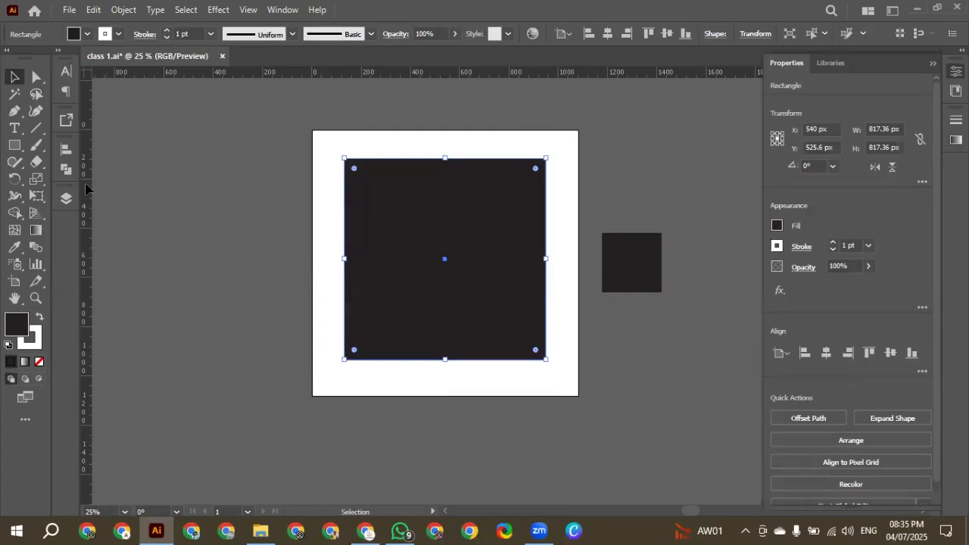
# Outline the Control bar and the Properties panel with red annotation boxes
pyautogui.hotkey('ctrl', '2')
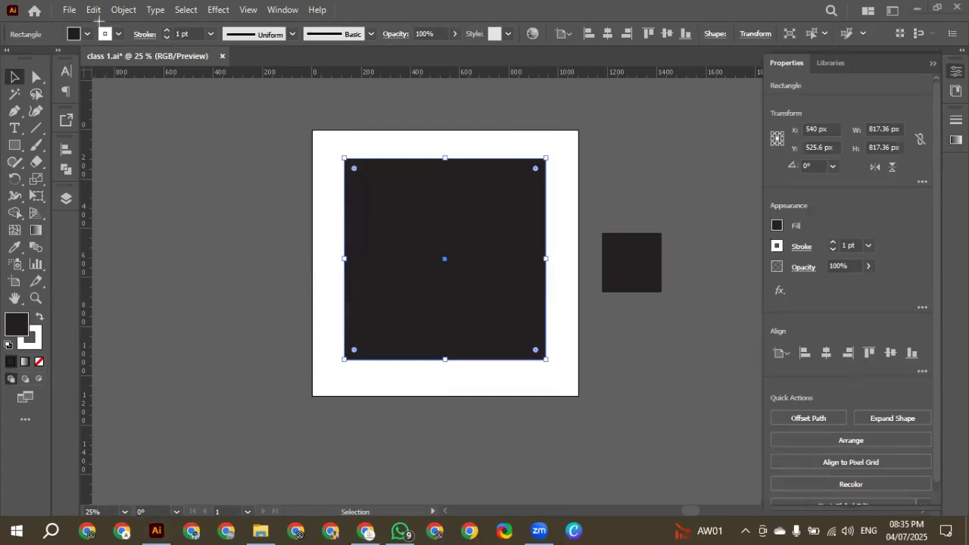
pyautogui.moveTo(70, 18); pyautogui.dragTo(939, 39)
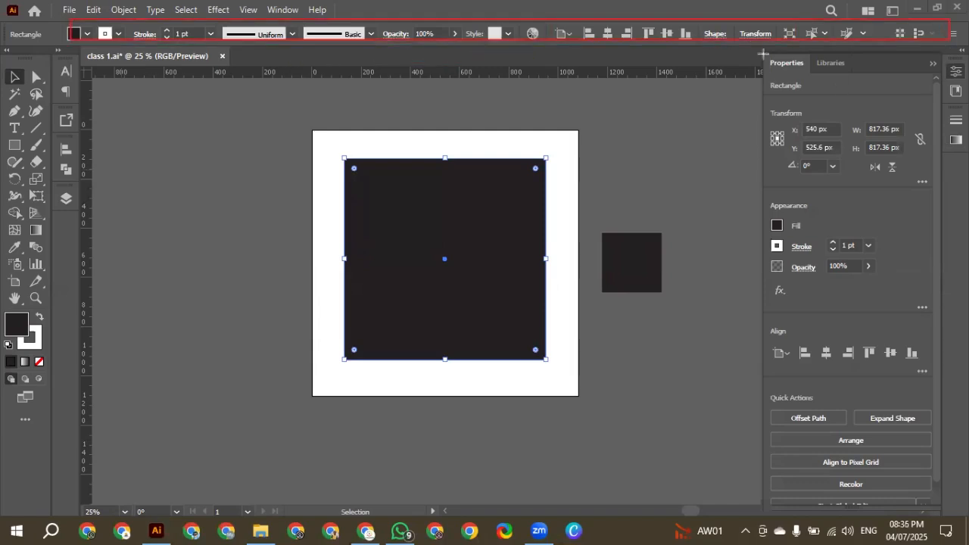
pyautogui.moveTo(763, 48)
pyautogui.mouseDown()
pyautogui.moveTo(893, 209)
pyautogui.moveTo(929, 497)
pyautogui.mouseUp()
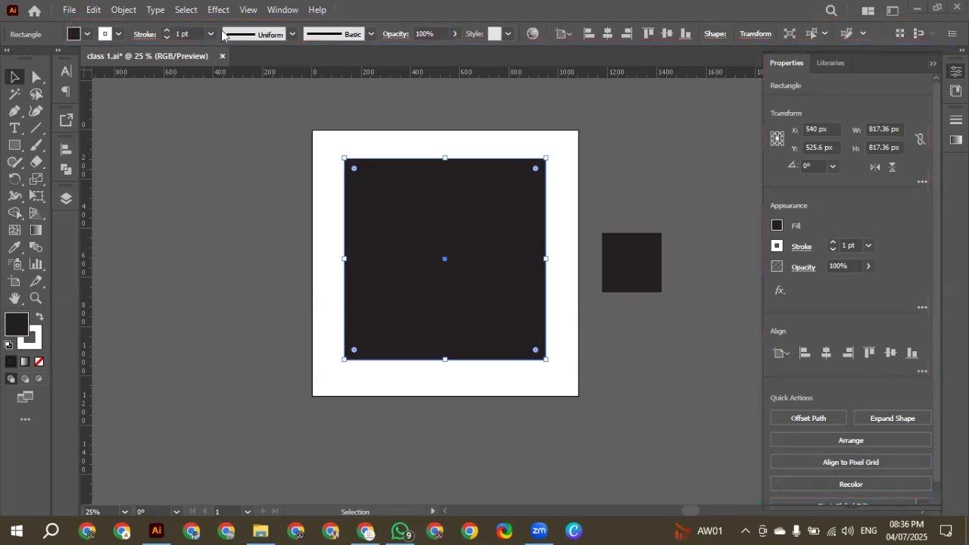
pyautogui.click(260, 10)
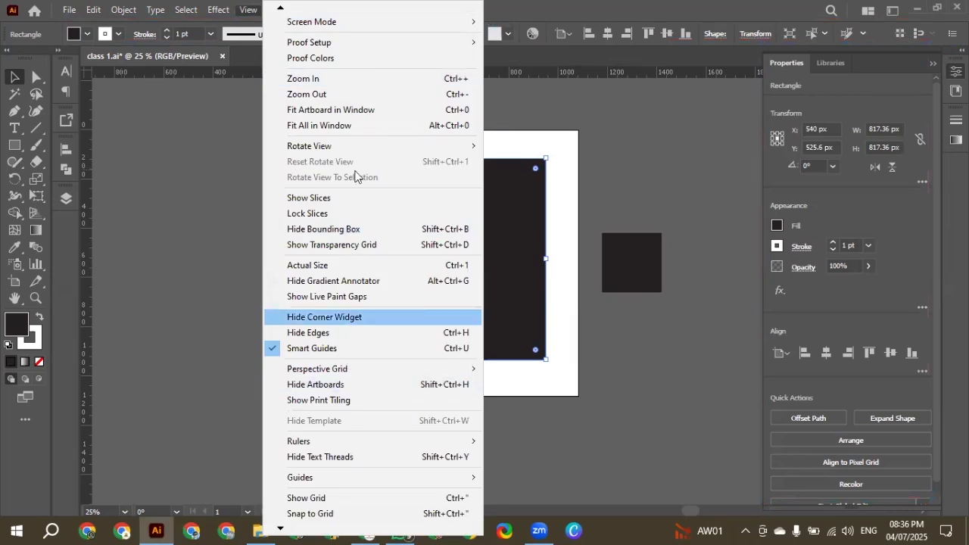
pyautogui.moveTo(280, 9)
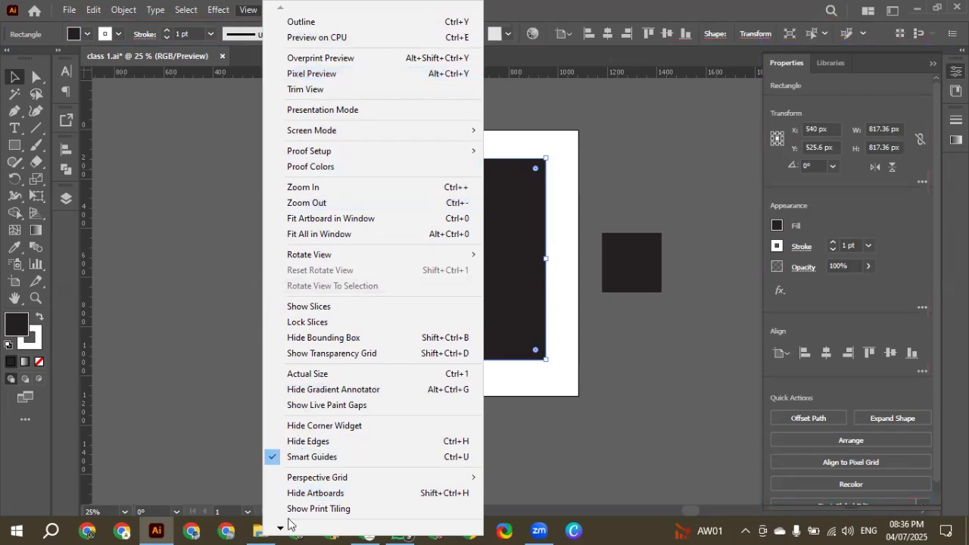
pyautogui.moveTo(283, 528)
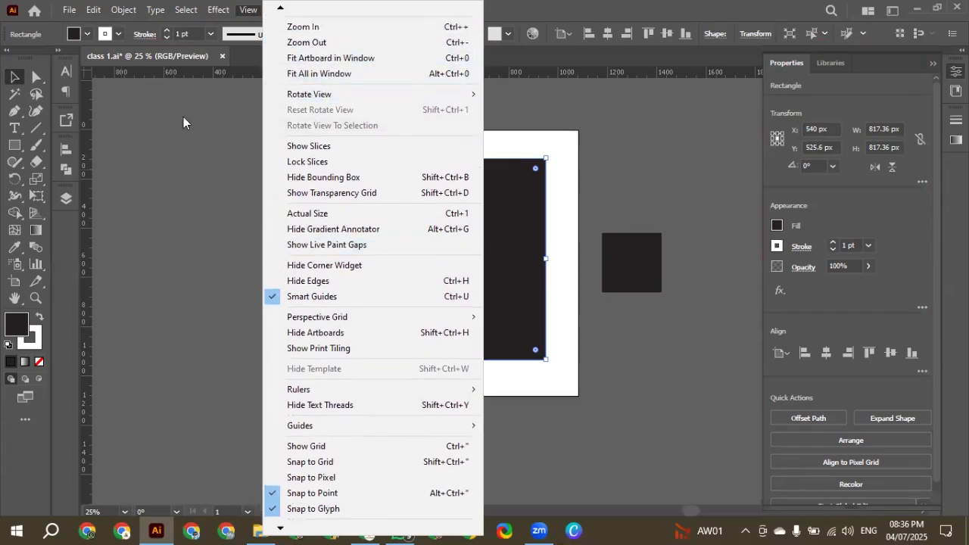
pyautogui.click(154, 170)
# Hide the Control bar and show it again
pyautogui.click(282, 14)
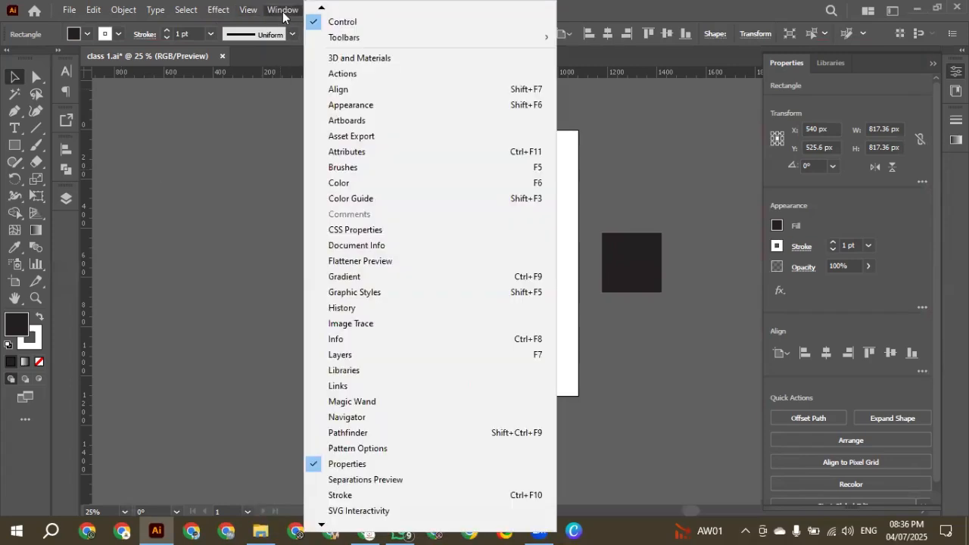
pyautogui.click(326, 23)
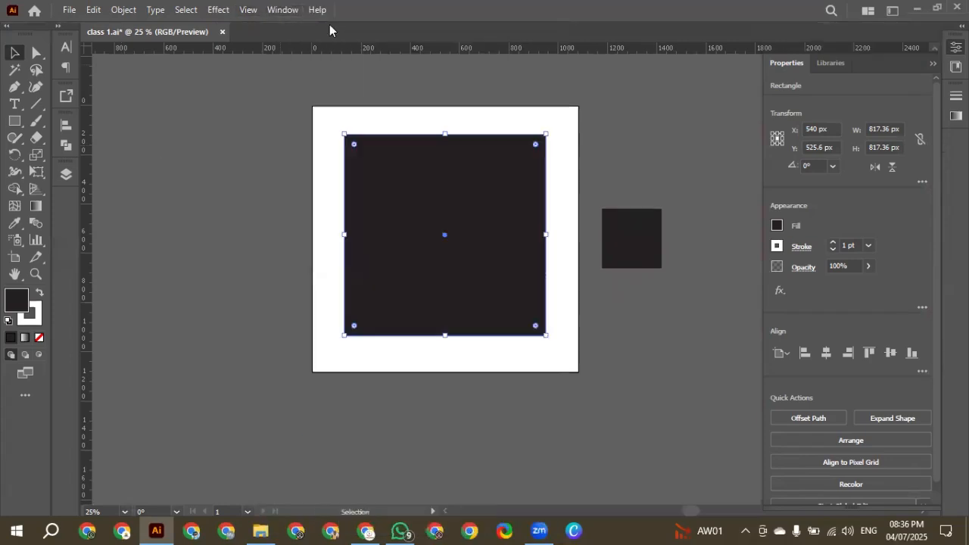
pyautogui.click(285, 11)
pyautogui.click(338, 23)
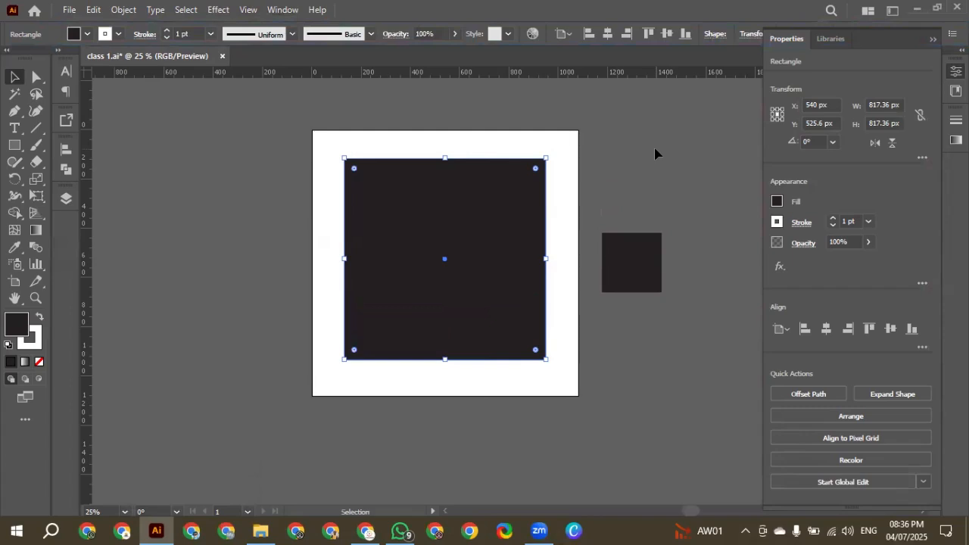
# Hide the toolbar and all panels and bring them back, twice in a row
pyautogui.press('Tab')
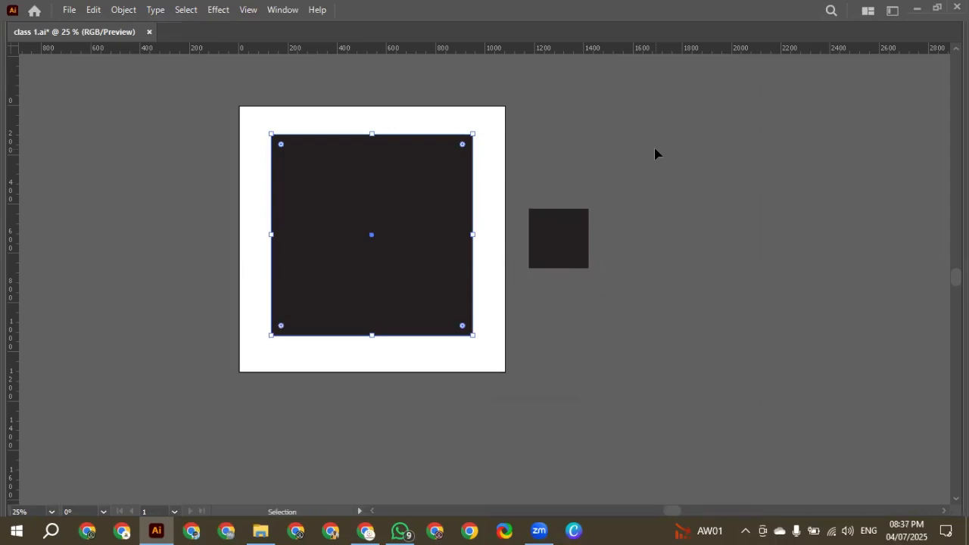
pyautogui.press('Tab')
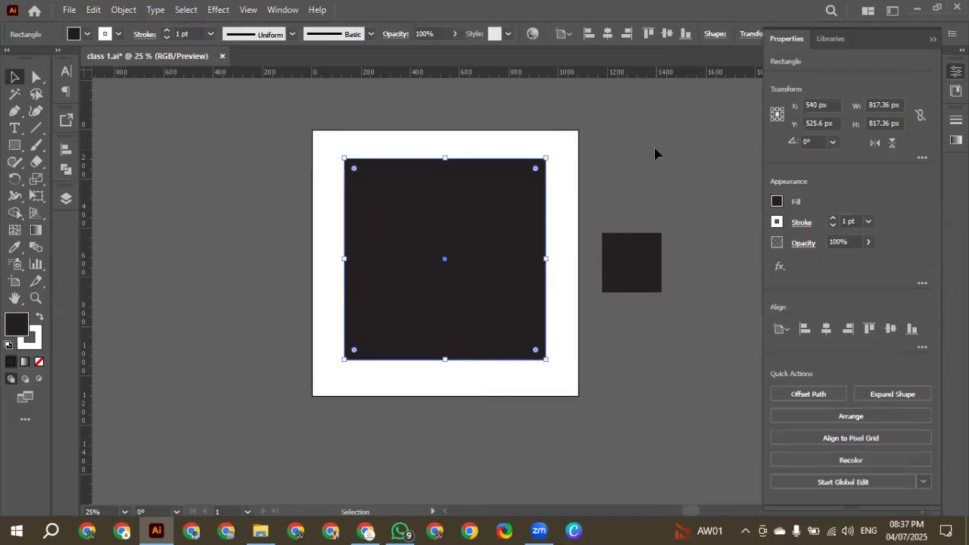
pyautogui.press('Tab')
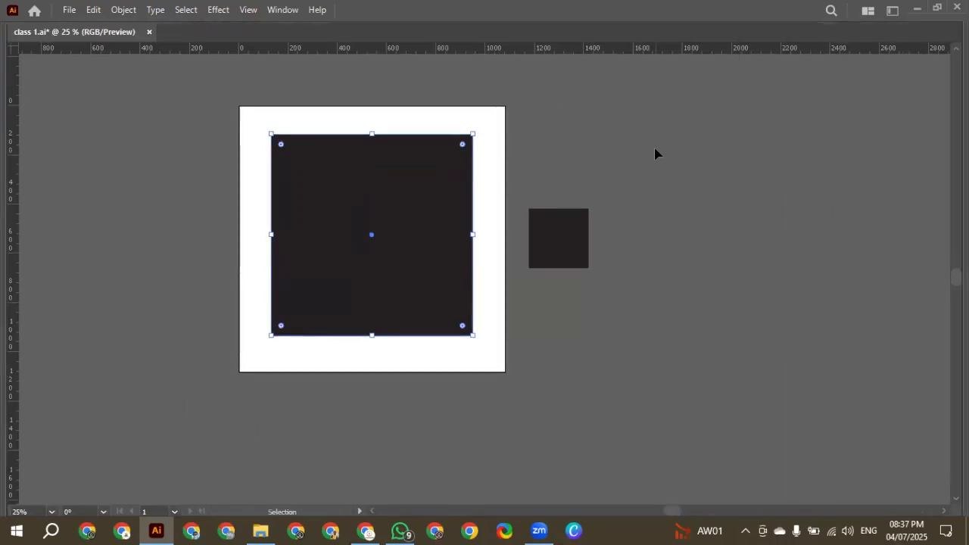
pyautogui.press('Tab')
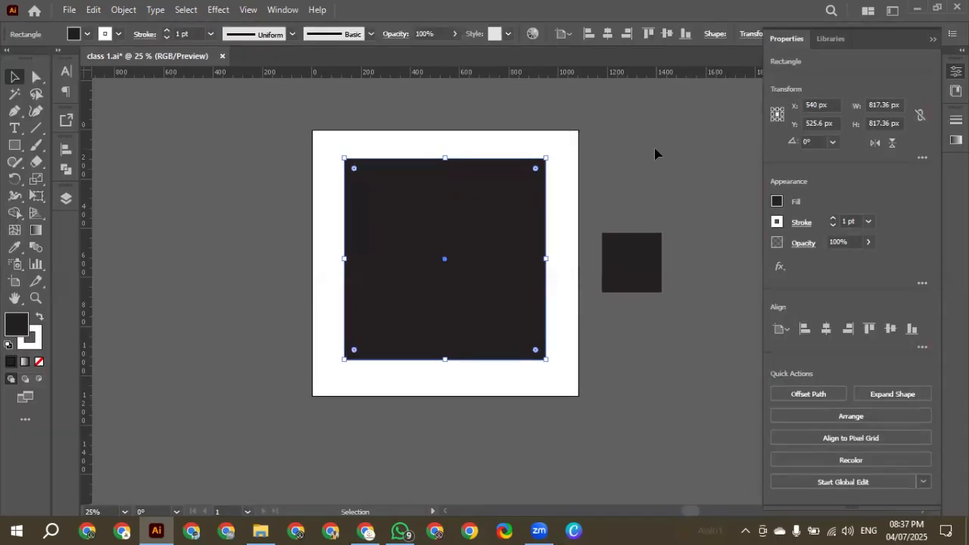